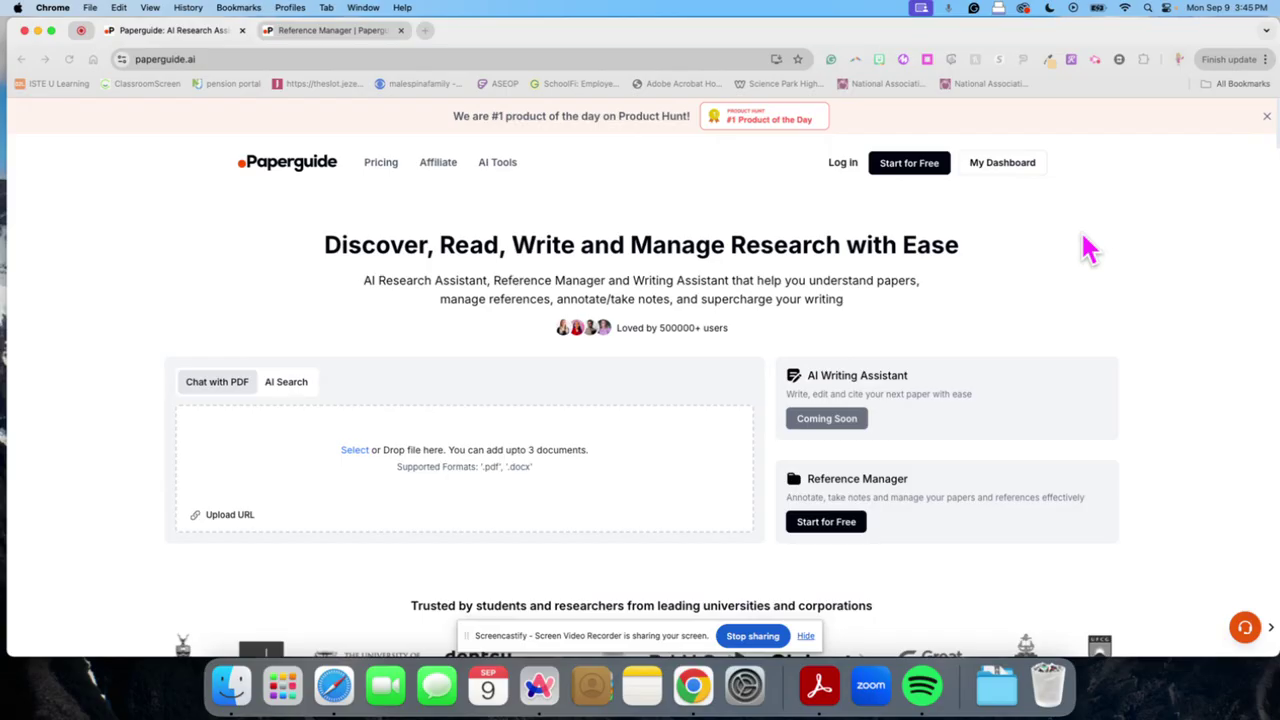
Review the home page's introduction and the AI Research Assistant features, including AI Search, Ask on Your Library and Chat with PDF
scroll(1082, 260, down, 1)
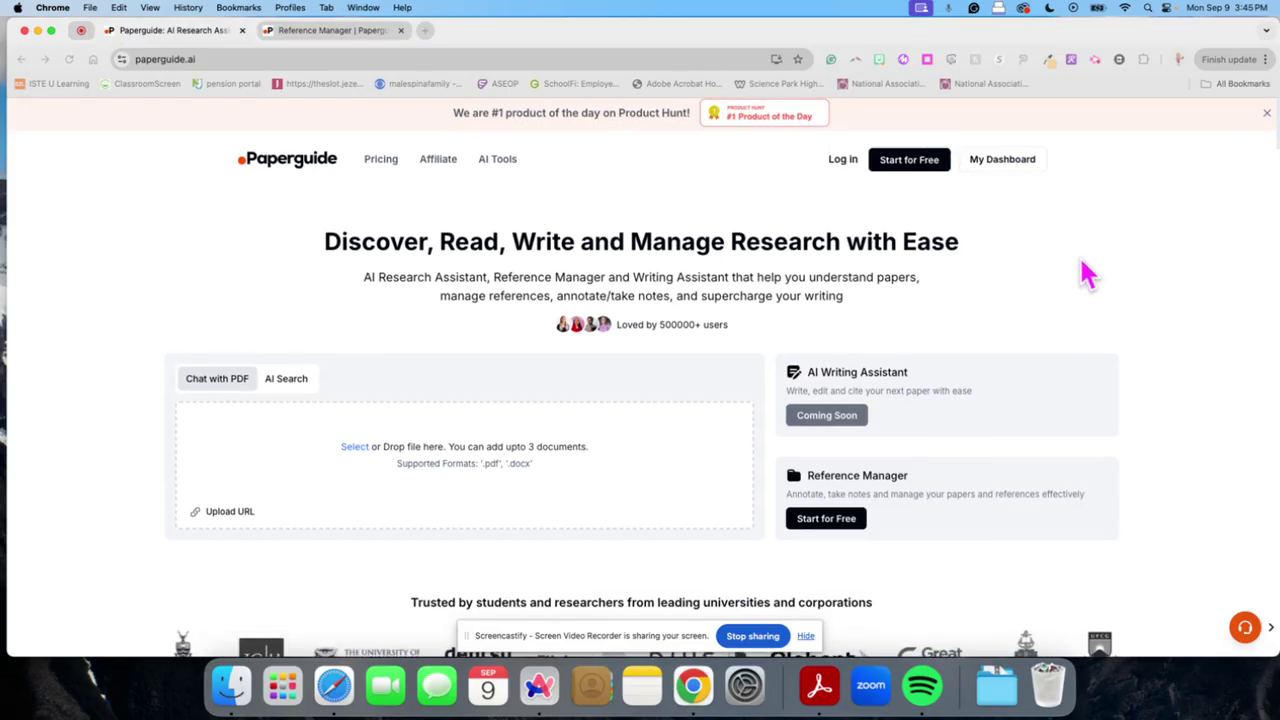
scroll(1088, 275, down, 1)
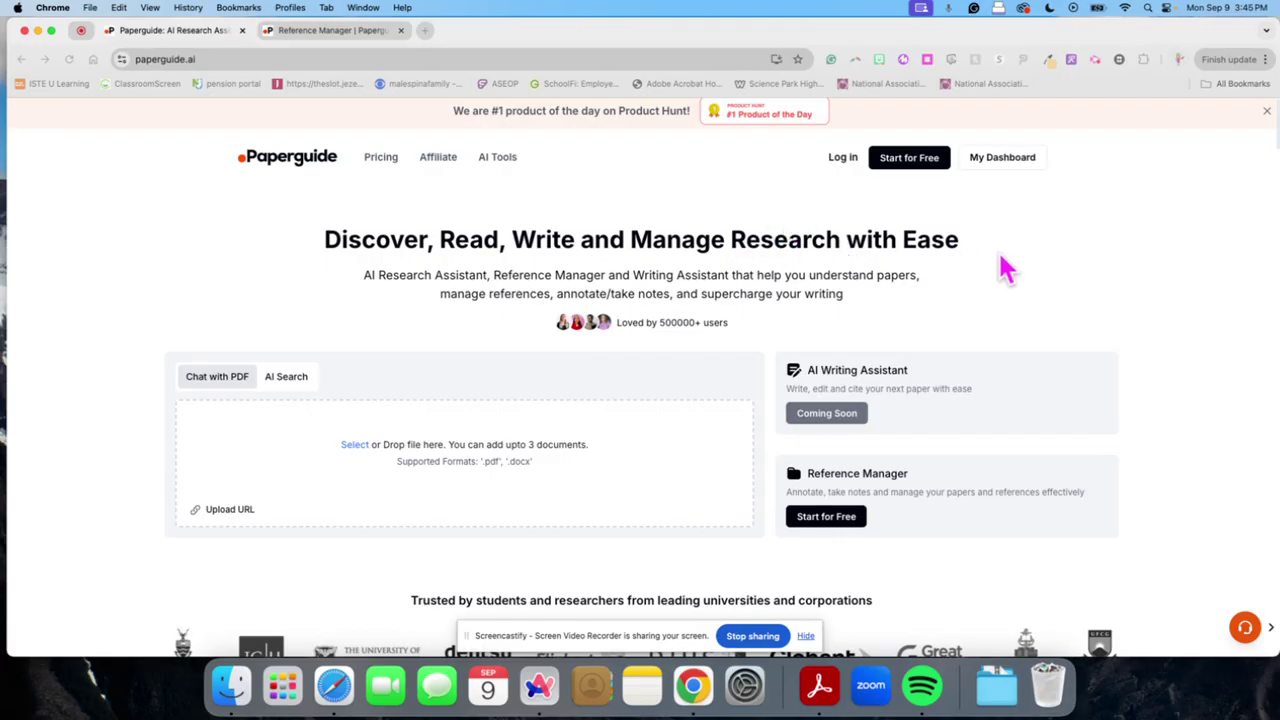
scroll(1005, 268, down, 2)
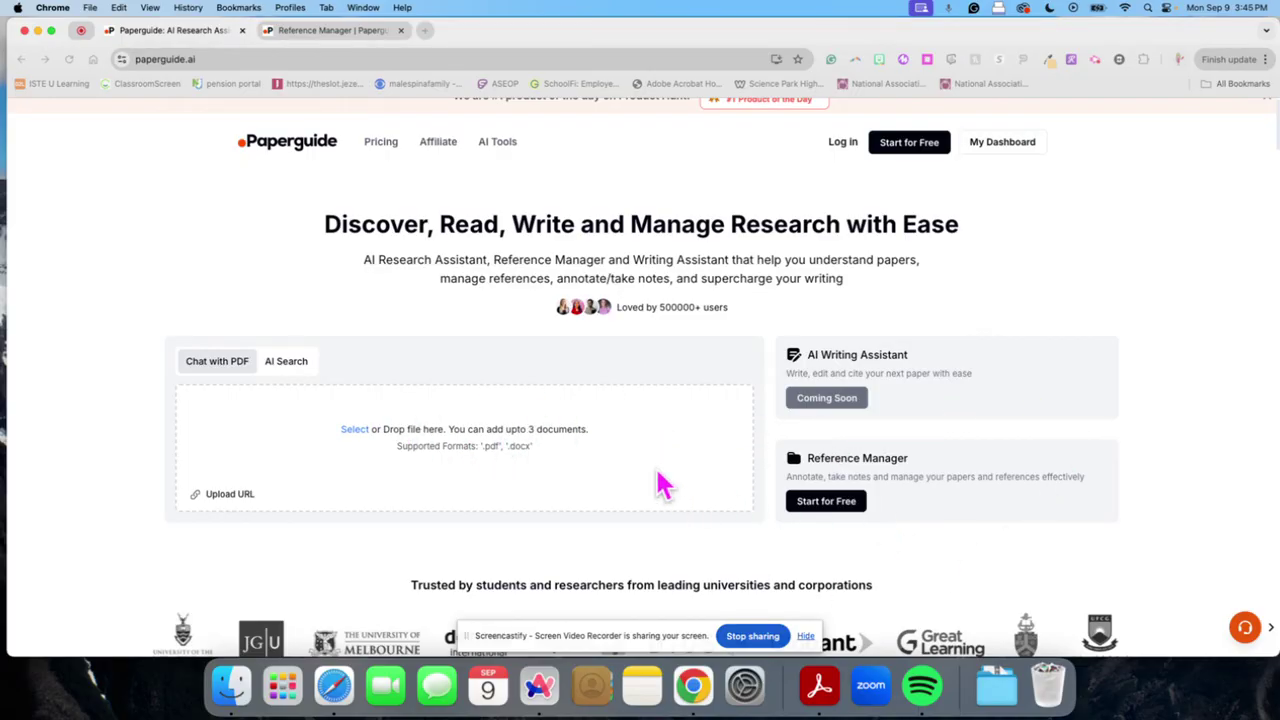
scroll(663, 486, down, 5)
scroll(810, 470, down, 5)
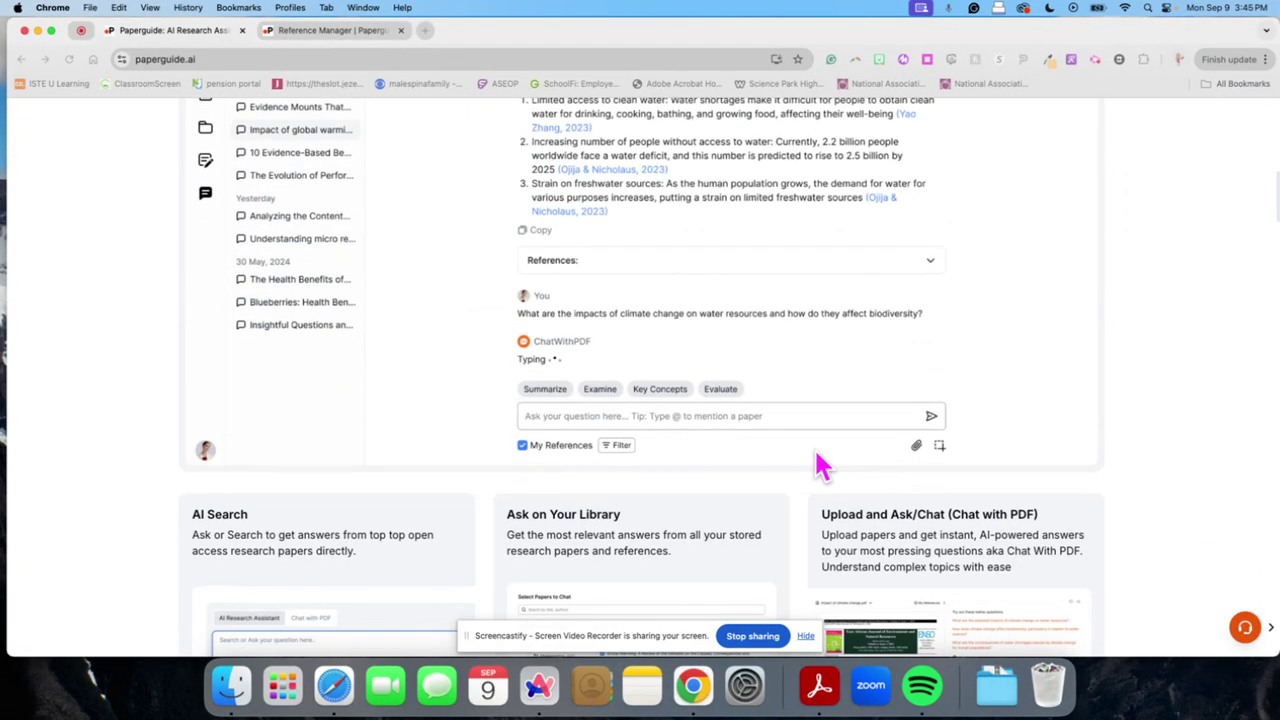
scroll(822, 466, up, 2)
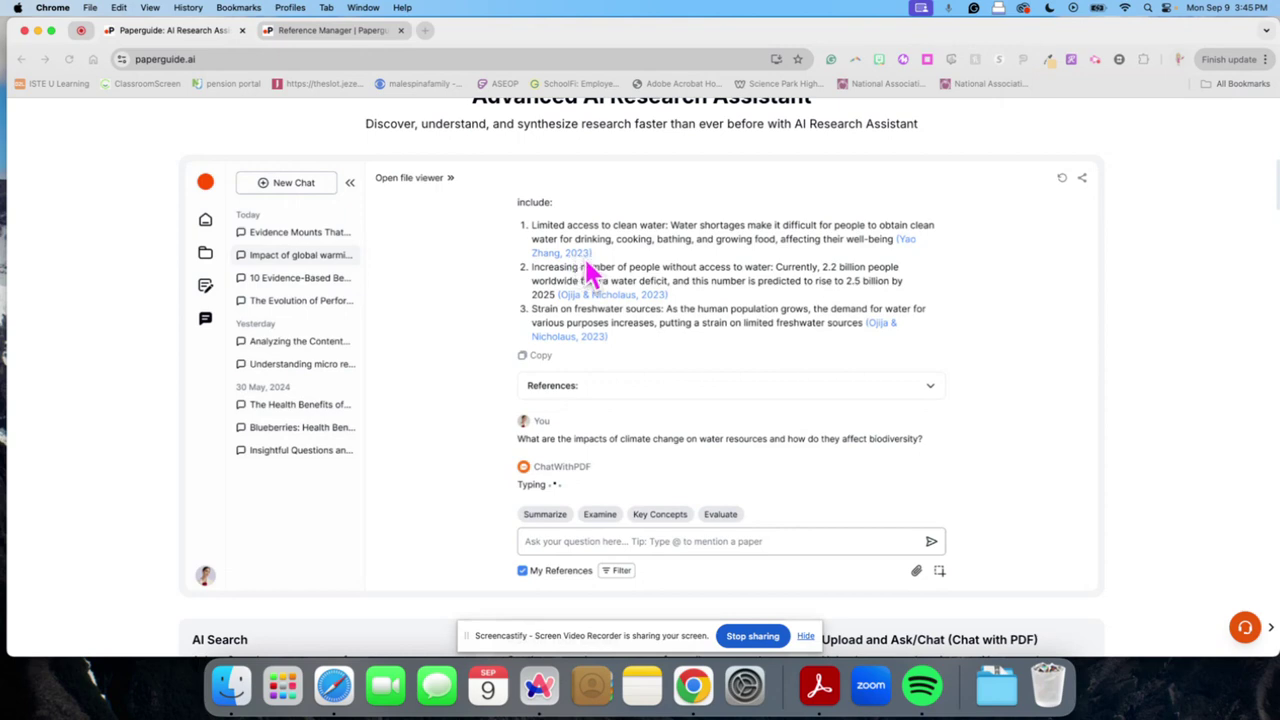
scroll(590, 272, down, 3)
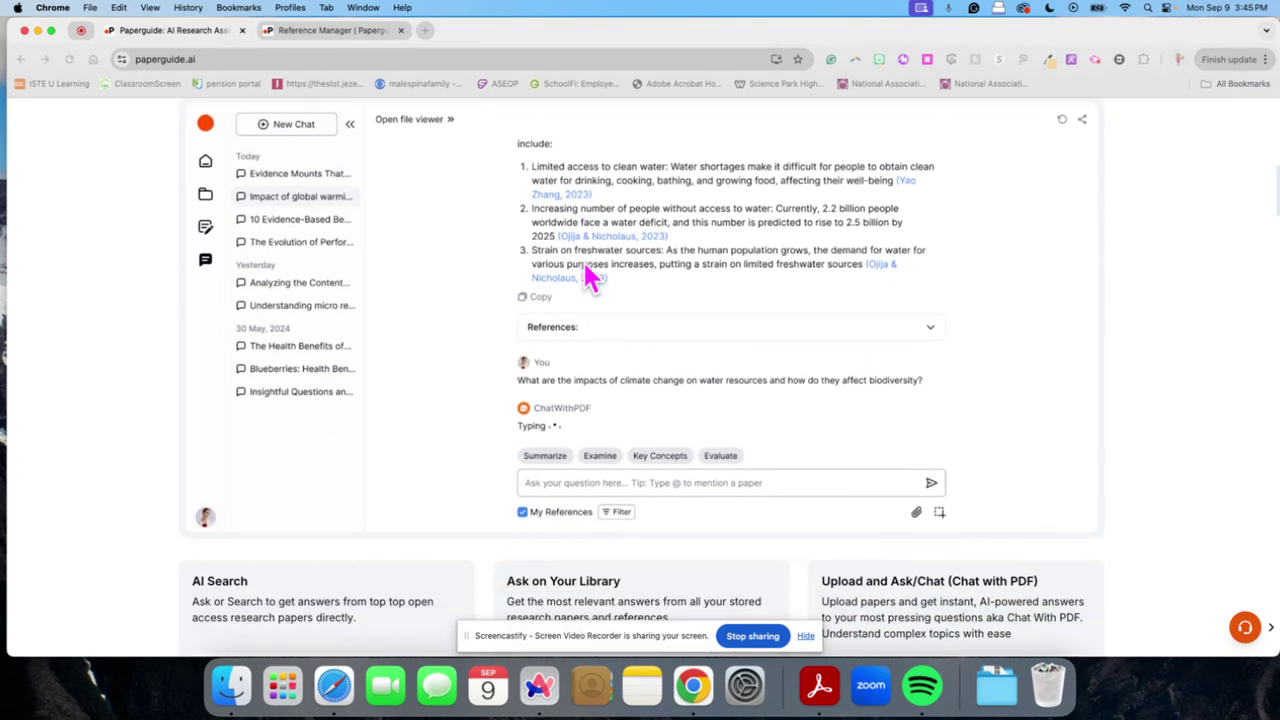
scroll(590, 272, down, 10)
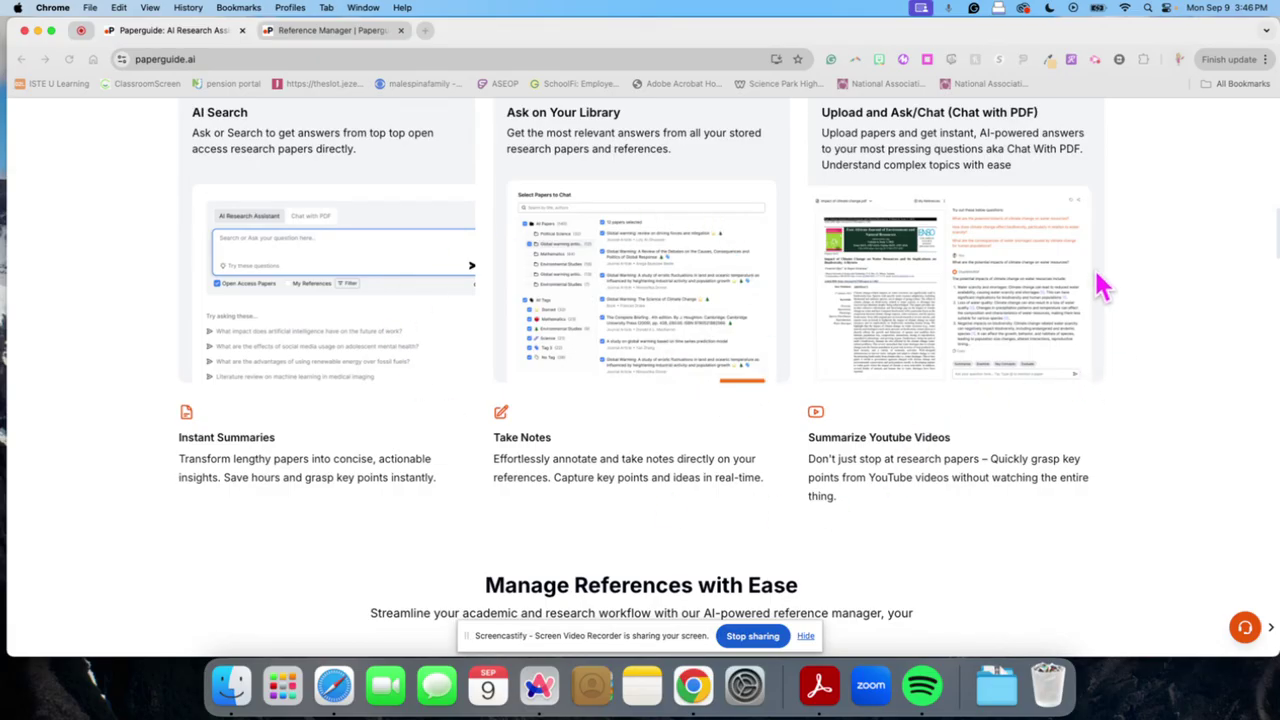
scroll(1020, 358, down, 5)
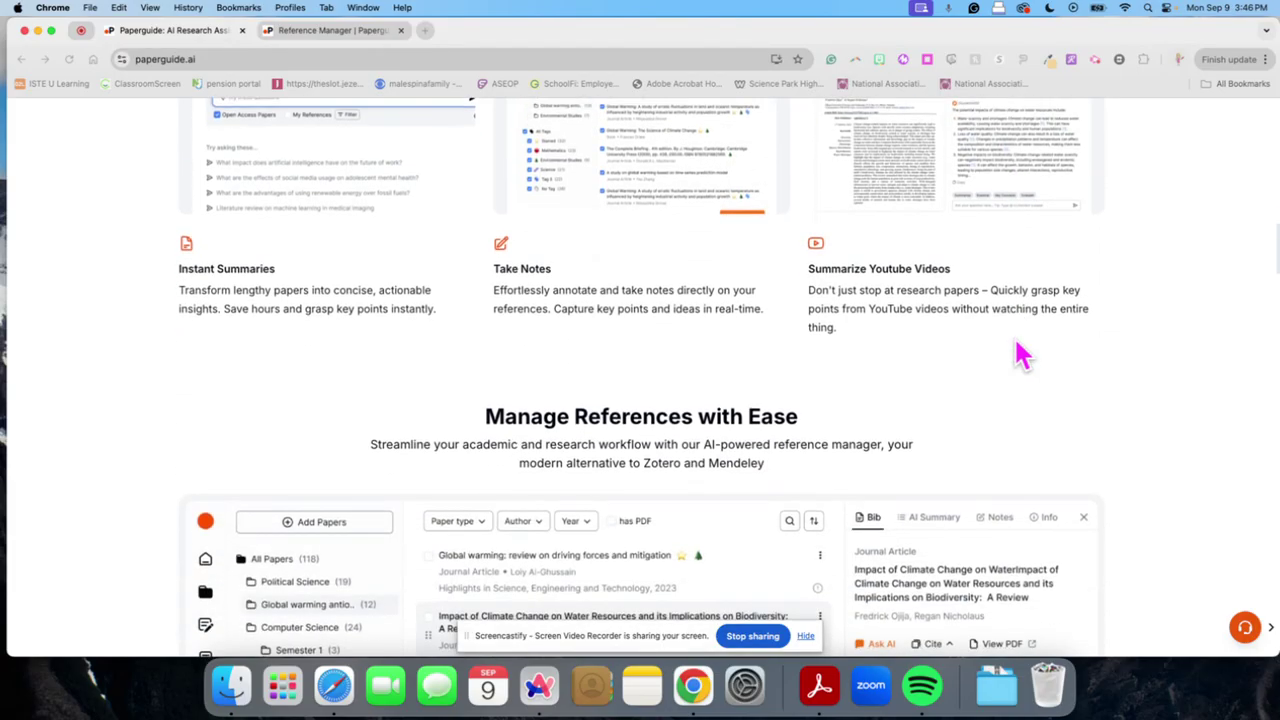
Examine the Manage References with Ease section, covering annotation, folders and labels, reference import, citations and the Chrome extension
scroll(1020, 355, down, 4)
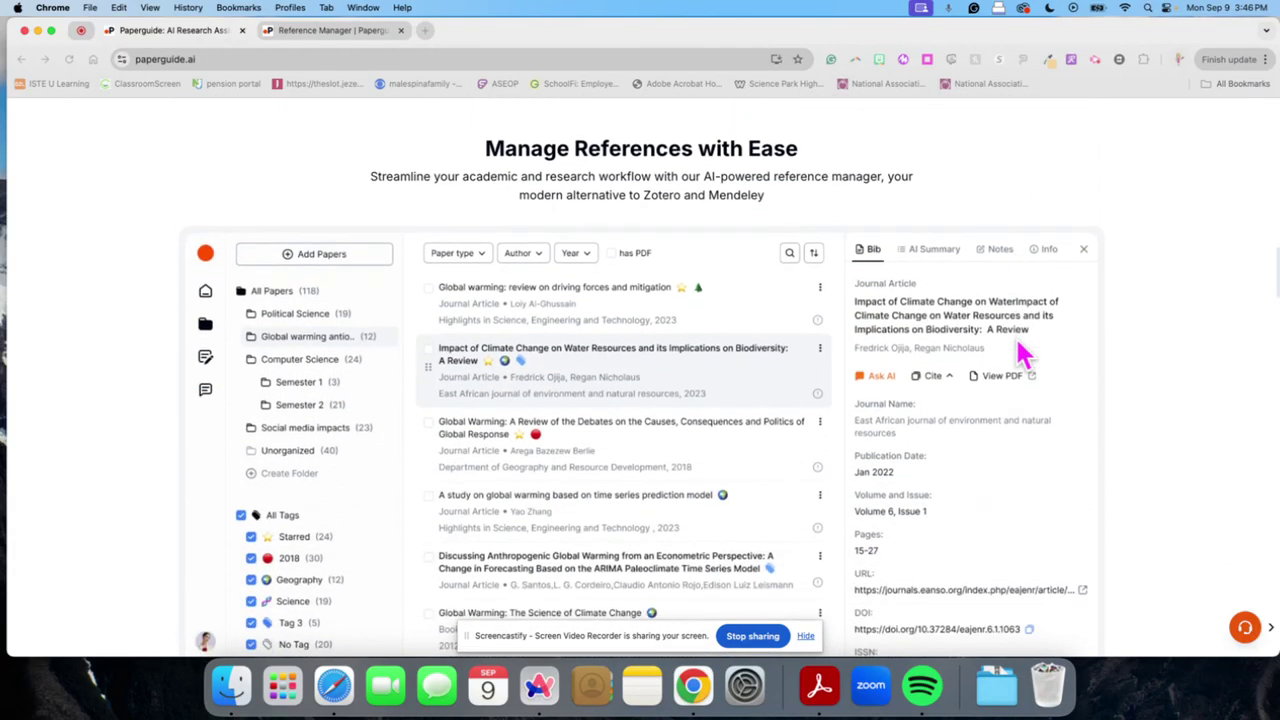
scroll(1020, 355, up, 2)
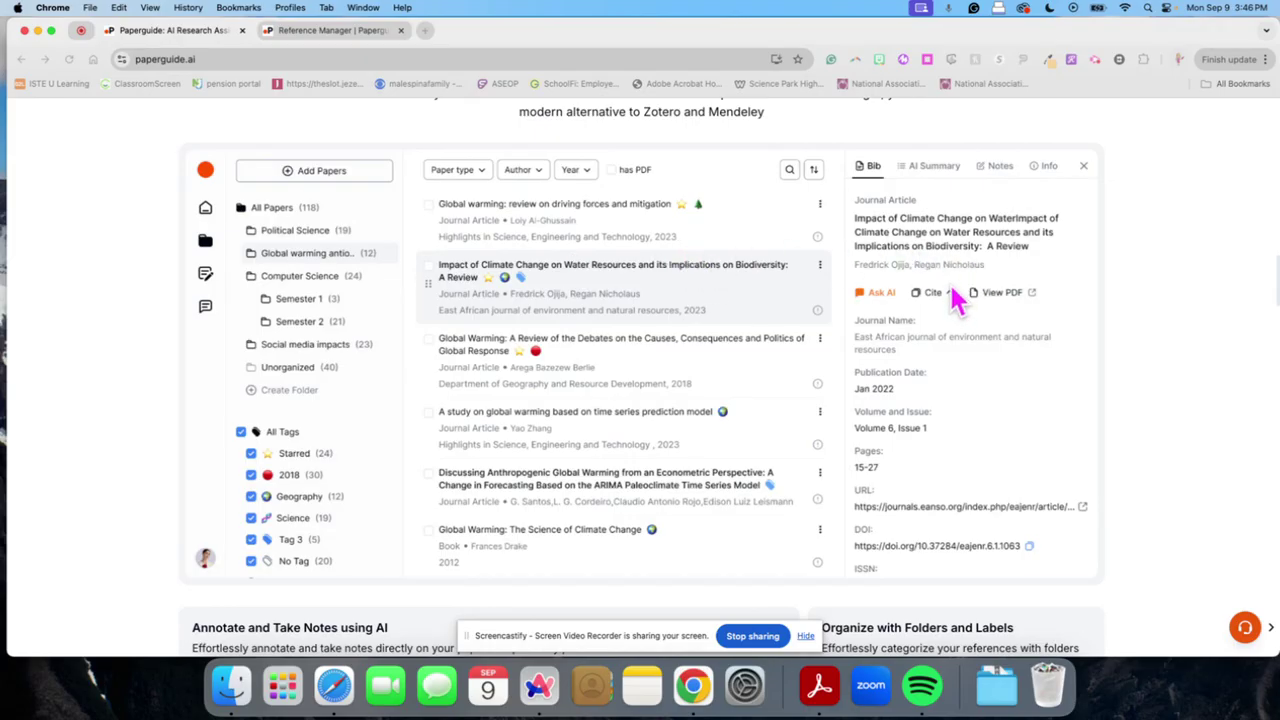
scroll(960, 292, down, 4)
scroll(955, 298, down, 8)
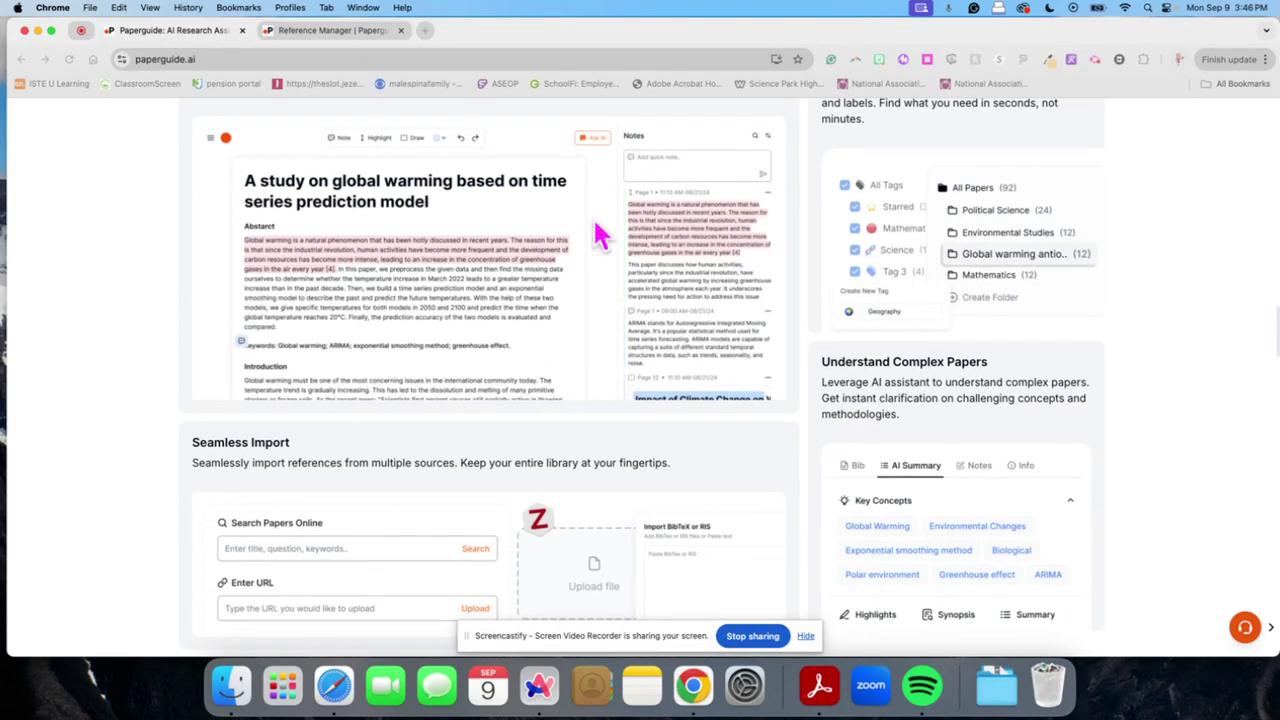
scroll(600, 234, up, 1)
scroll(610, 236, up, 1)
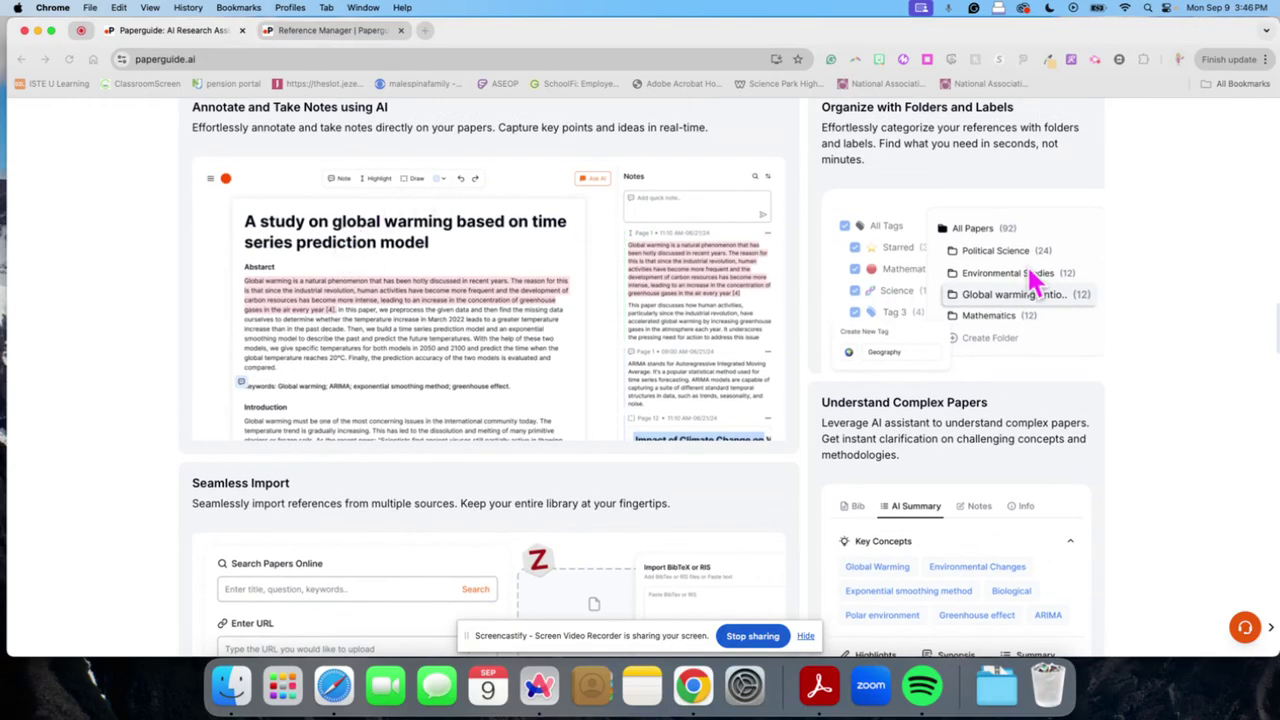
scroll(1040, 308, down, 1)
scroll(1040, 308, down, 3)
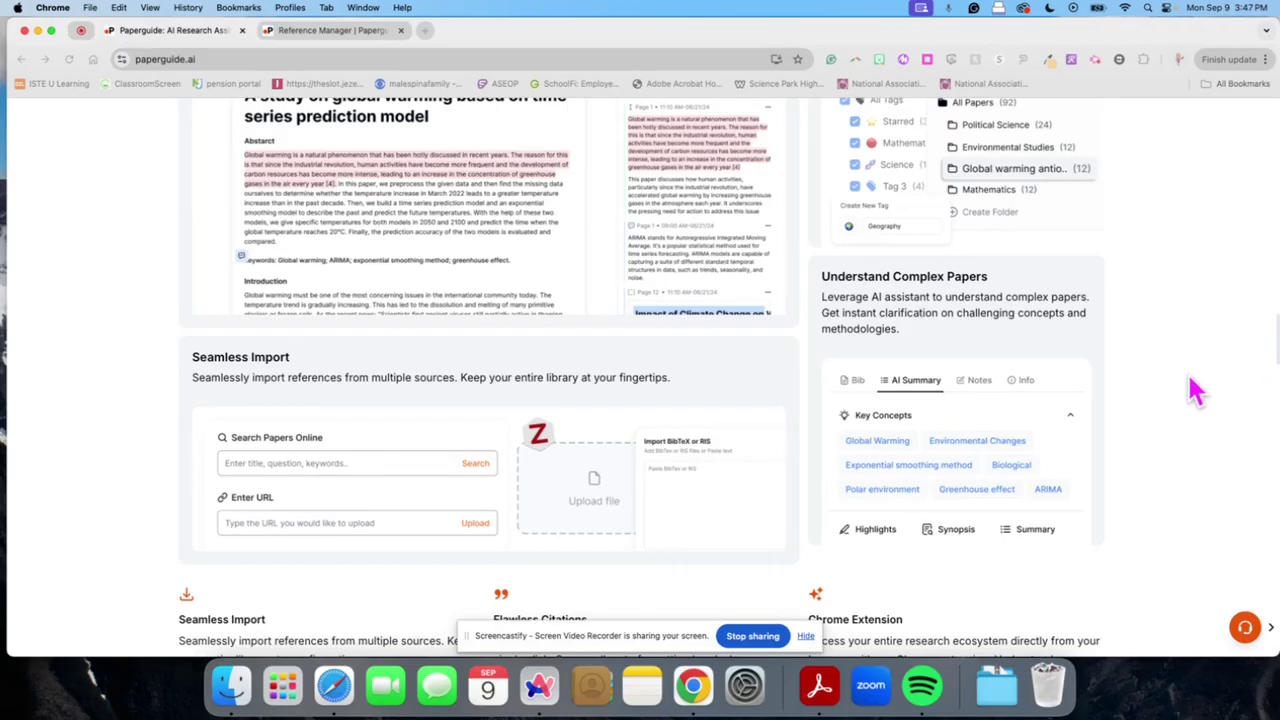
scroll(1197, 392, down, 2)
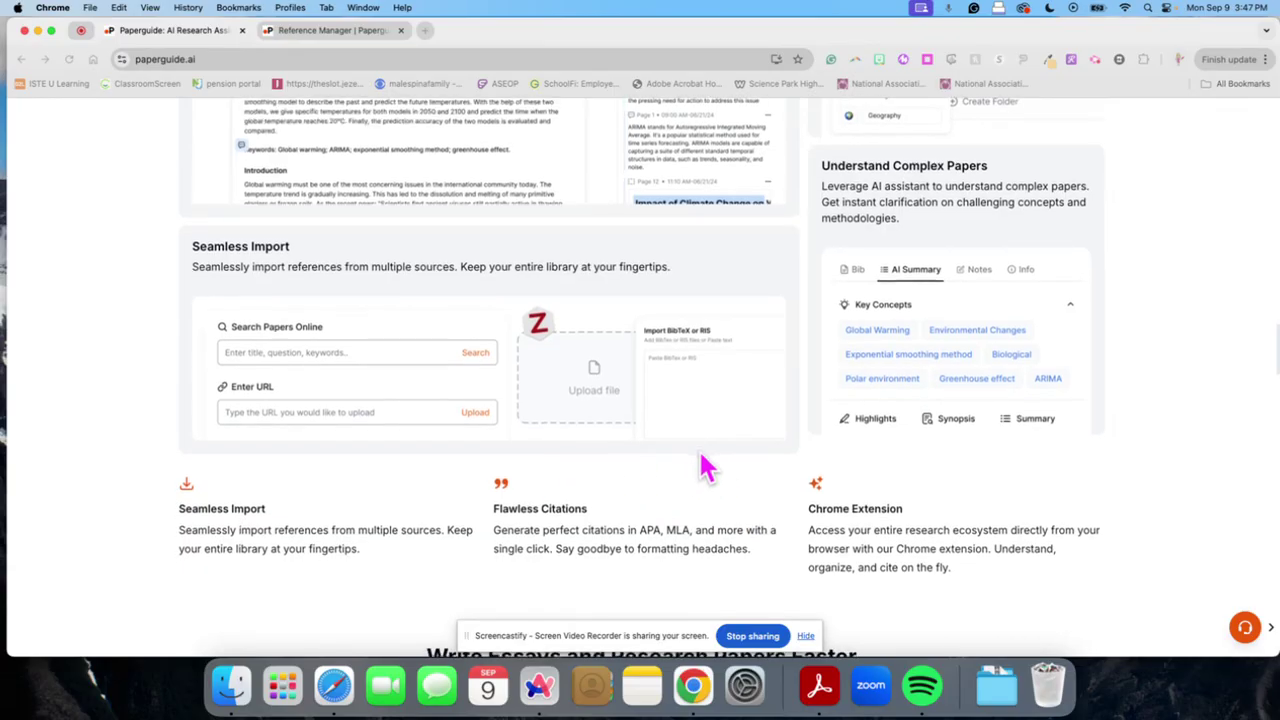
Look through the Write Essays and Research Papers Faster section, including in-text citations and paraphrasing
scroll(706, 467, down, 3)
scroll(706, 467, down, 5)
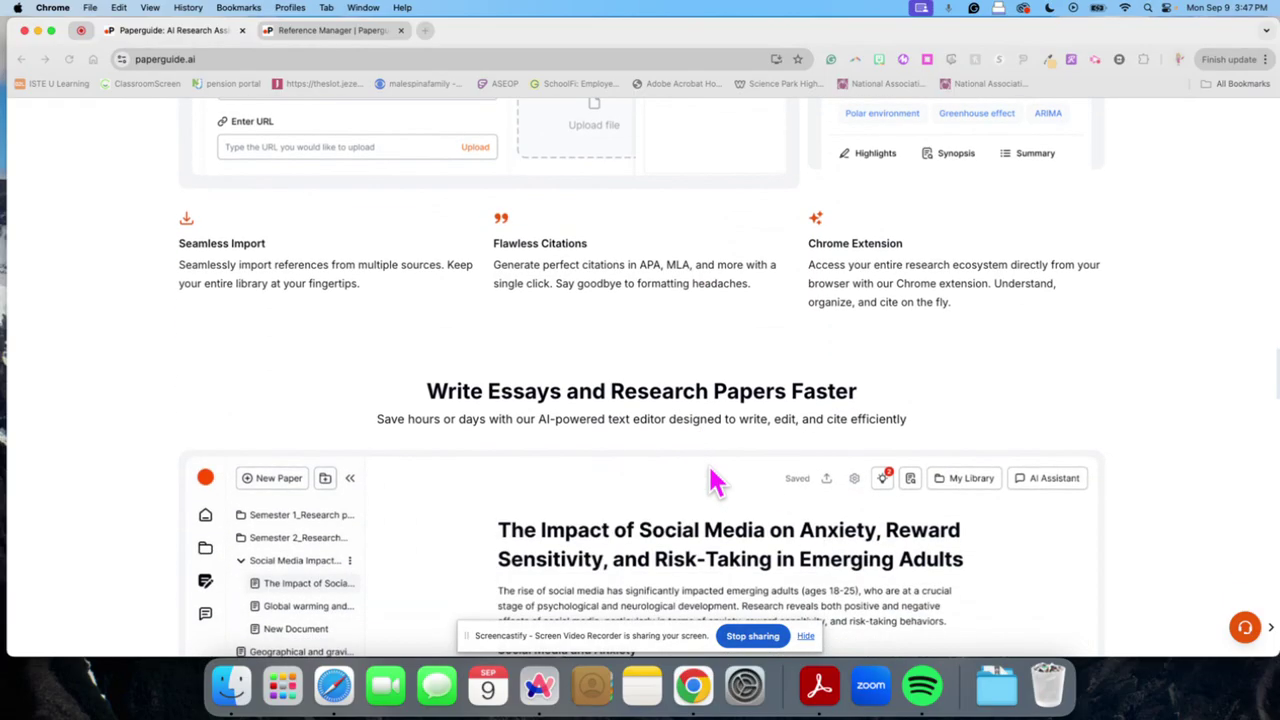
scroll(905, 467, down, 2)
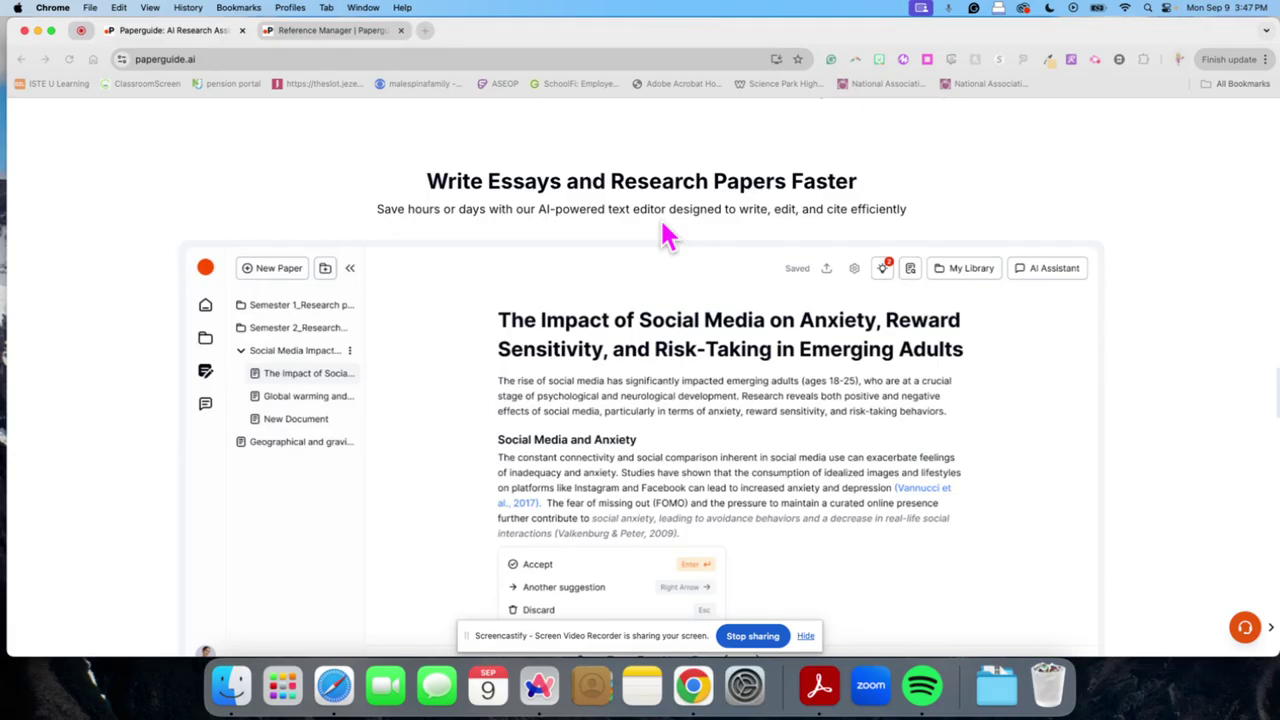
scroll(1093, 207, down, 2)
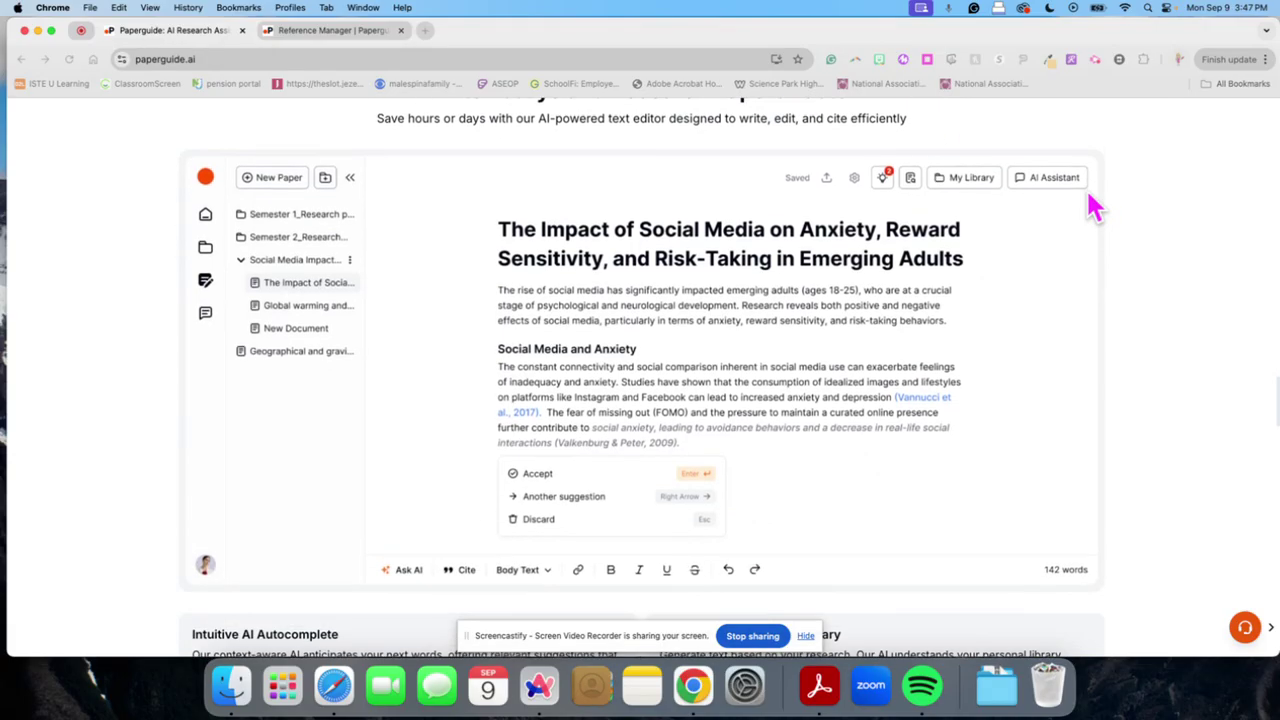
scroll(1093, 207, down, 5)
scroll(1093, 207, down, 12)
scroll(1086, 205, up, 6)
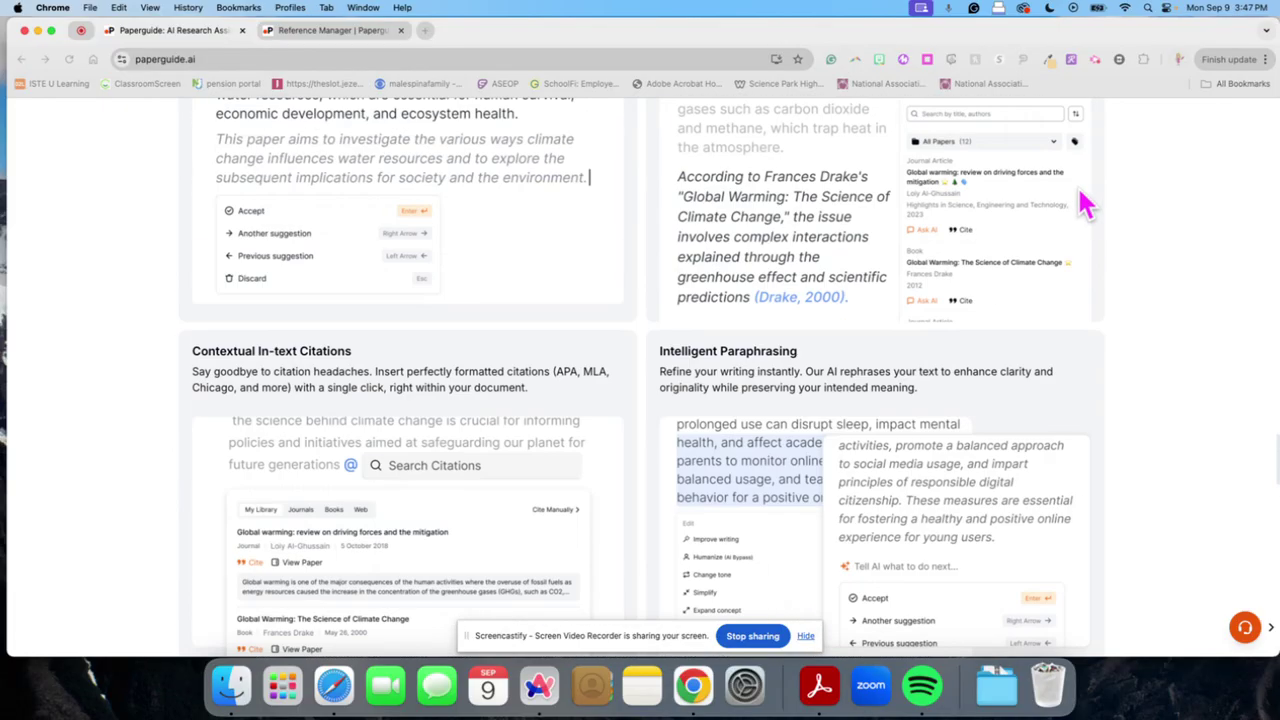
Open the Pricing page and compare the Free, Starter and Advanced plans, including the note on unlimited AI generations
scroll(1086, 205, up, 20)
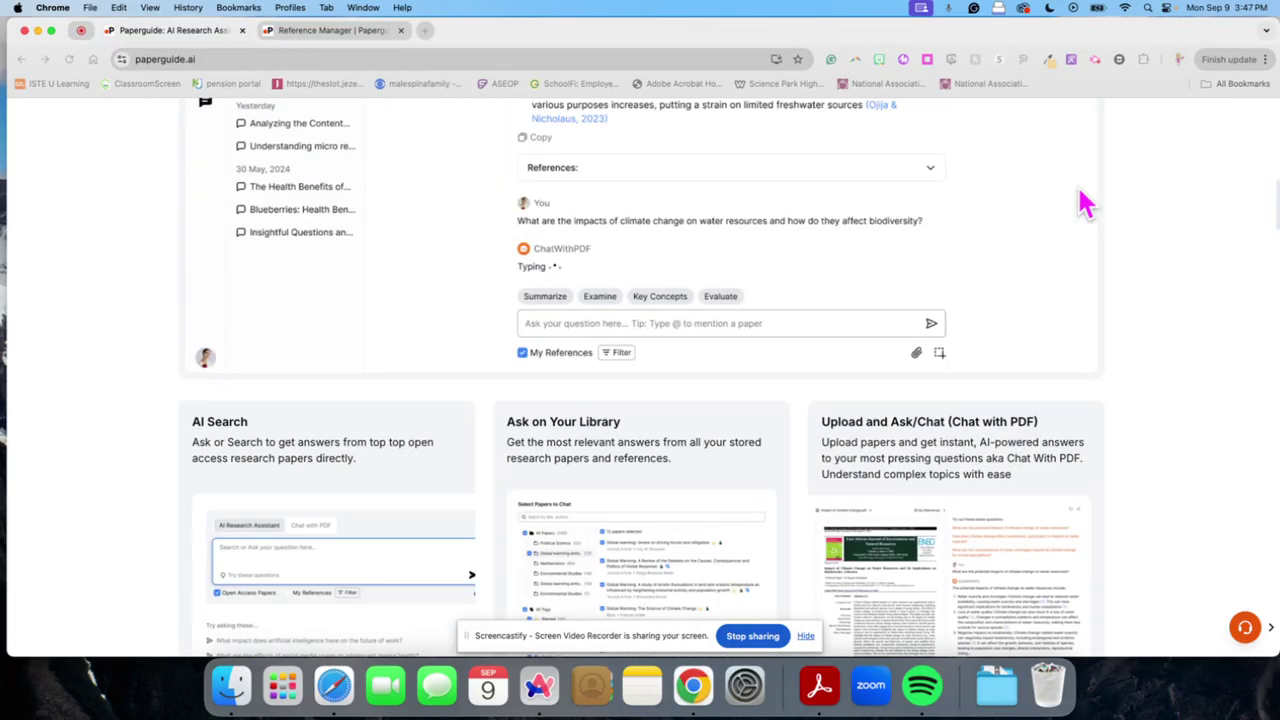
scroll(1086, 205, up, 20)
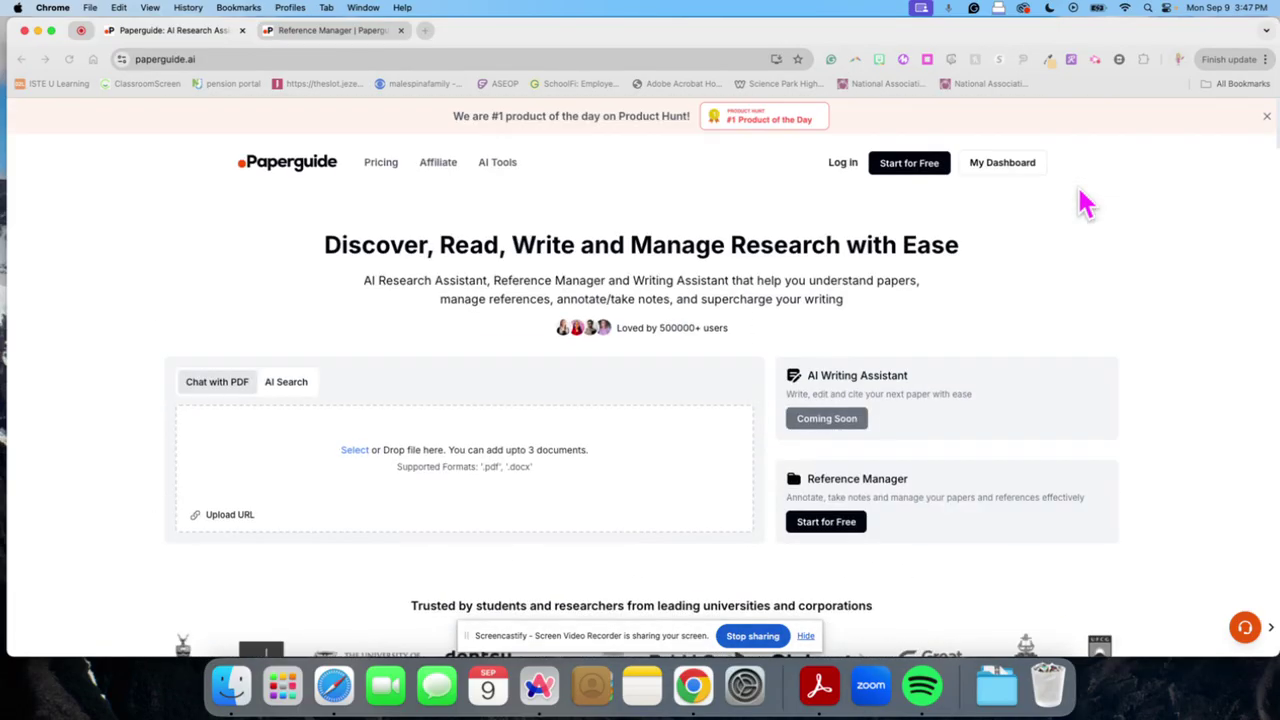
click(386, 168)
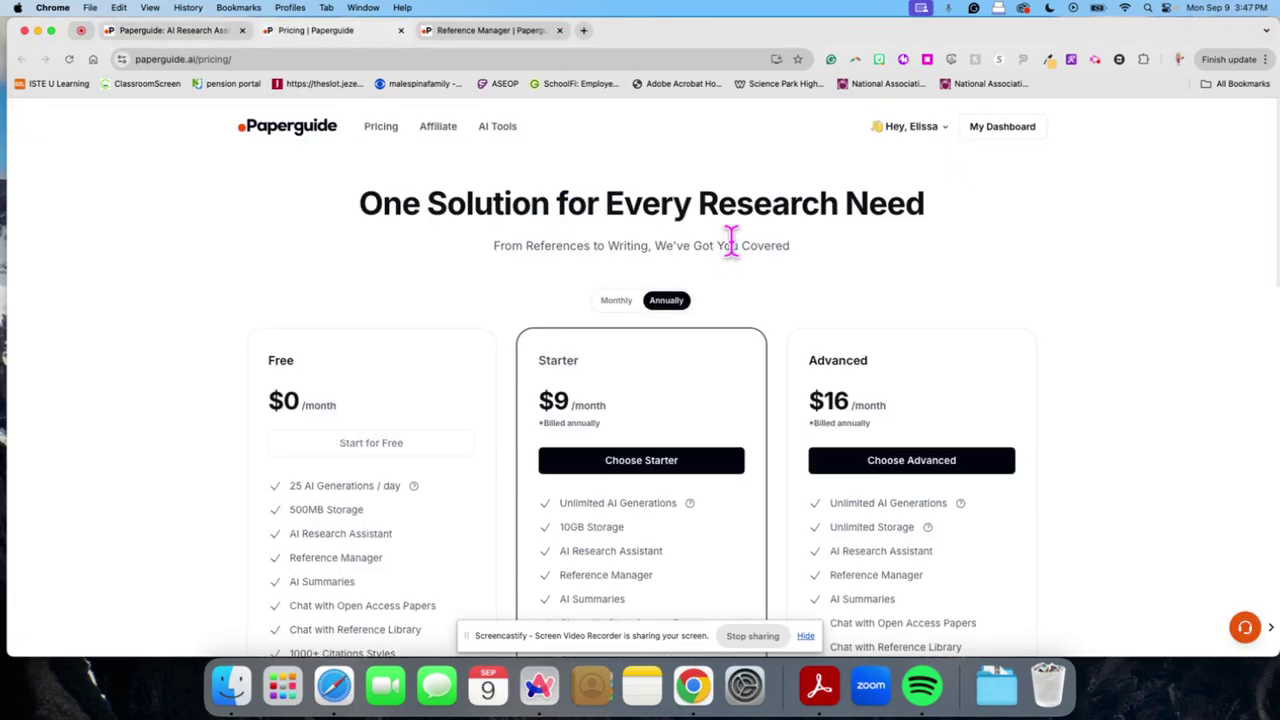
scroll(737, 257, down, 3)
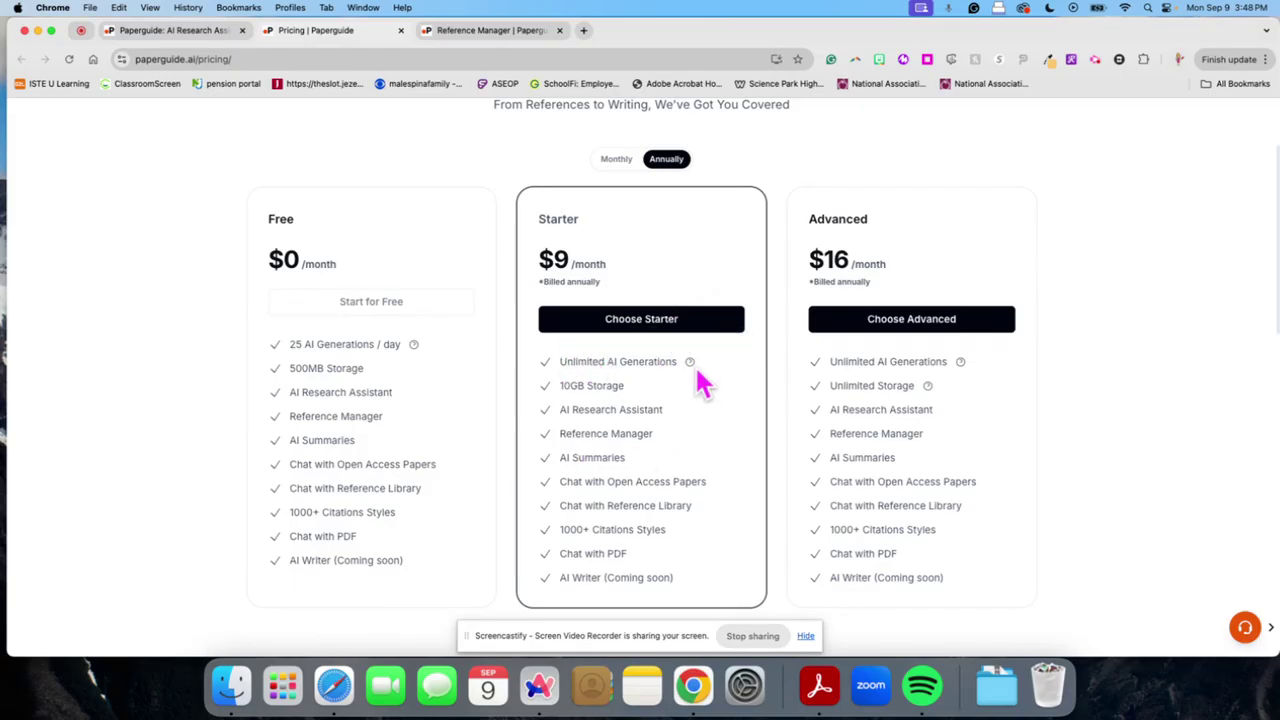
mouse_move(698, 373)
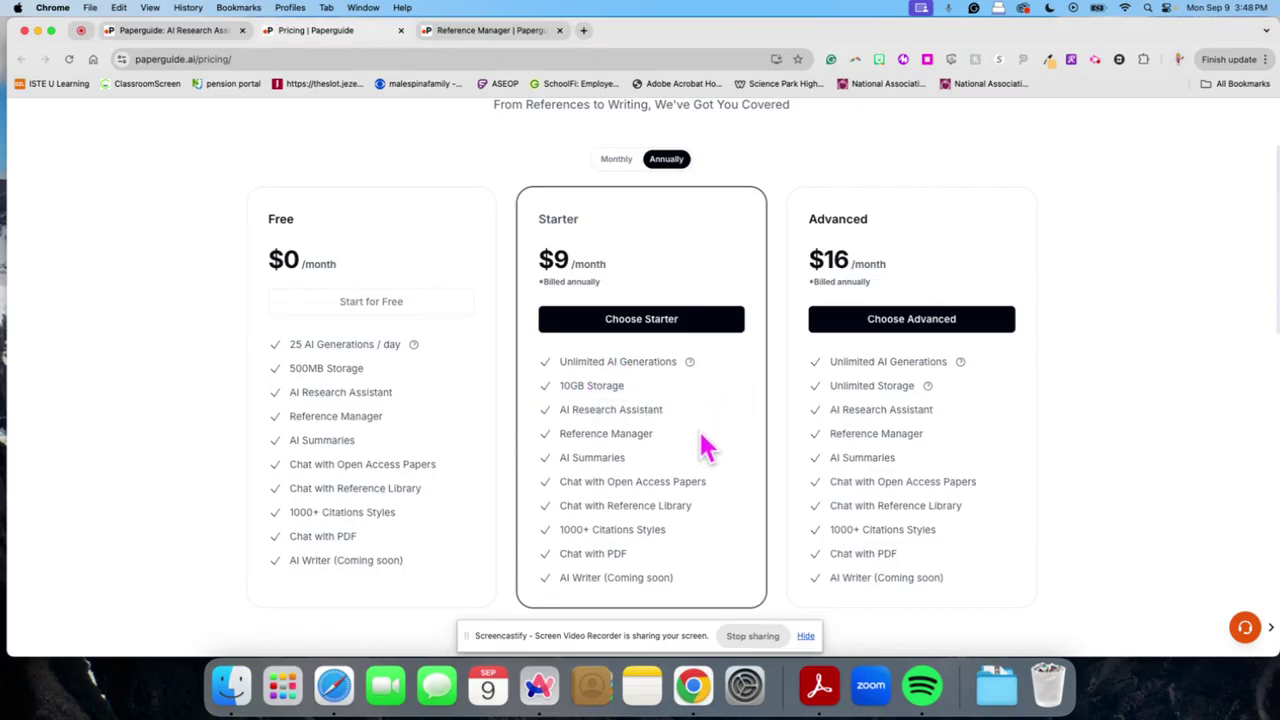
scroll(600, 457, down, 2)
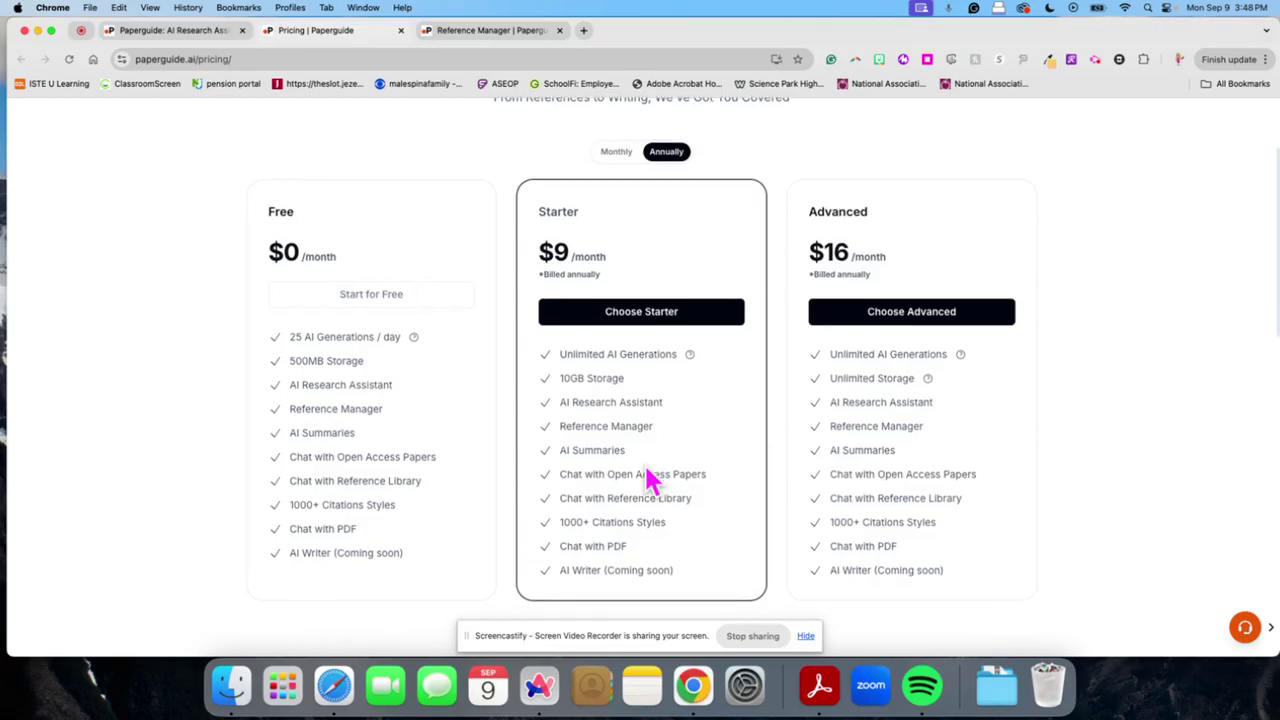
scroll(661, 450, up, 2)
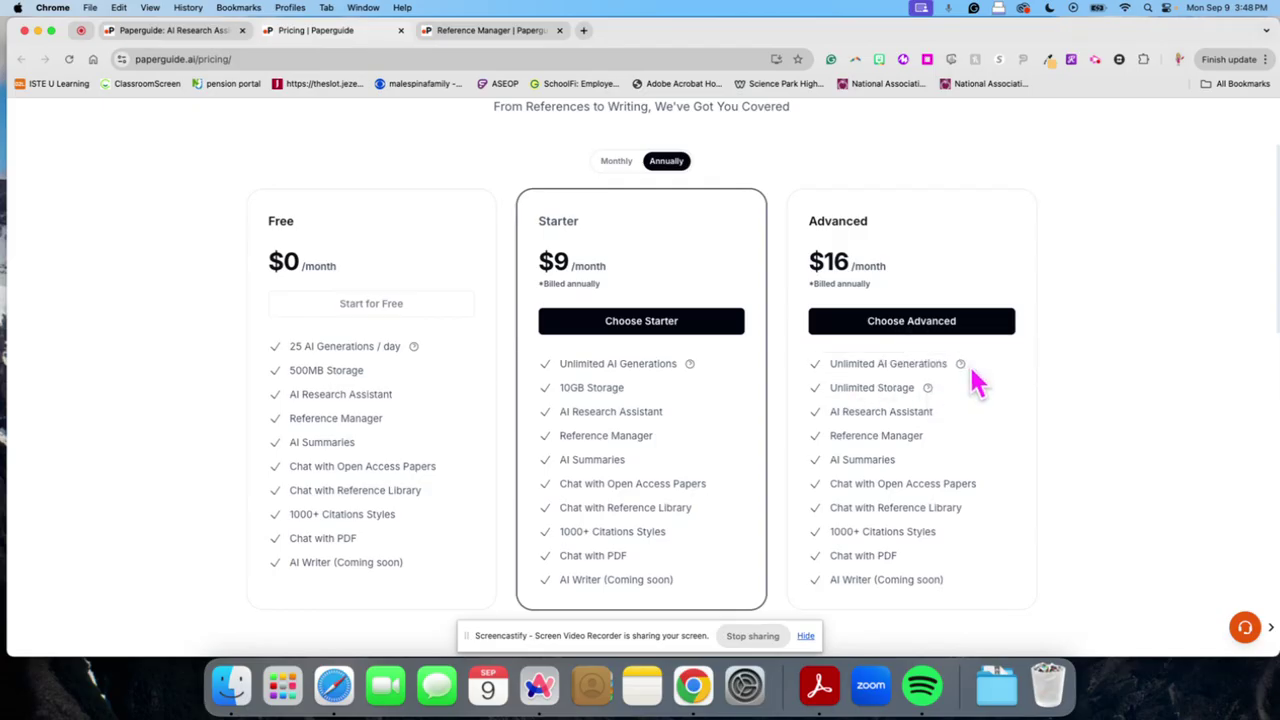
scroll(818, 197, down, 1)
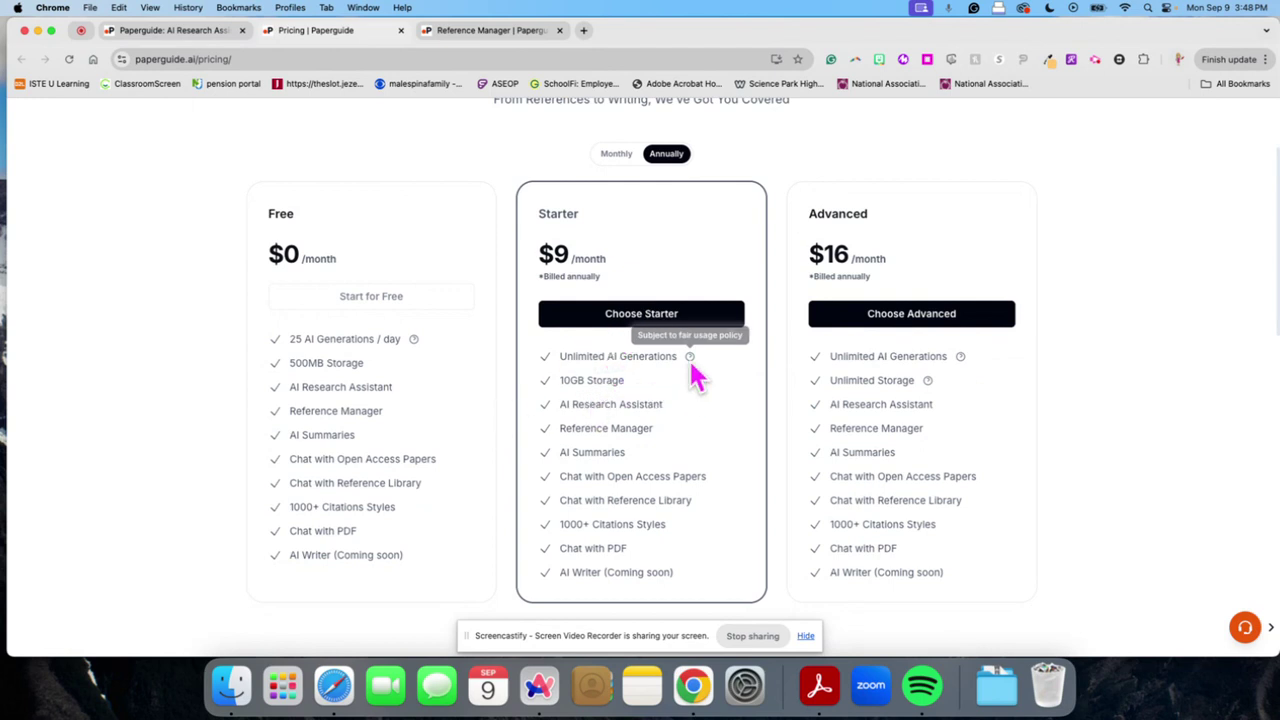
scroll(694, 371, up, 3)
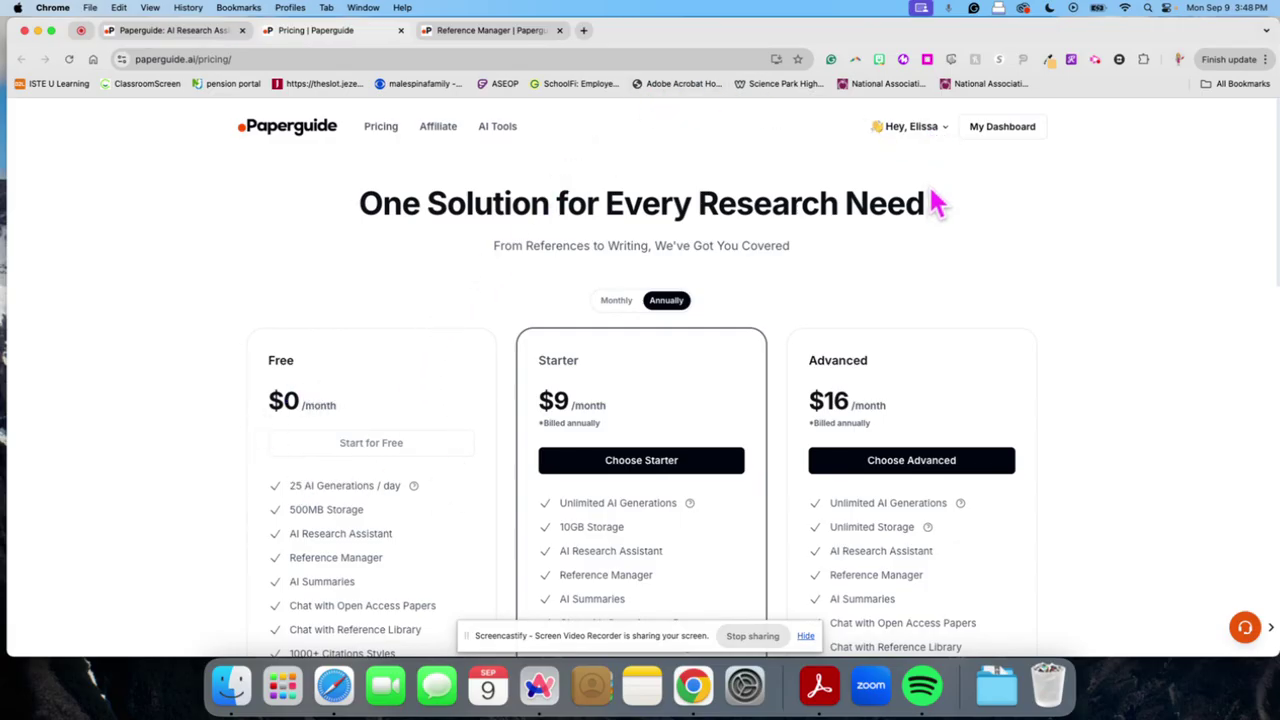
scroll(933, 203, down, 1)
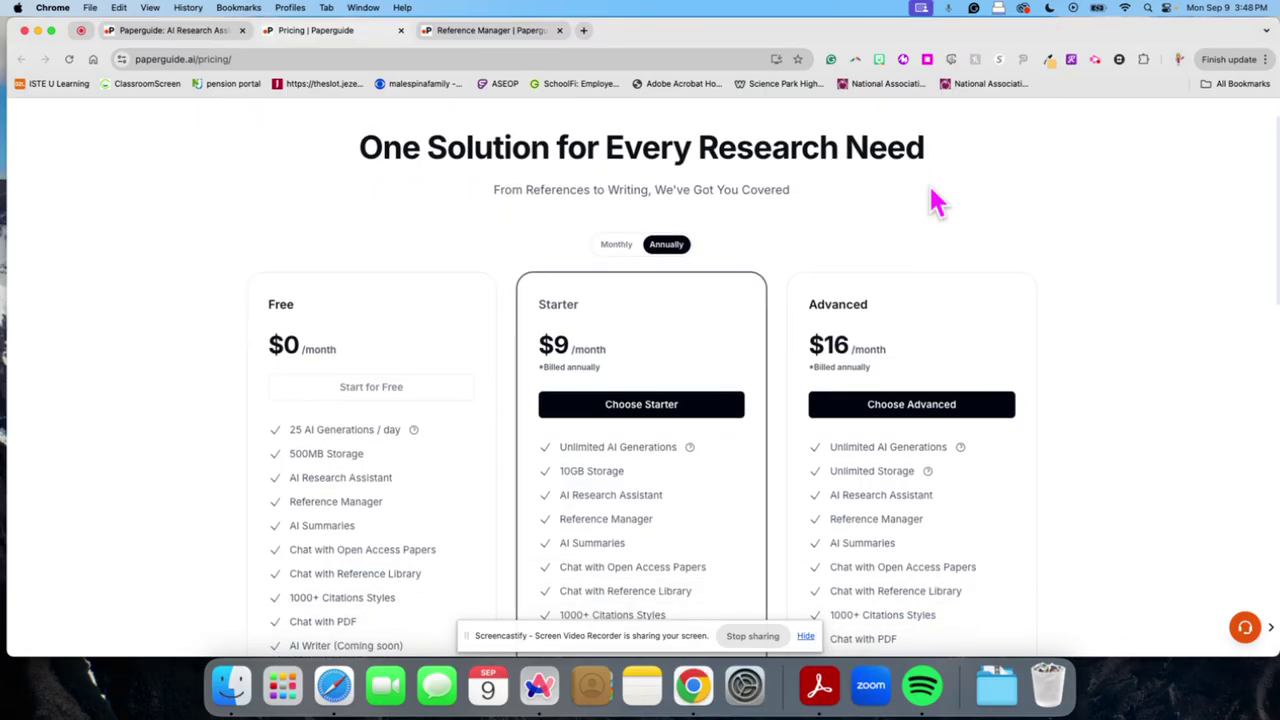
scroll(933, 203, up, 1)
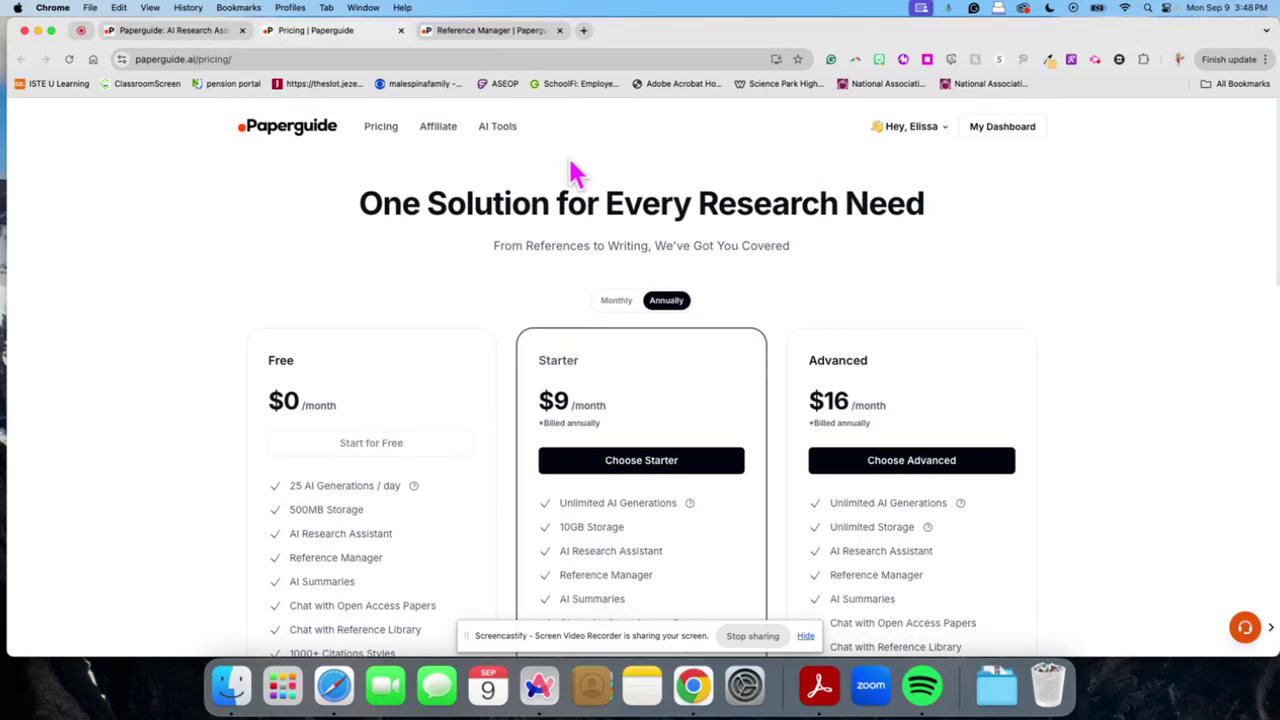
Open the Reference Manager from the dashboard and check which fields the incomplete Special Education Due Process Hearings reference lacks
click(1003, 127)
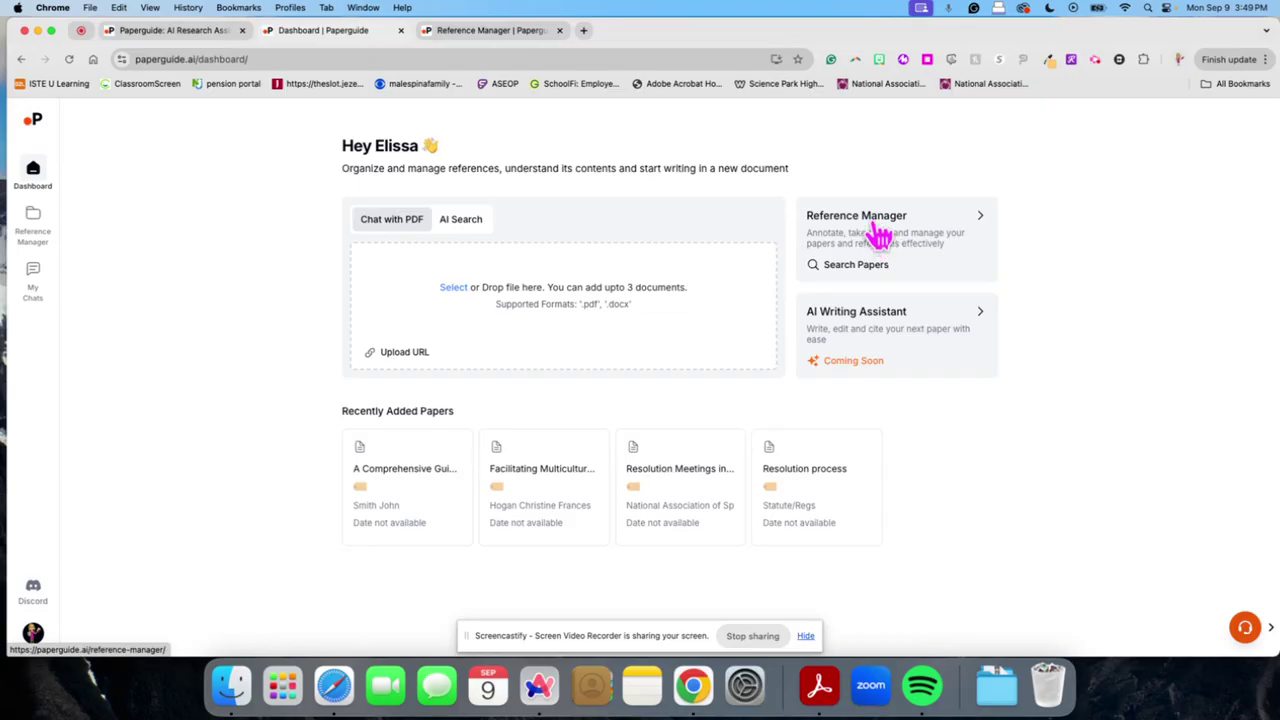
click(878, 236)
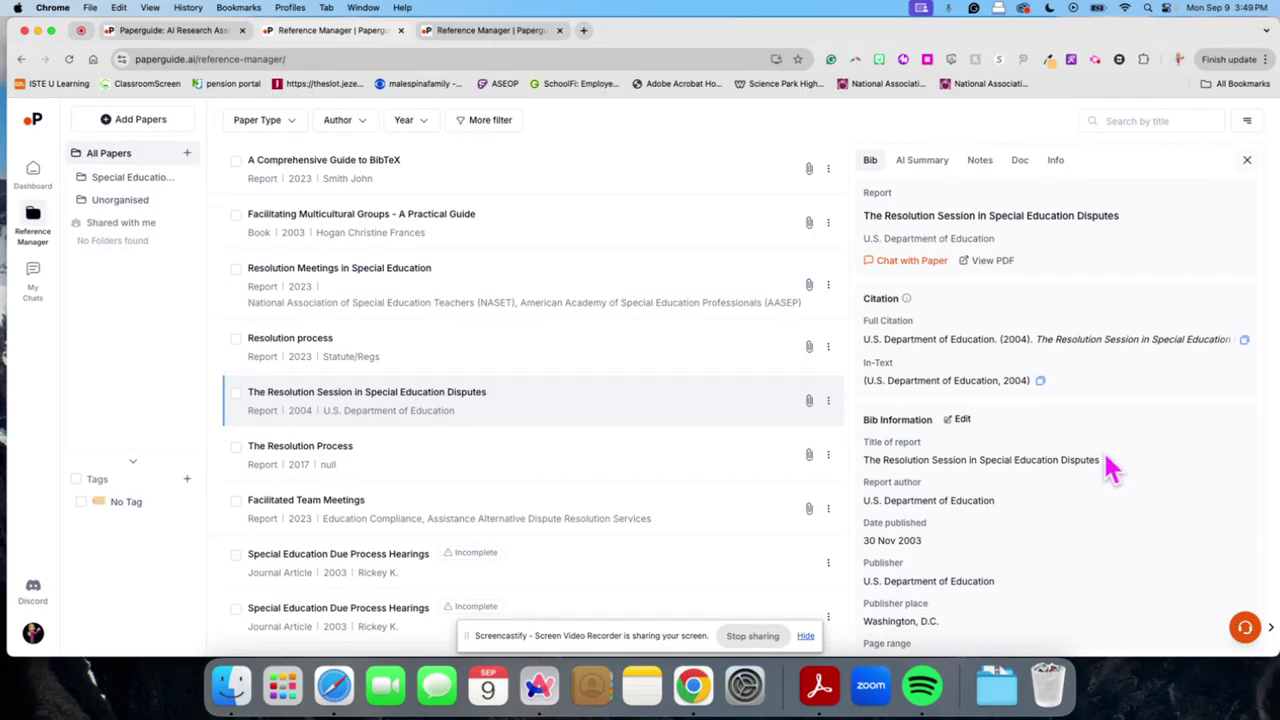
scroll(620, 380, down, 1)
mouse_move(459, 565)
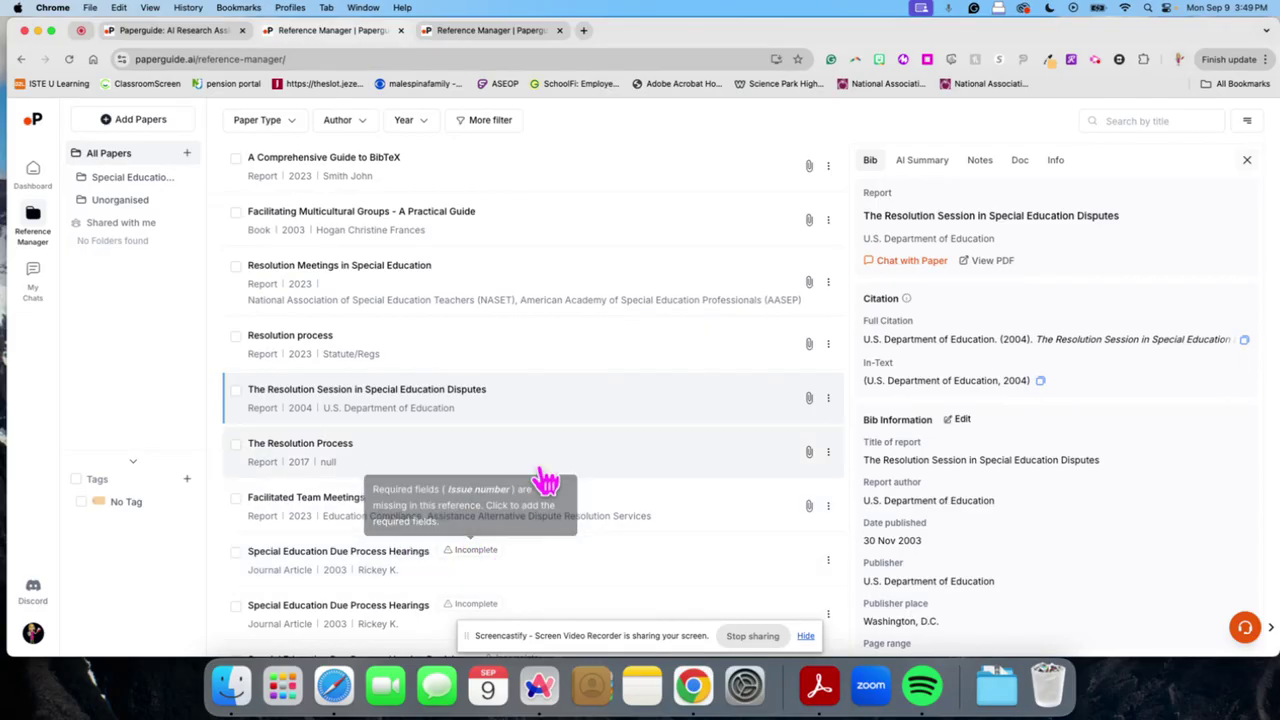
Generate the AI Key Concepts and Highlights for The Resolution Session in Special Education Disputes
click(924, 165)
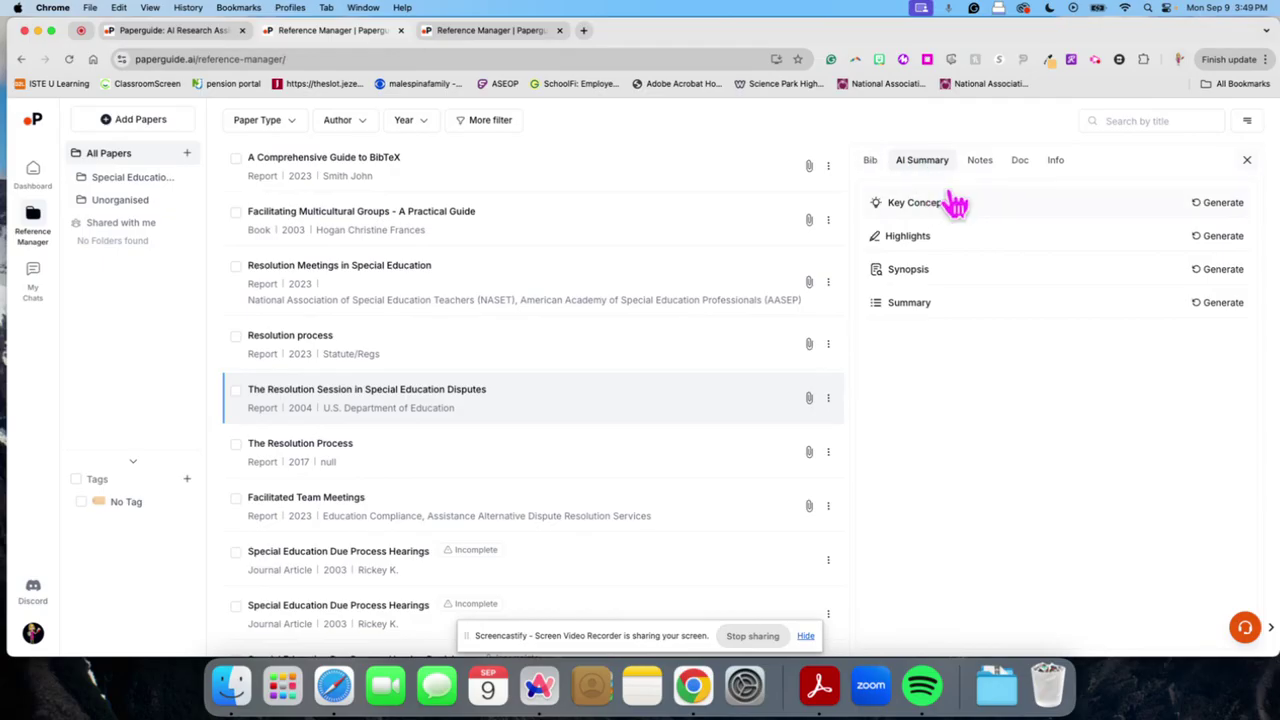
click(1150, 210)
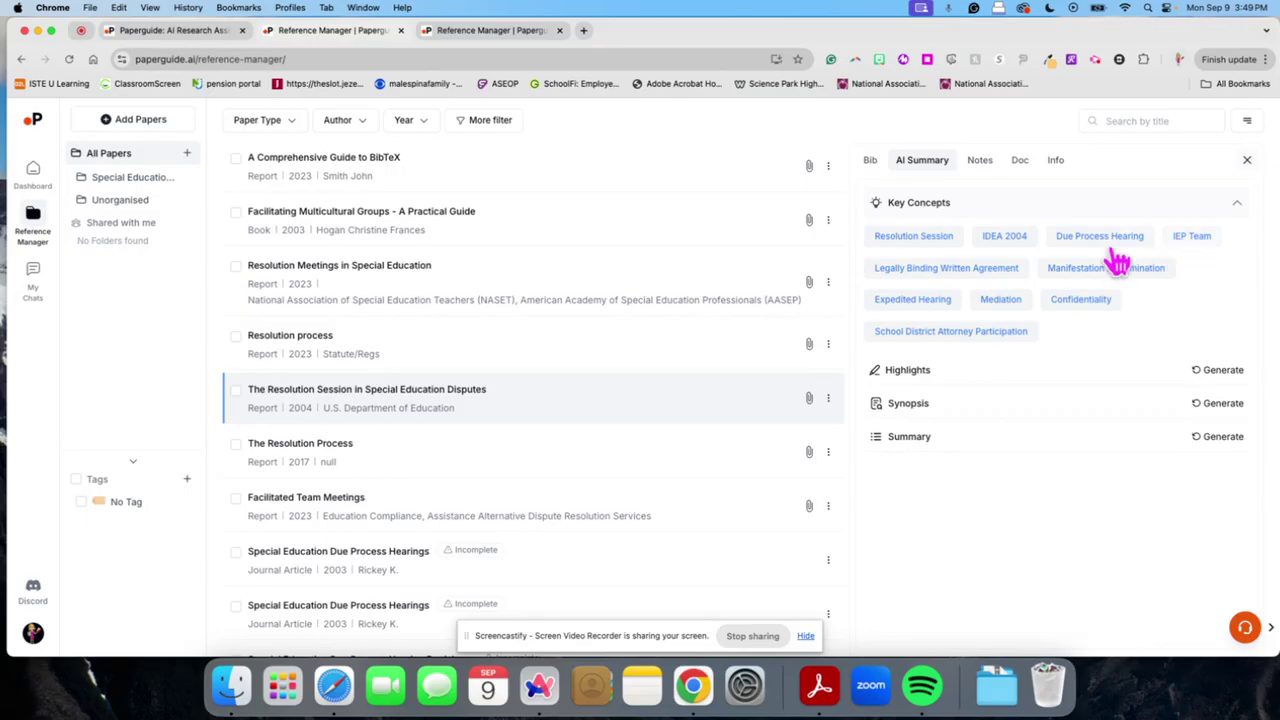
click(915, 378)
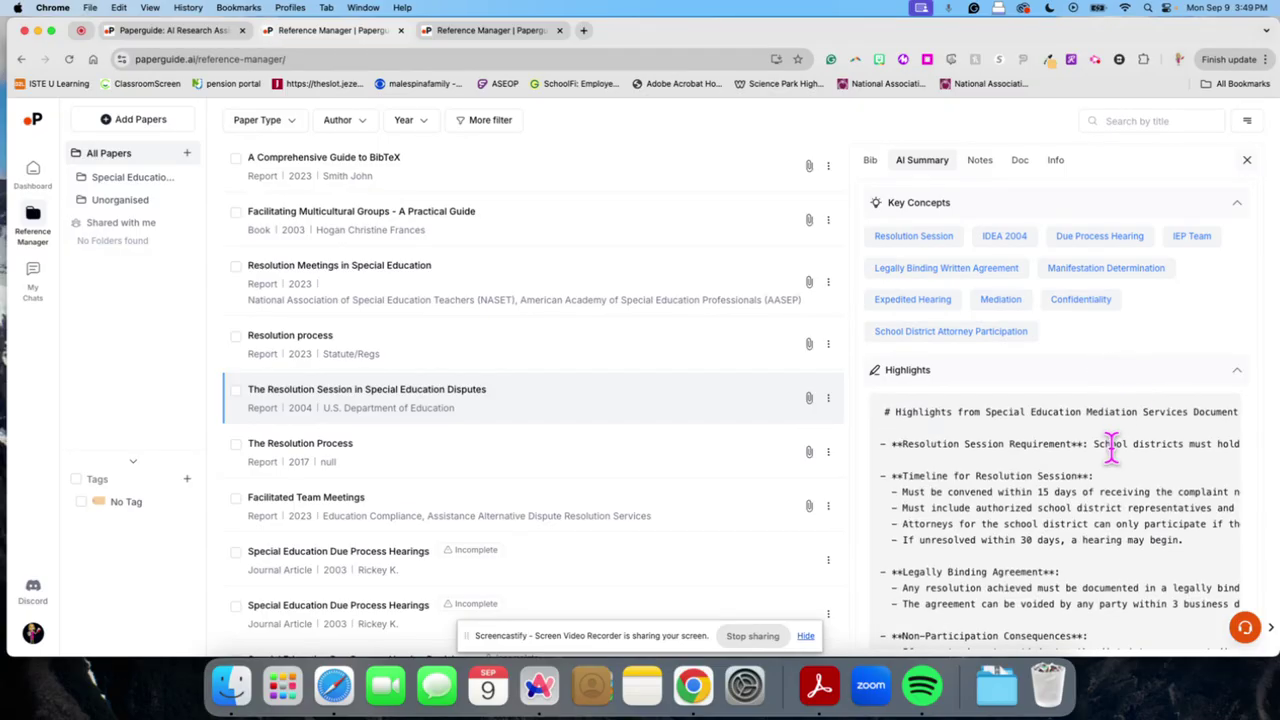
Read through the Highlights of The Resolution Session in Special Education Disputes and generate its AI Synopsis
scroll(1112, 450, down, 2)
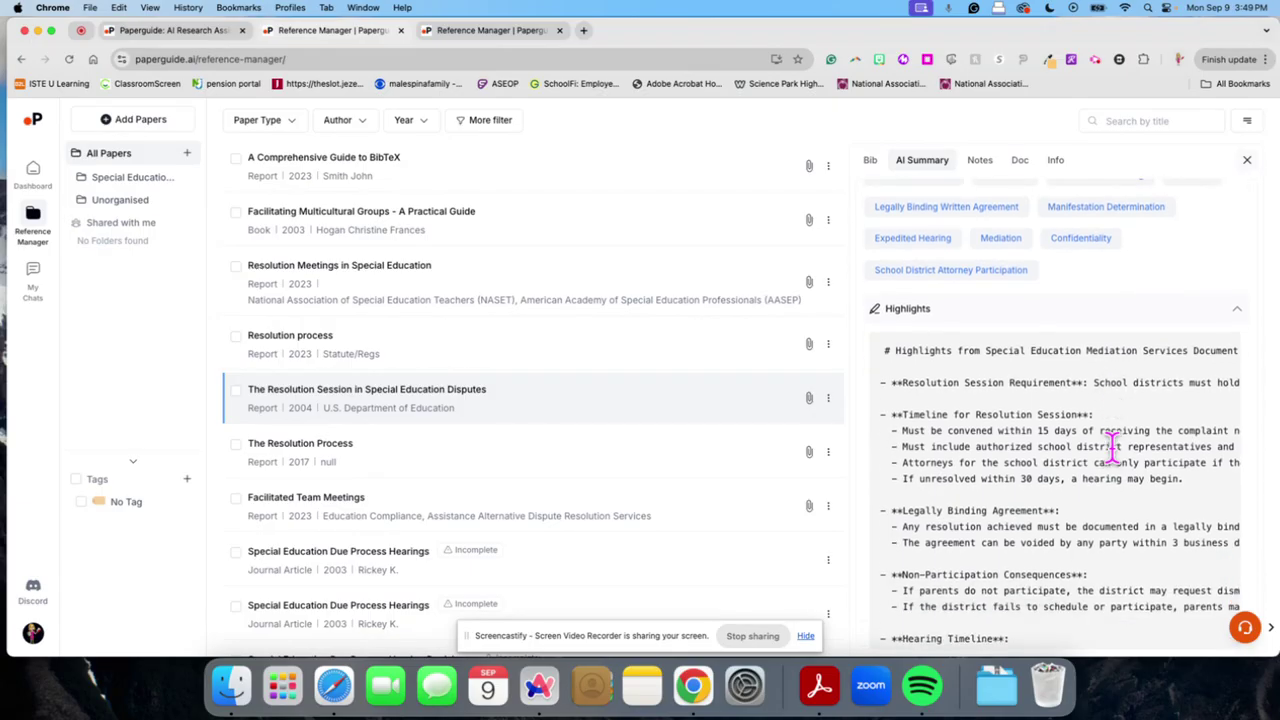
scroll(1112, 450, down, 10)
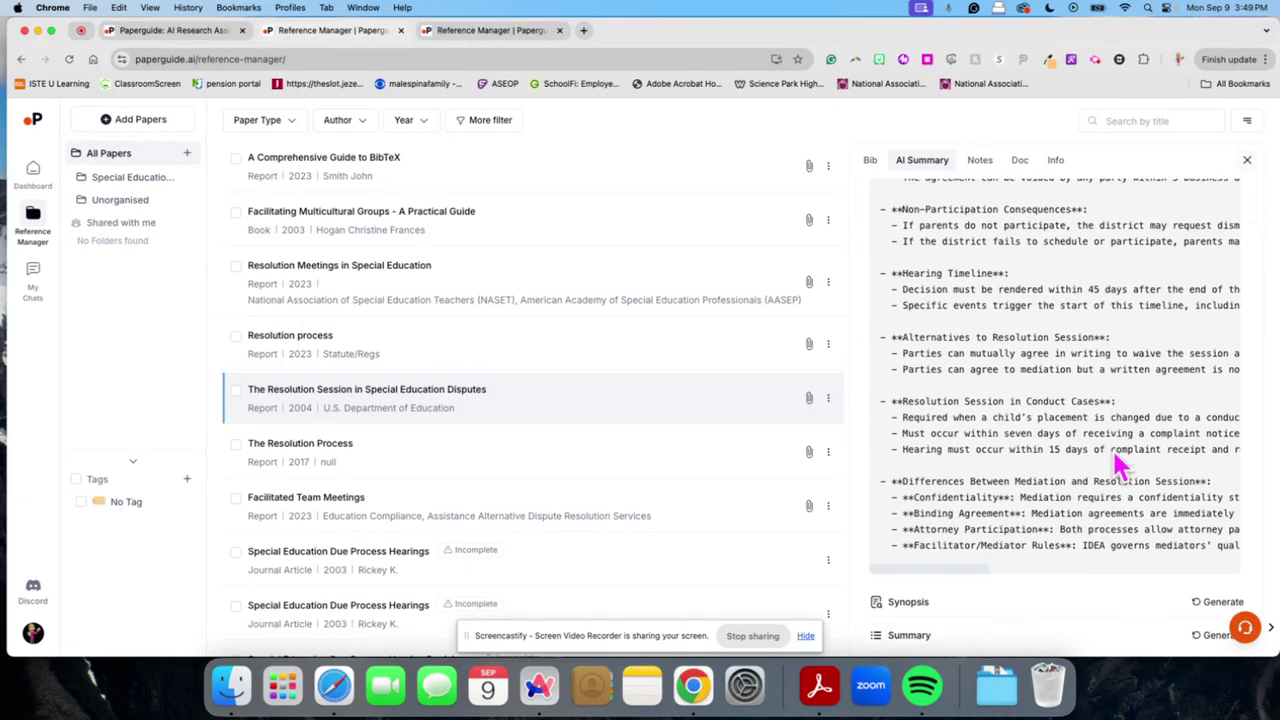
drag(970, 573, 922, 565)
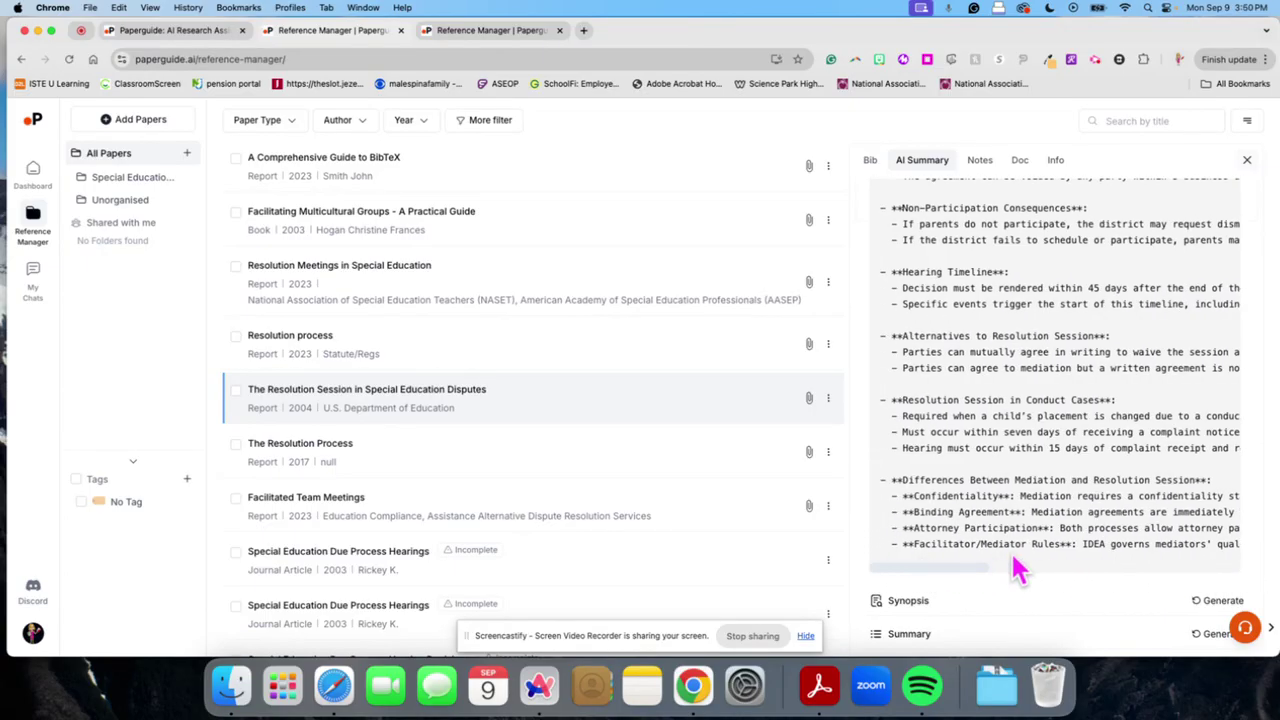
scroll(1015, 548, down, 2)
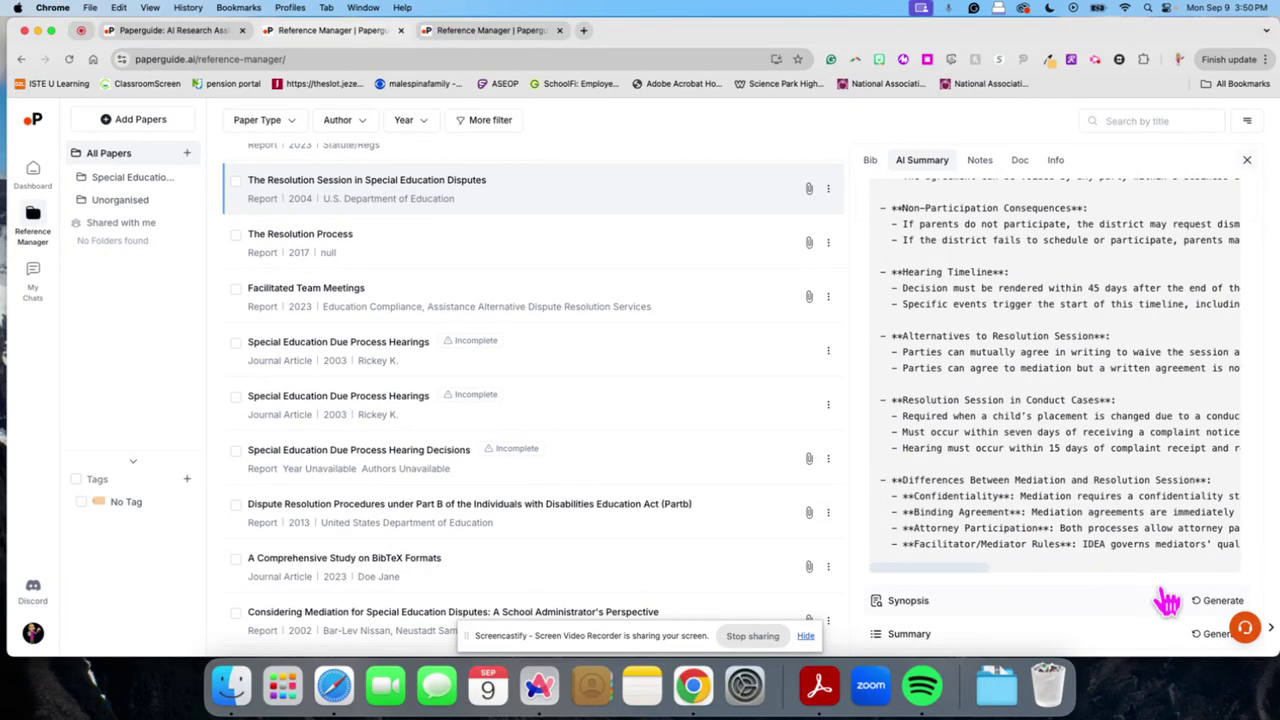
click(1215, 602)
scroll(1120, 530, down, 5)
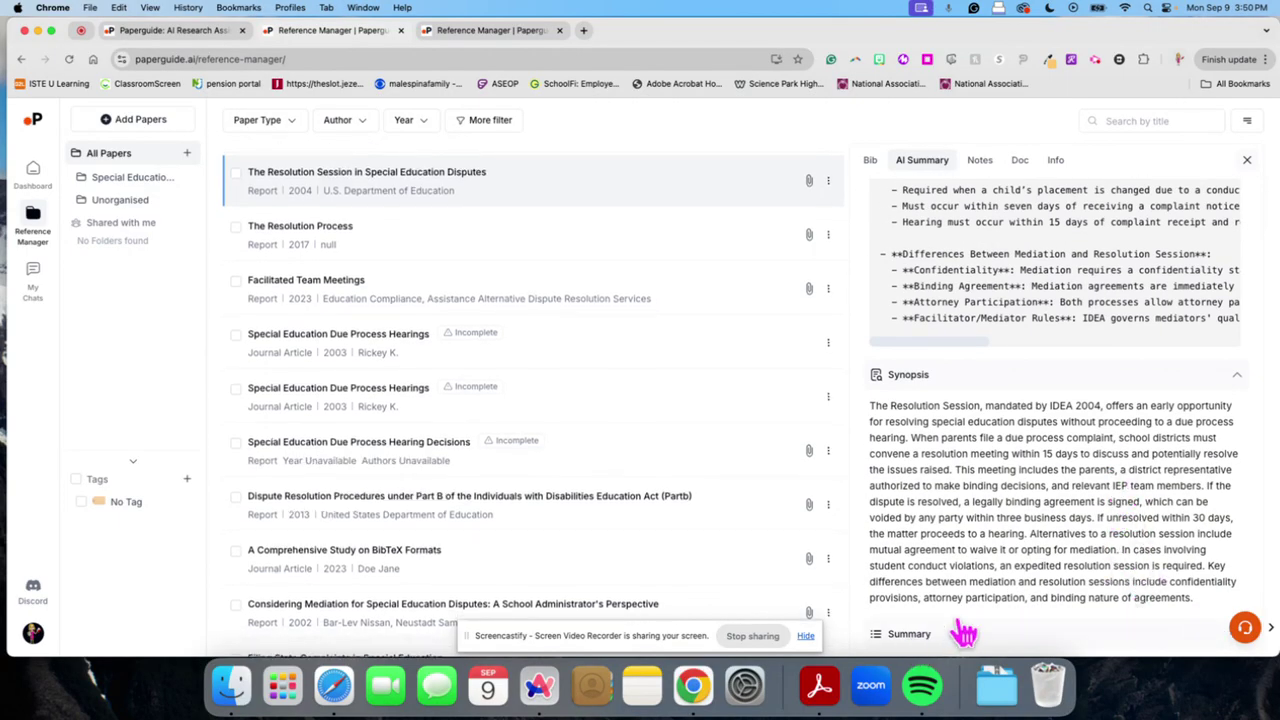
scroll(1057, 537, down, 1)
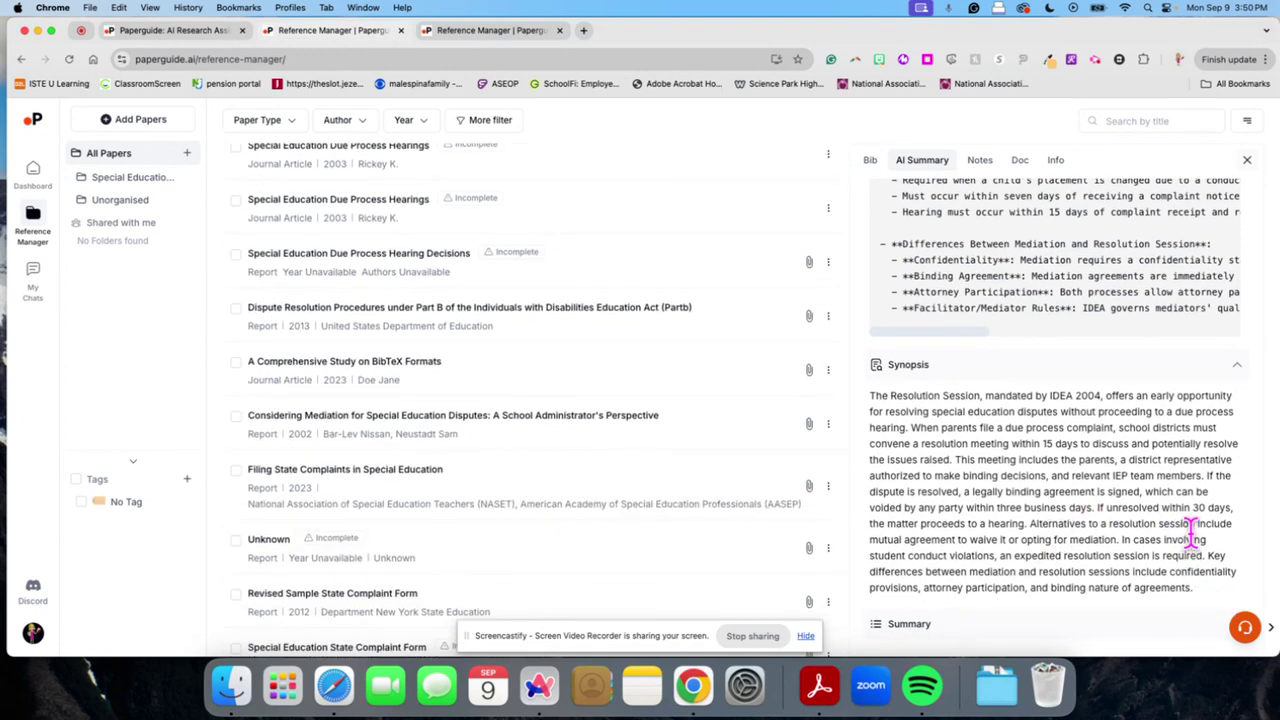
scroll(986, 631, up, 1)
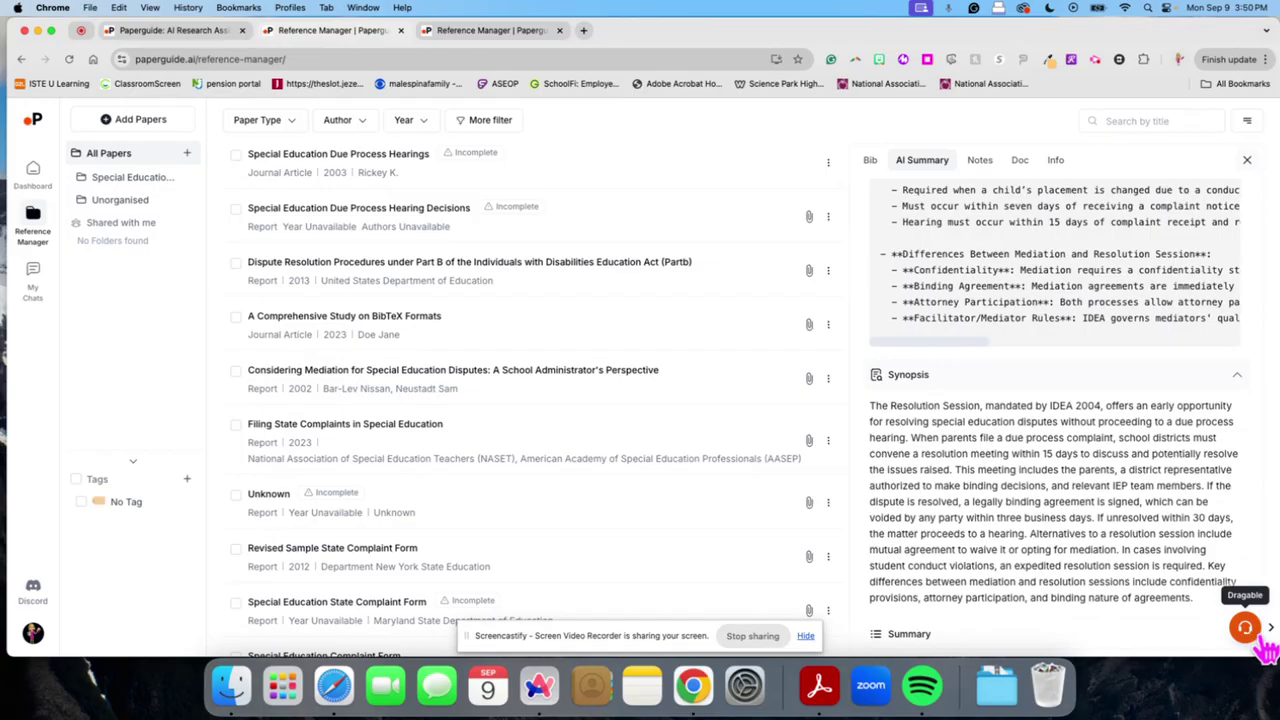
Generate the paper's AI Summary and read it from the Introduction through Key Sections to the Conclusion
scroll(1204, 643, down, 1)
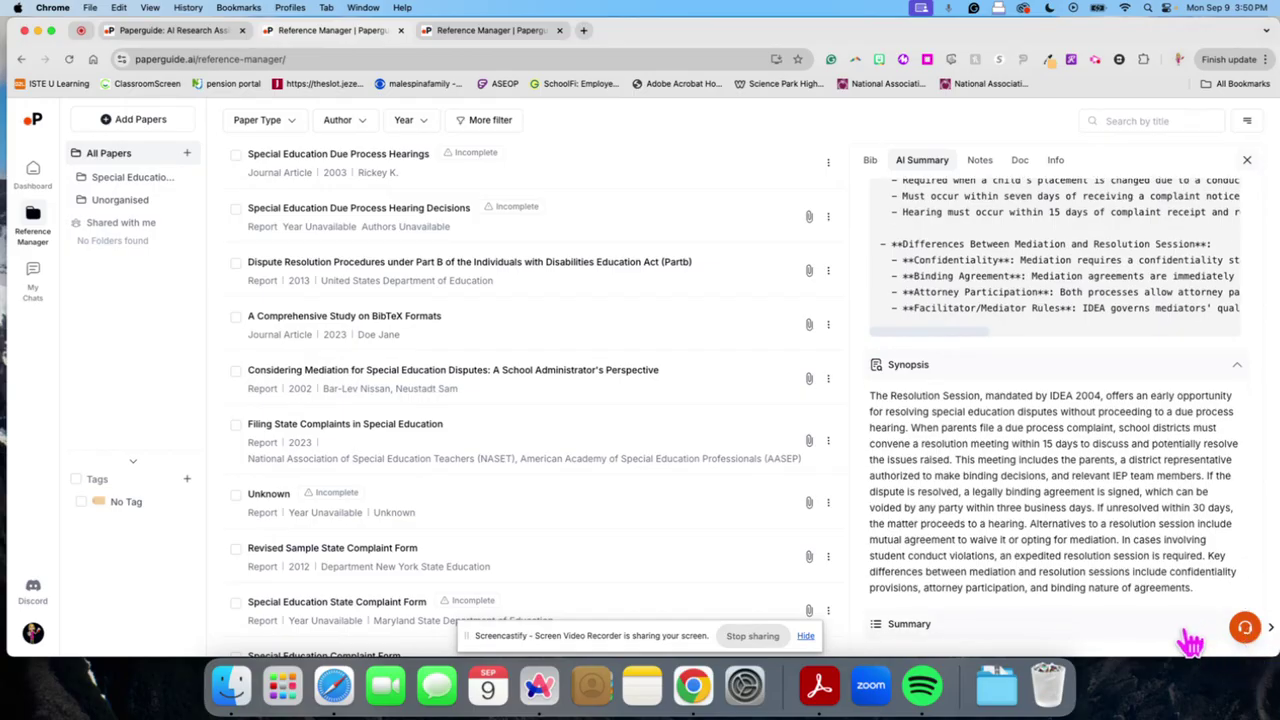
scroll(1186, 632, down, 3)
scroll(1188, 575, down, 8)
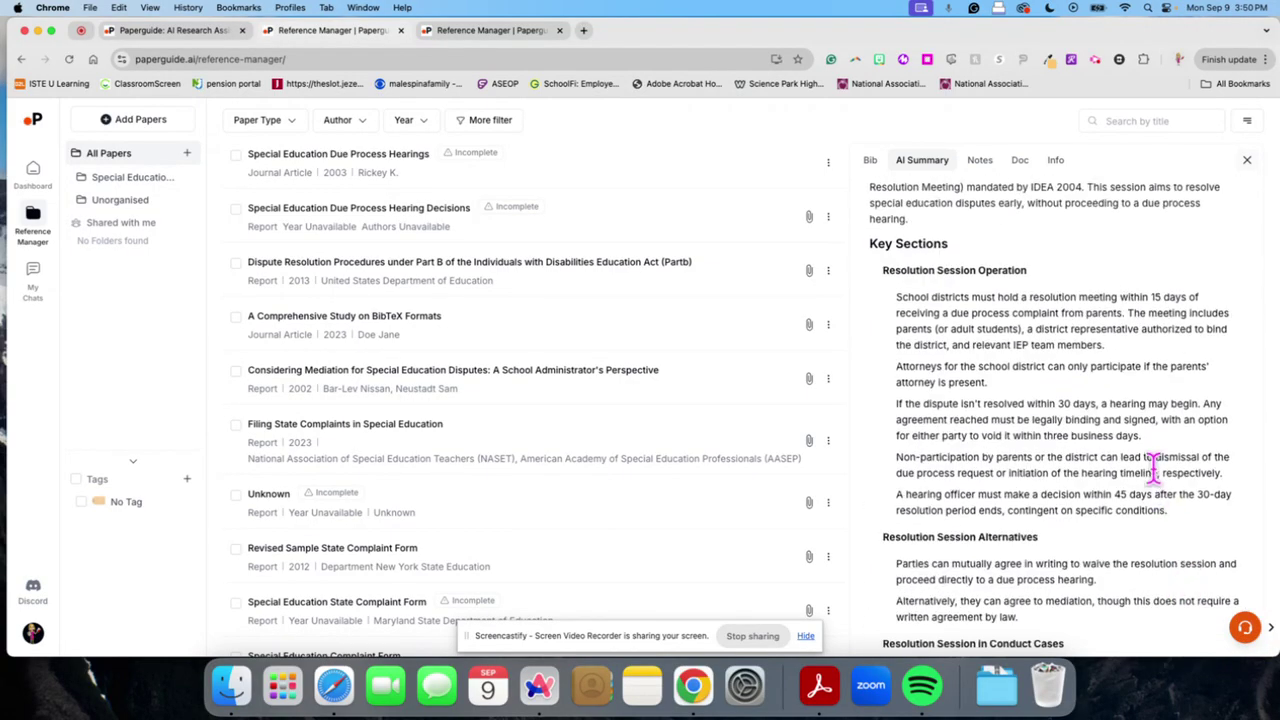
scroll(1156, 462, up, 5)
scroll(1156, 456, down, 3)
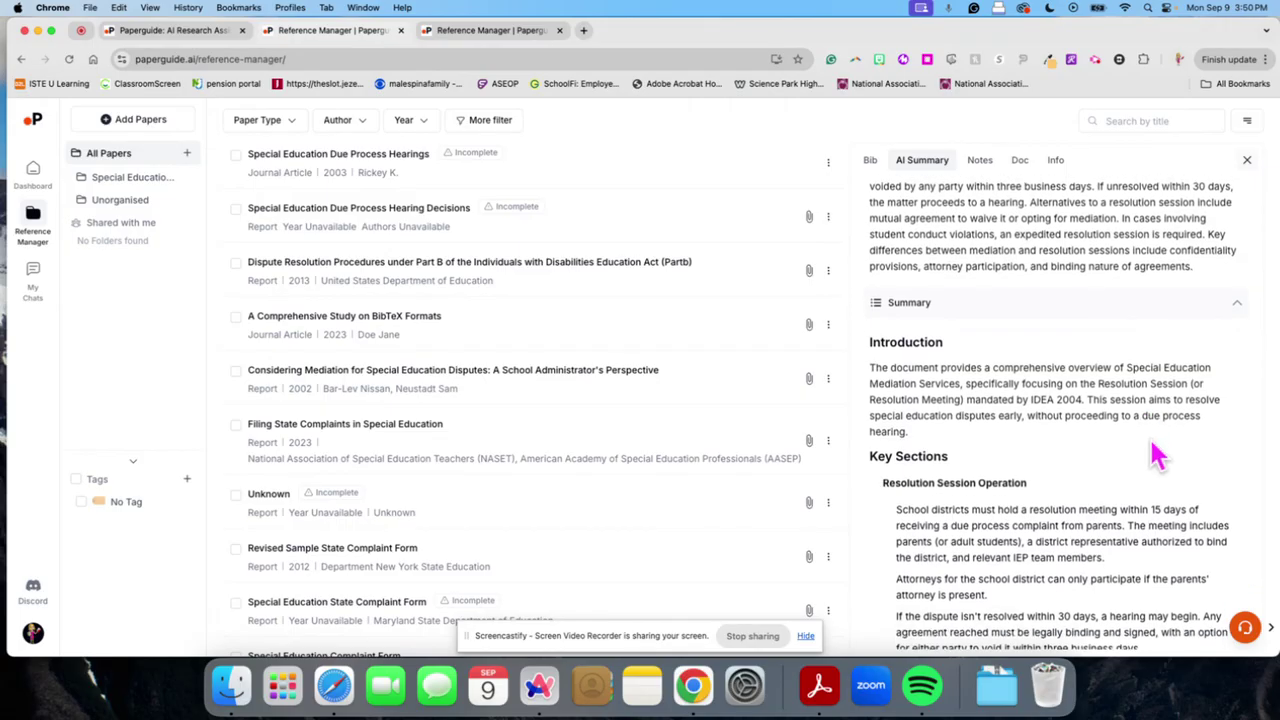
scroll(1152, 448, down, 3)
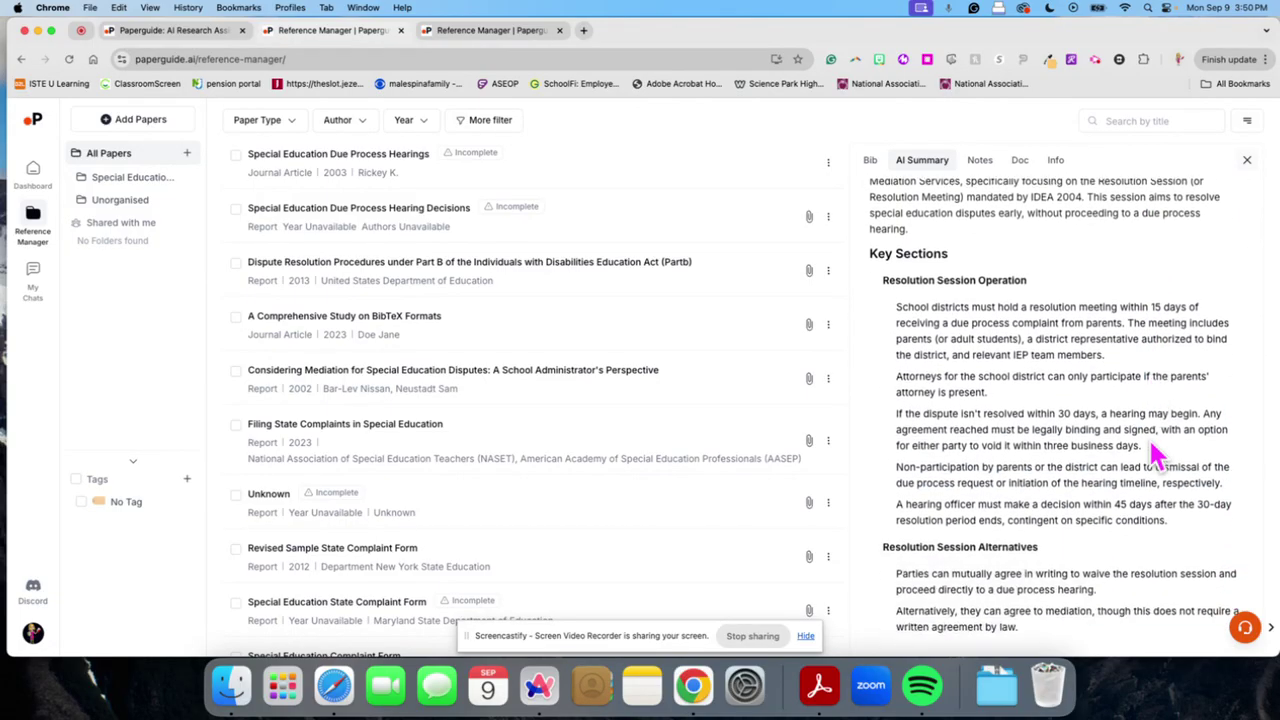
scroll(1155, 455, down, 2)
scroll(1155, 455, down, 2)
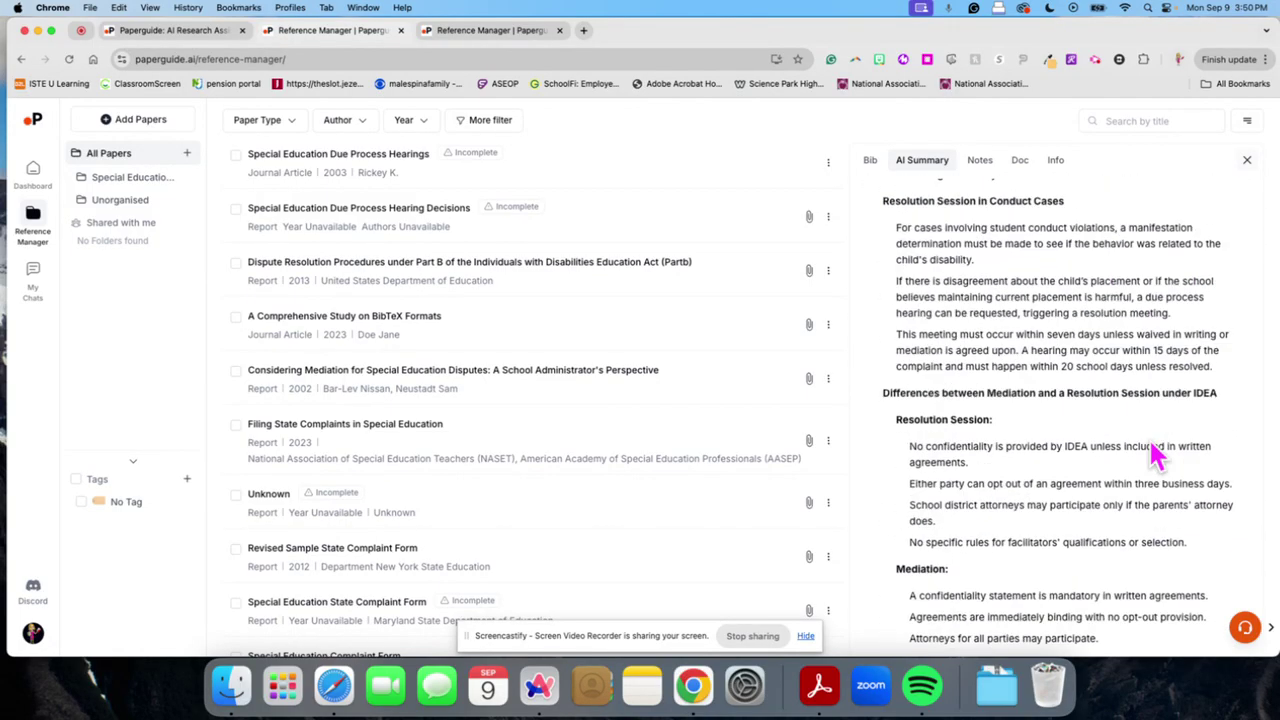
scroll(1157, 455, down, 4)
scroll(1150, 440, up, 10)
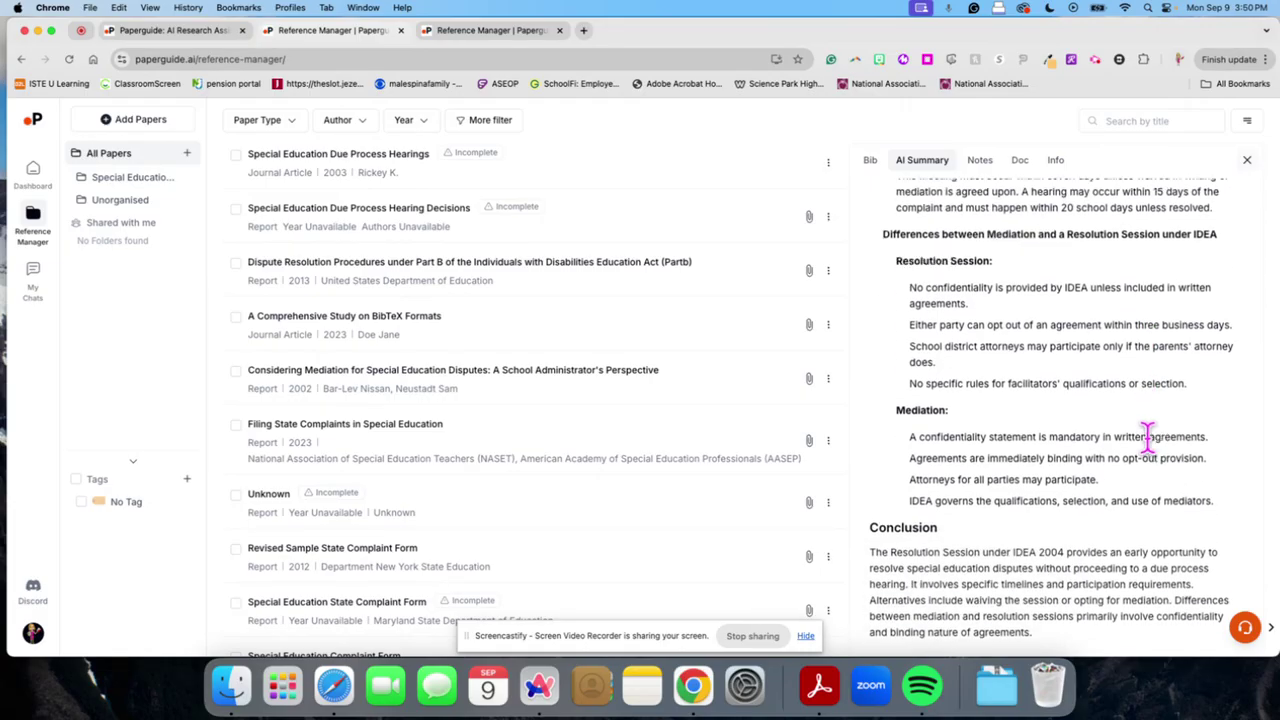
scroll(1150, 452, up, 10)
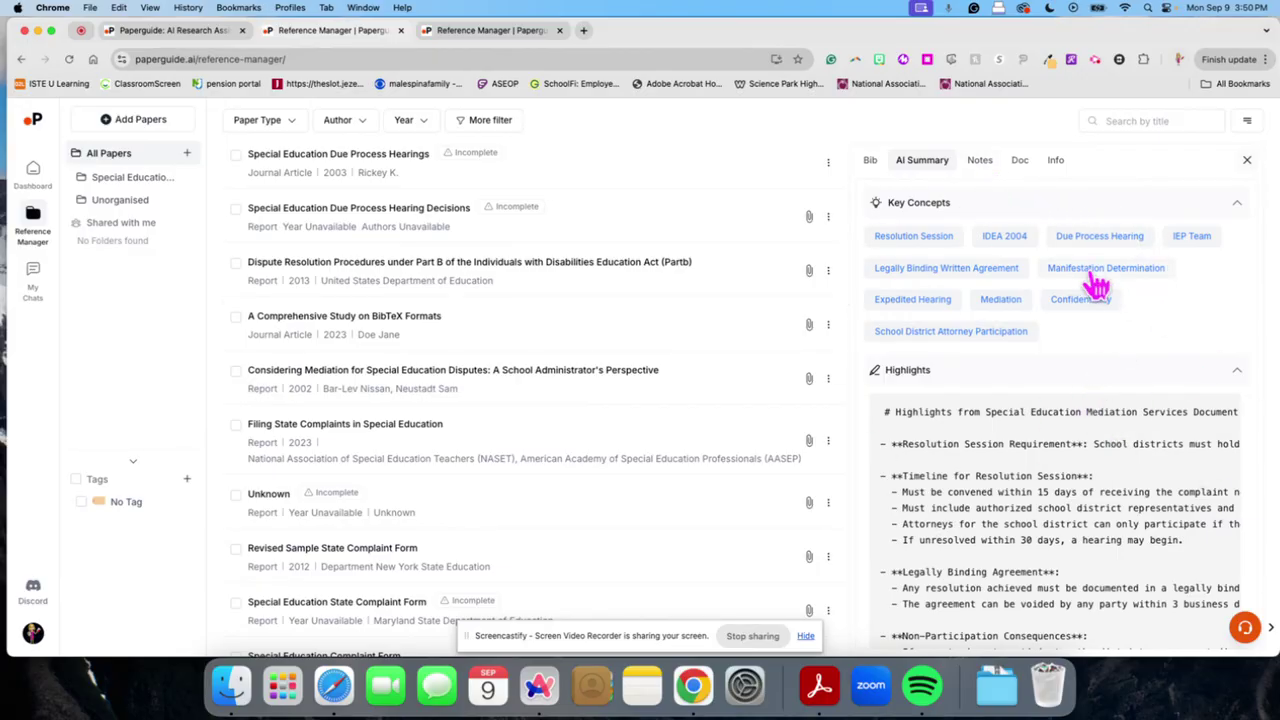
Open the paper's PDF for annotation from its notes and highlight the first two lines of the opening paragraph
click(983, 168)
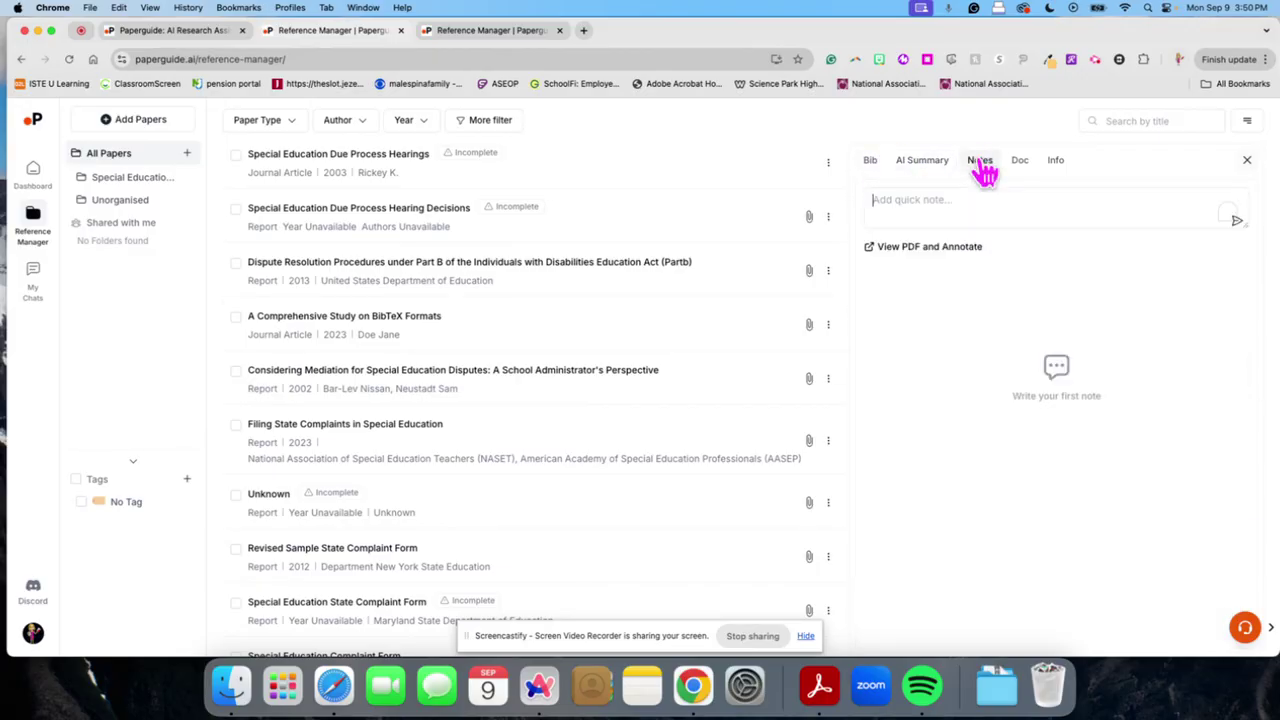
click(915, 250)
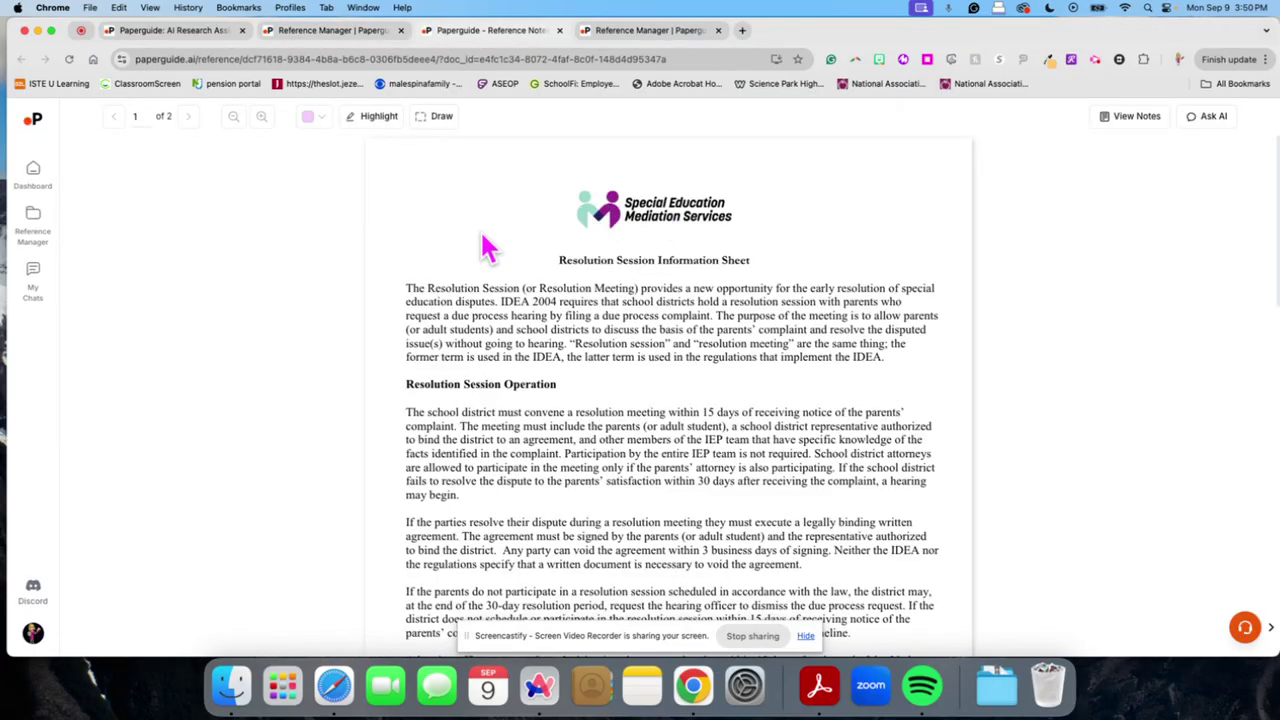
click(378, 120)
mouse_move(405, 287)
mouse_down()
mouse_move(890, 291)
mouse_move(920, 315)
mouse_move(893, 292)
mouse_move(904, 296)
mouse_up()
Attach the note "Testing" to the highlighted opening lines
click(868, 303)
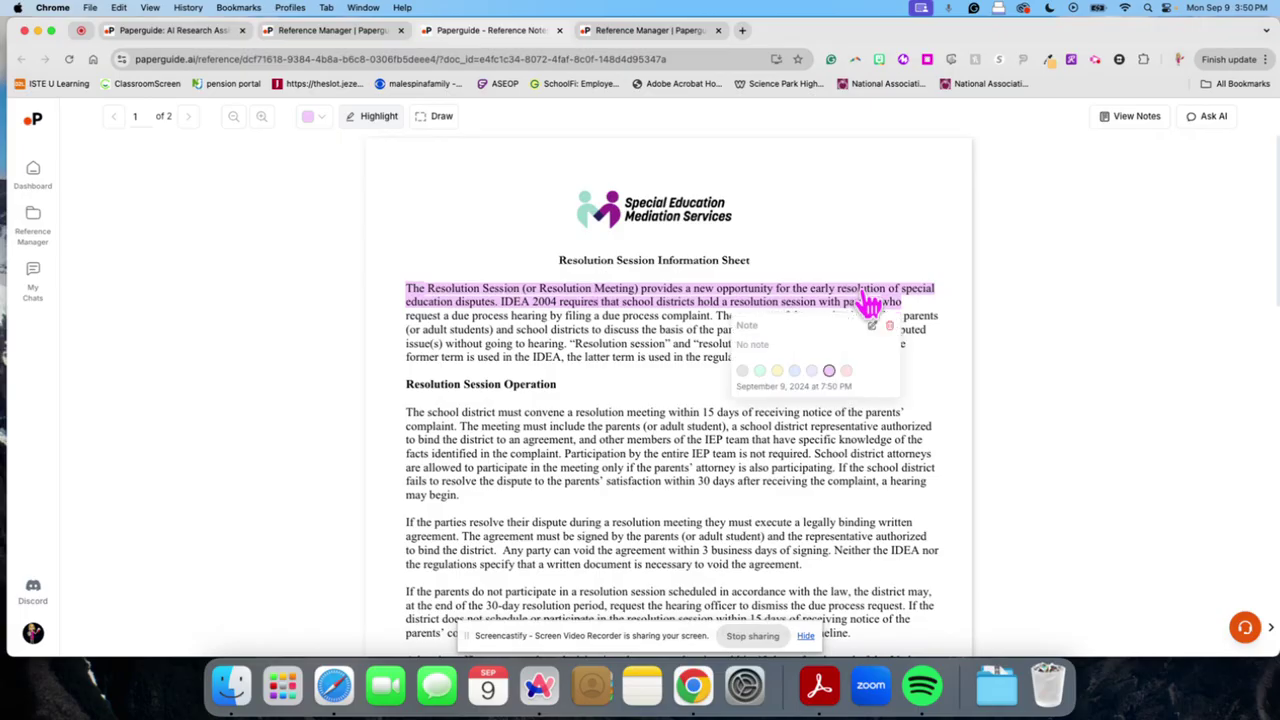
click(775, 352)
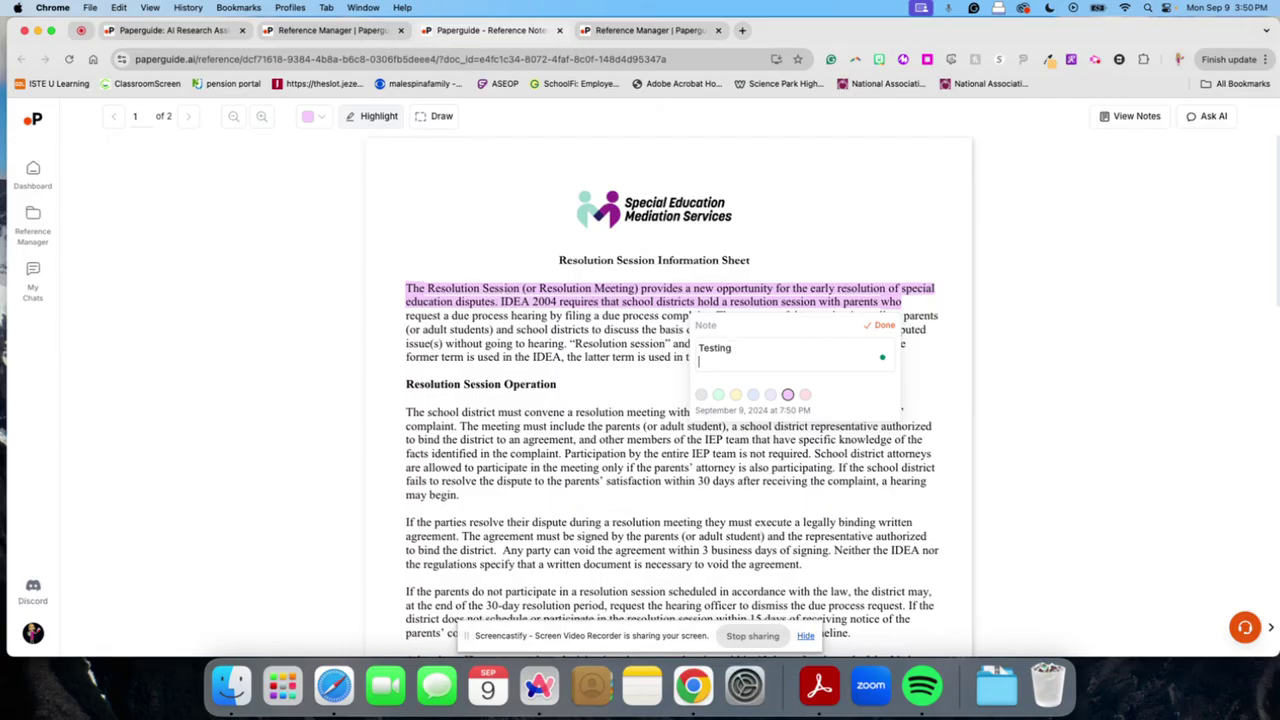
click(885, 340)
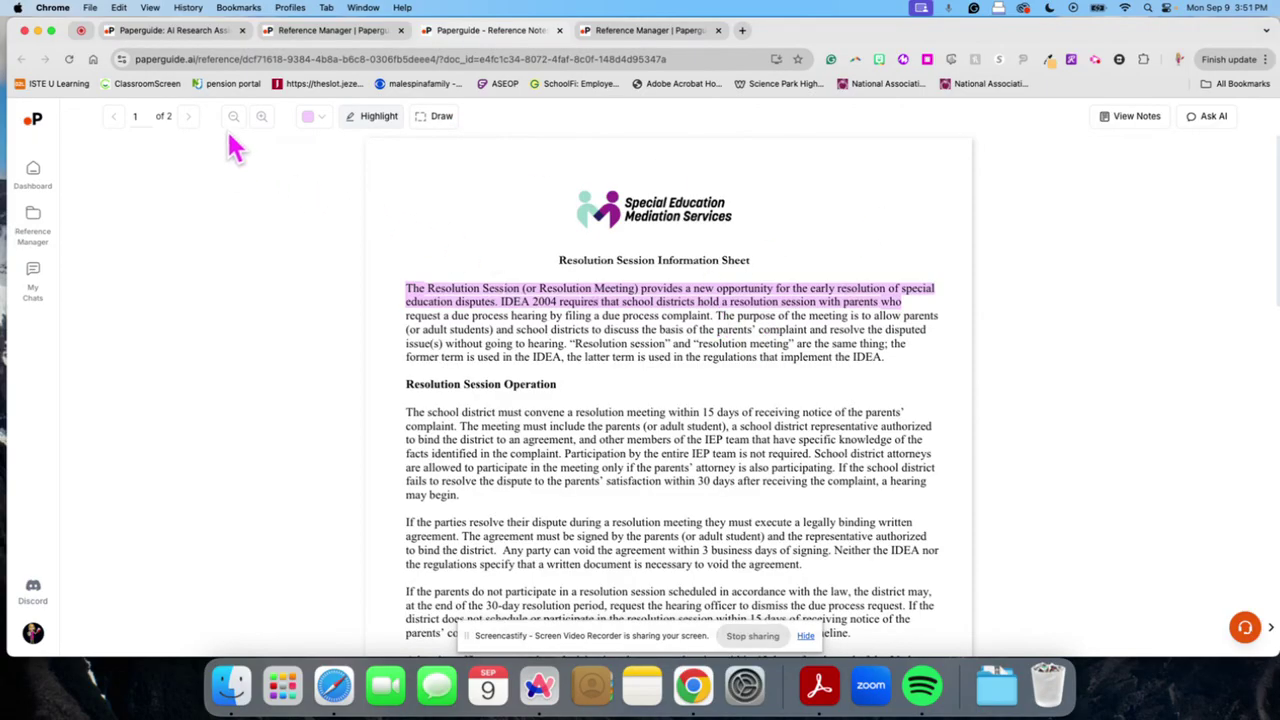
Return to the Reference Manager through the dashboard and search papers online for "due process hearings in special education"
click(33, 172)
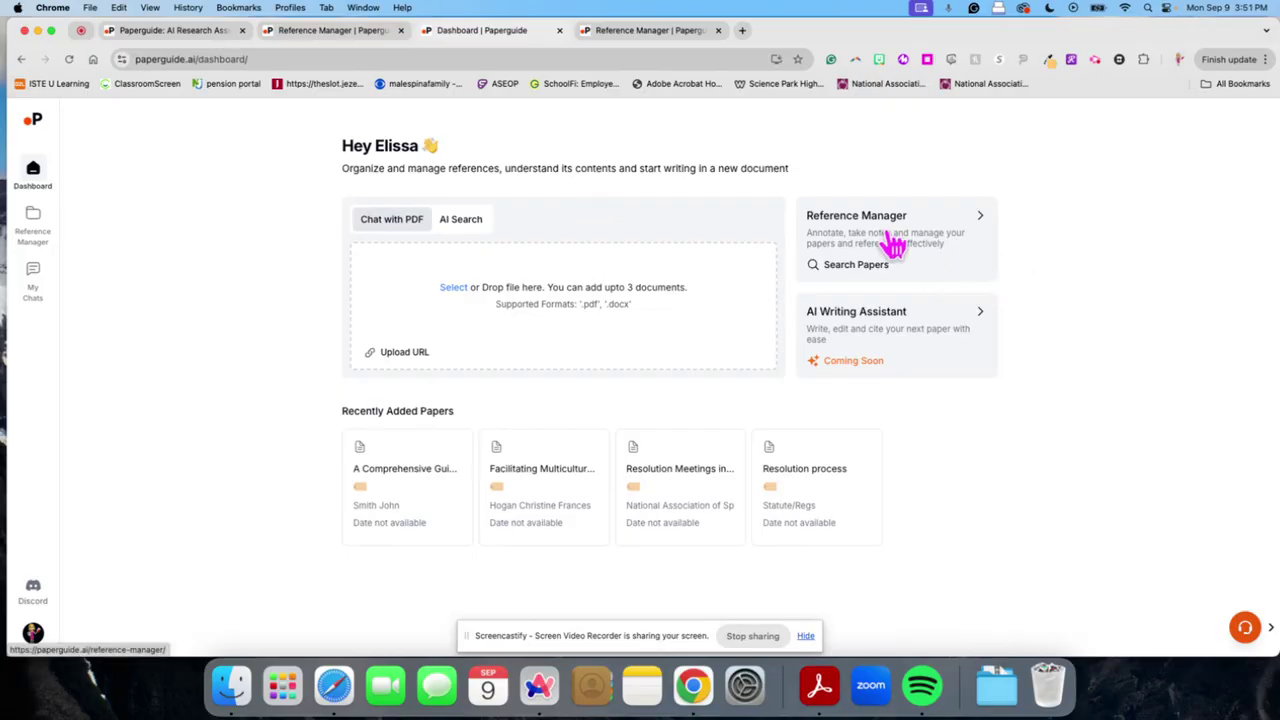
click(891, 251)
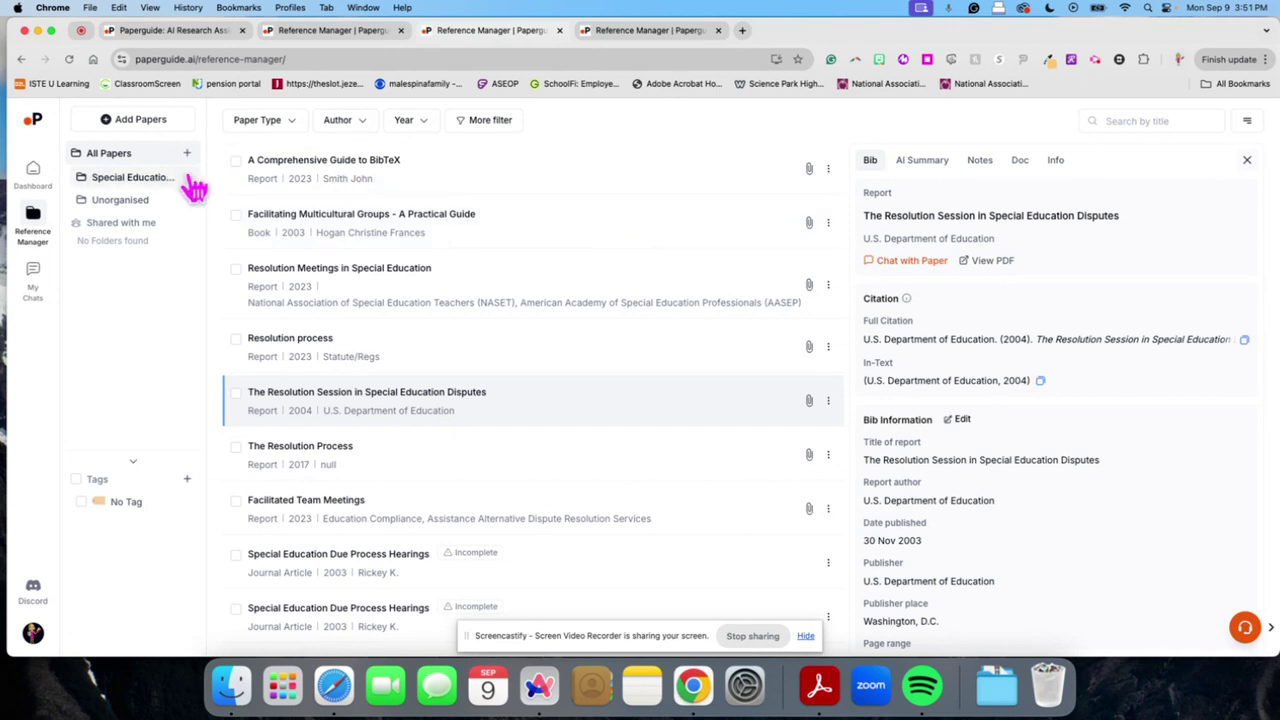
click(140, 120)
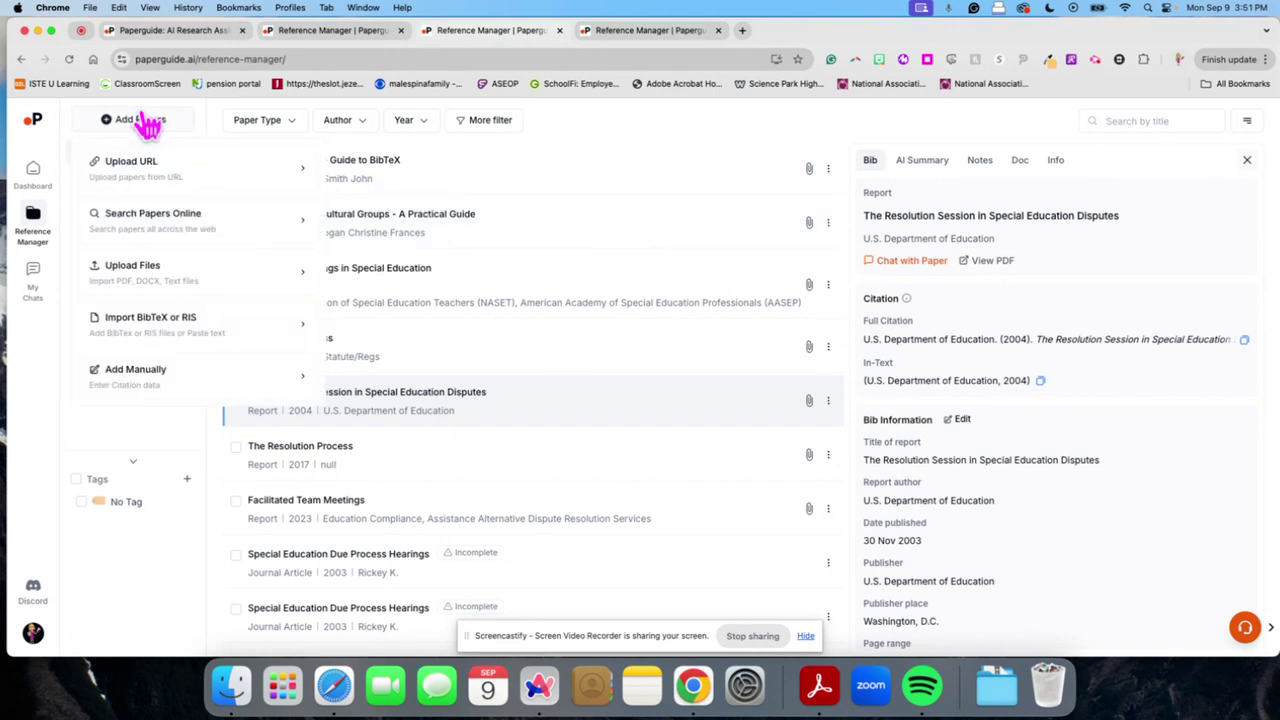
click(245, 230)
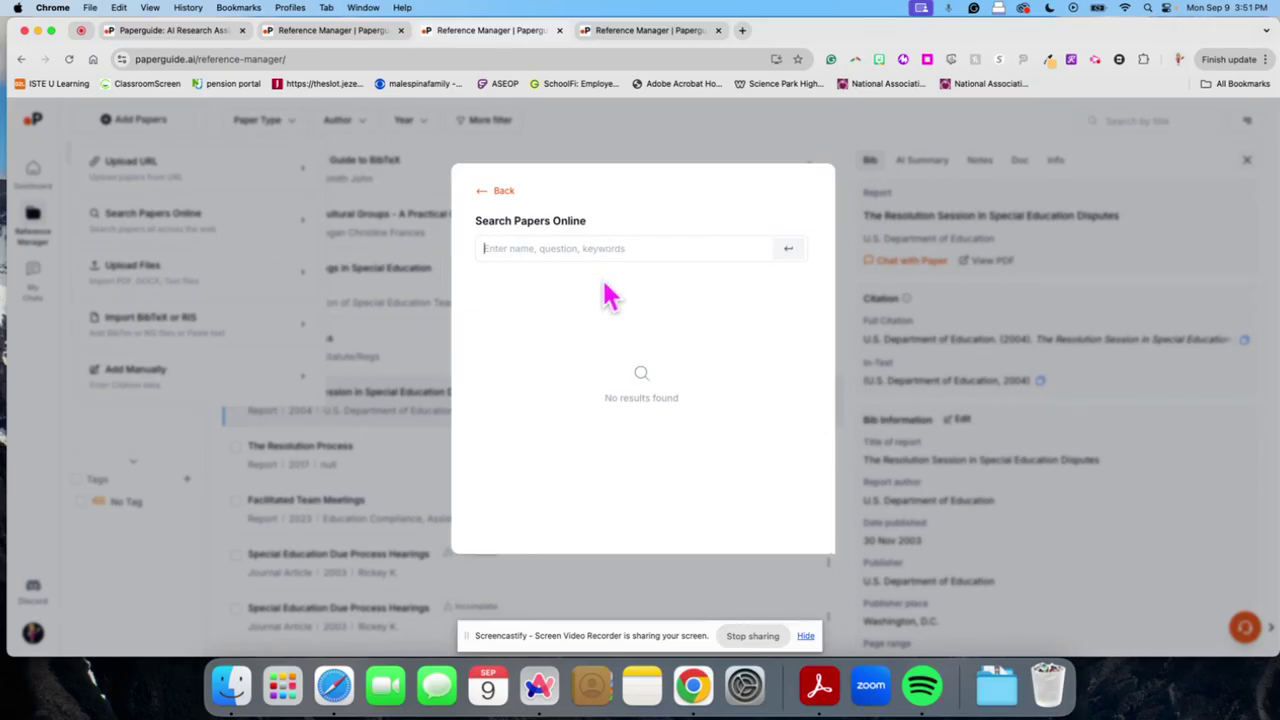
text(due process hearings in special)
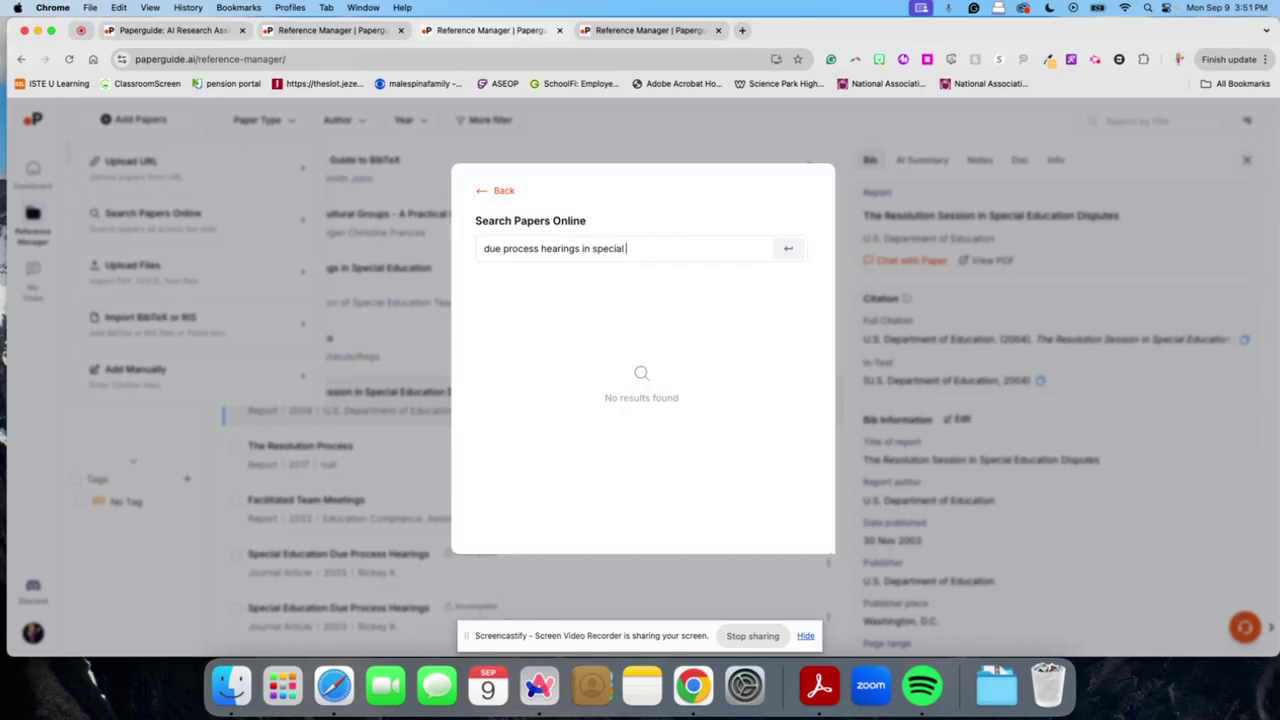
text(n)
key(Return)
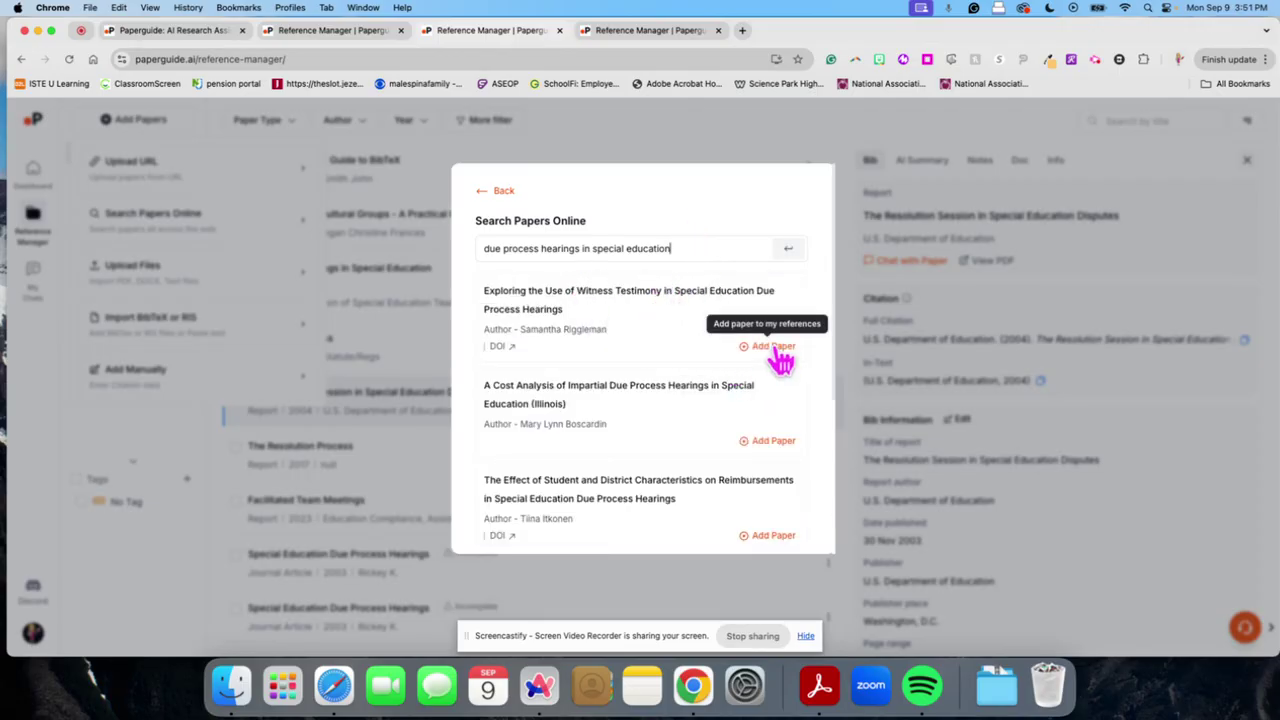
Add The Effect of Student and District Characteristics on Reimbursements in Special Education Due Process Hearings to the references and leave the online search
scroll(780, 425, down, 5)
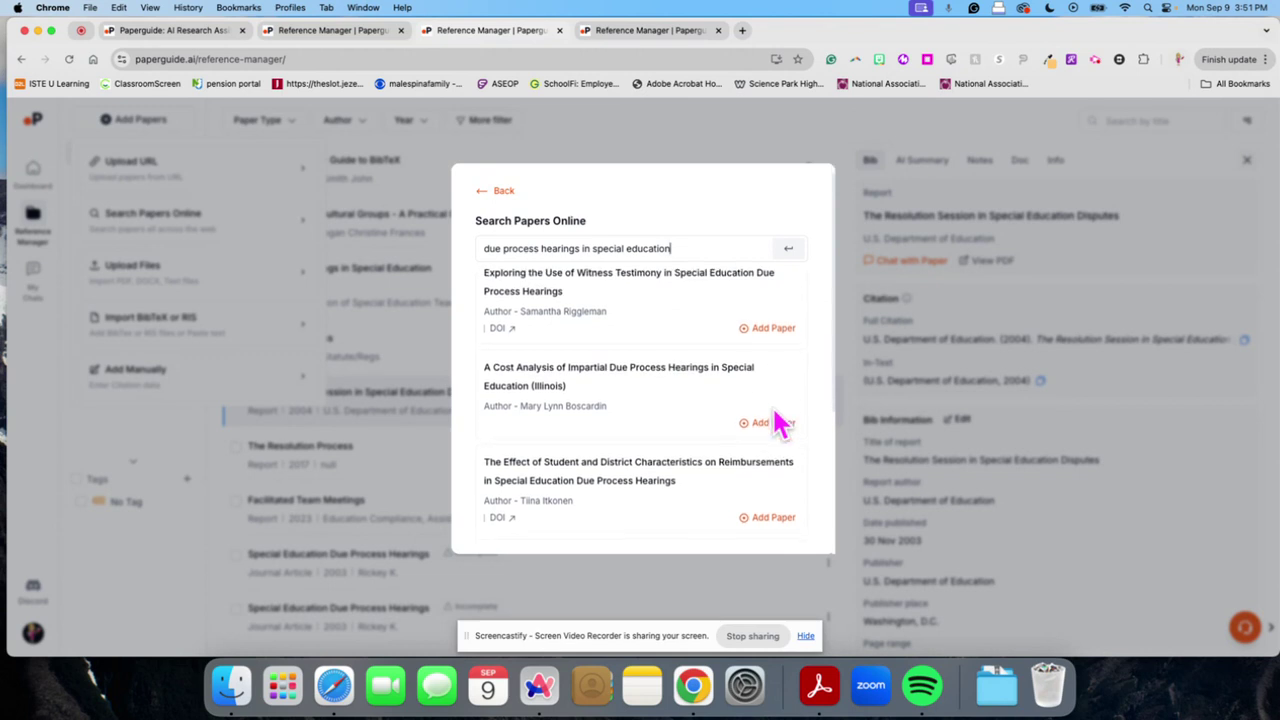
scroll(780, 425, down, 3)
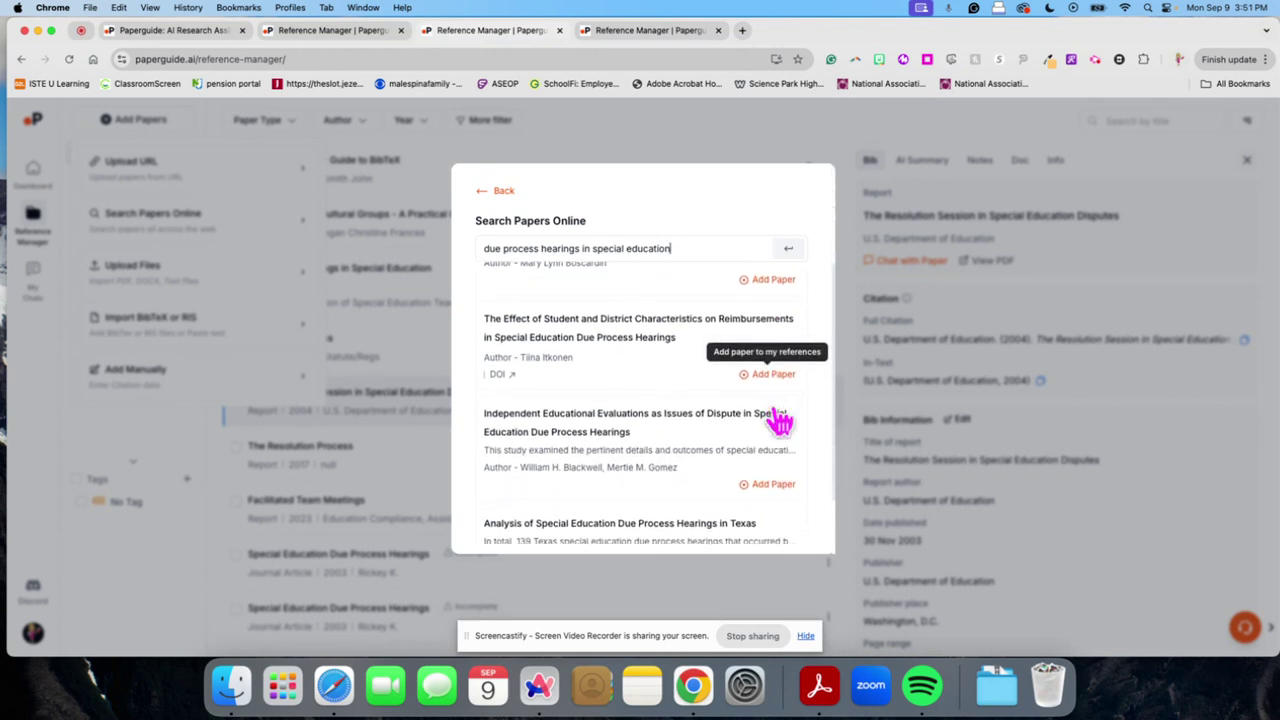
scroll(770, 352, up, 4)
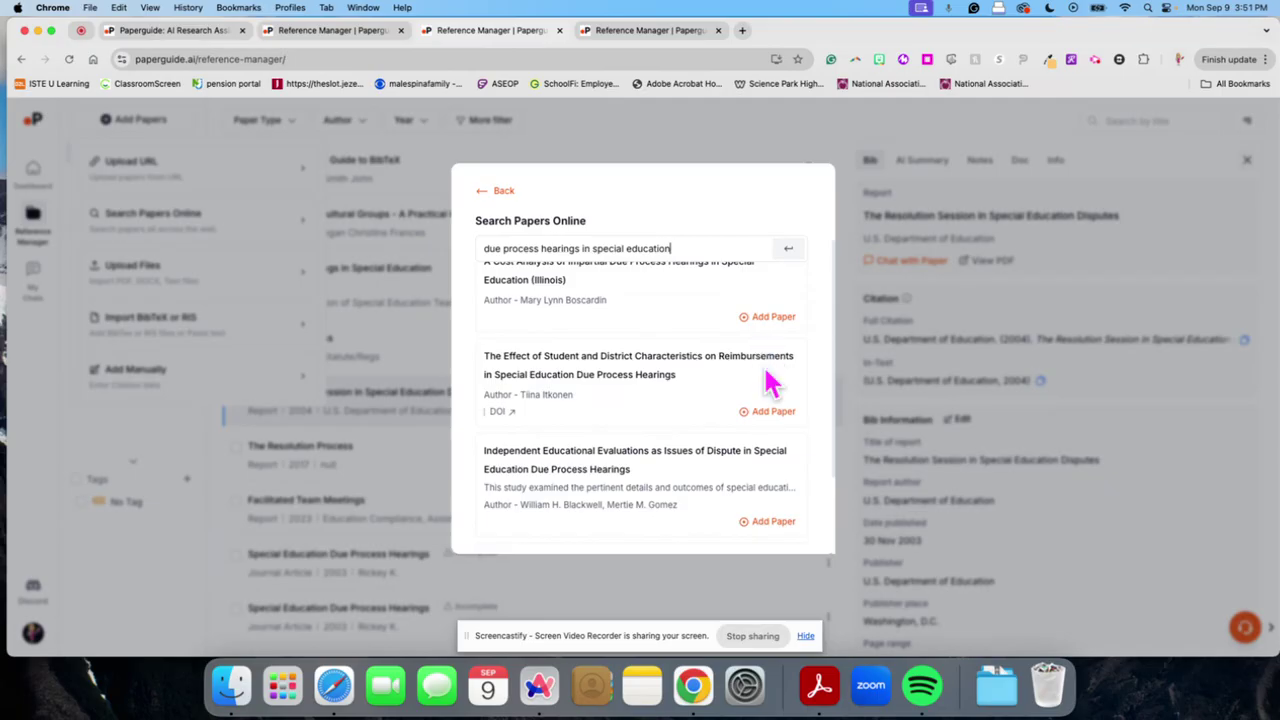
click(771, 411)
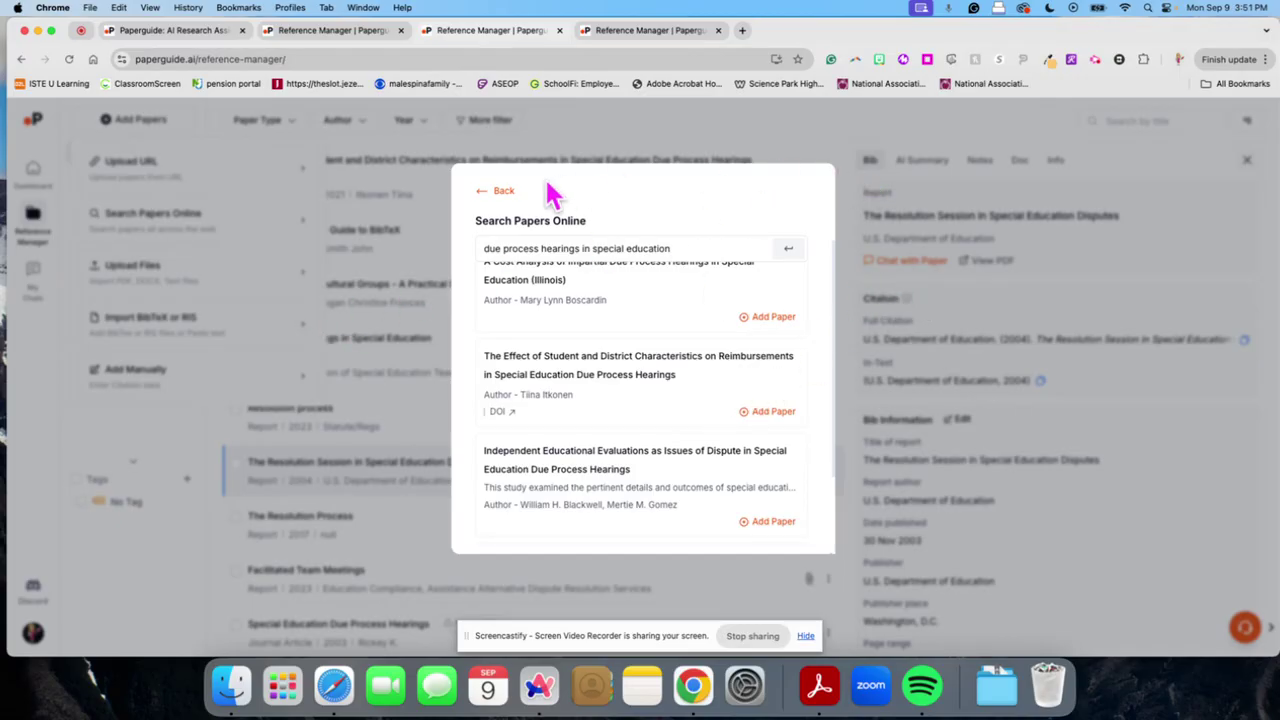
click(504, 193)
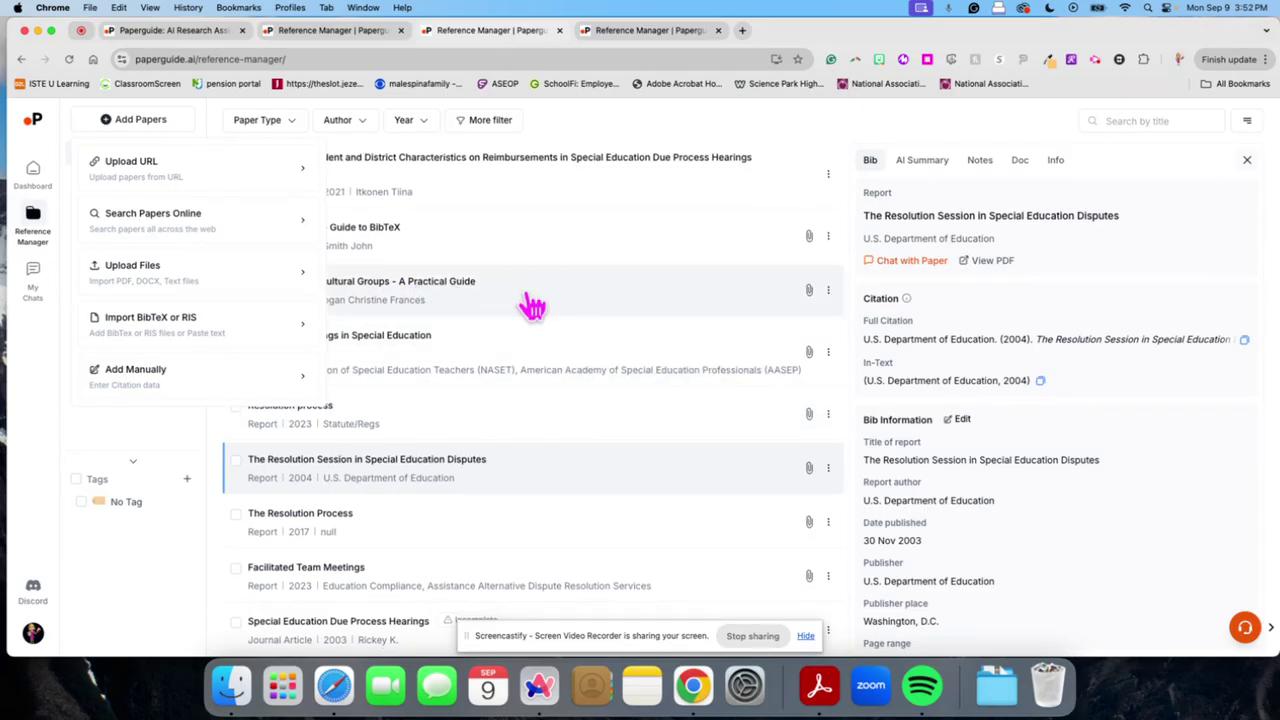
scroll(543, 306, down, 1)
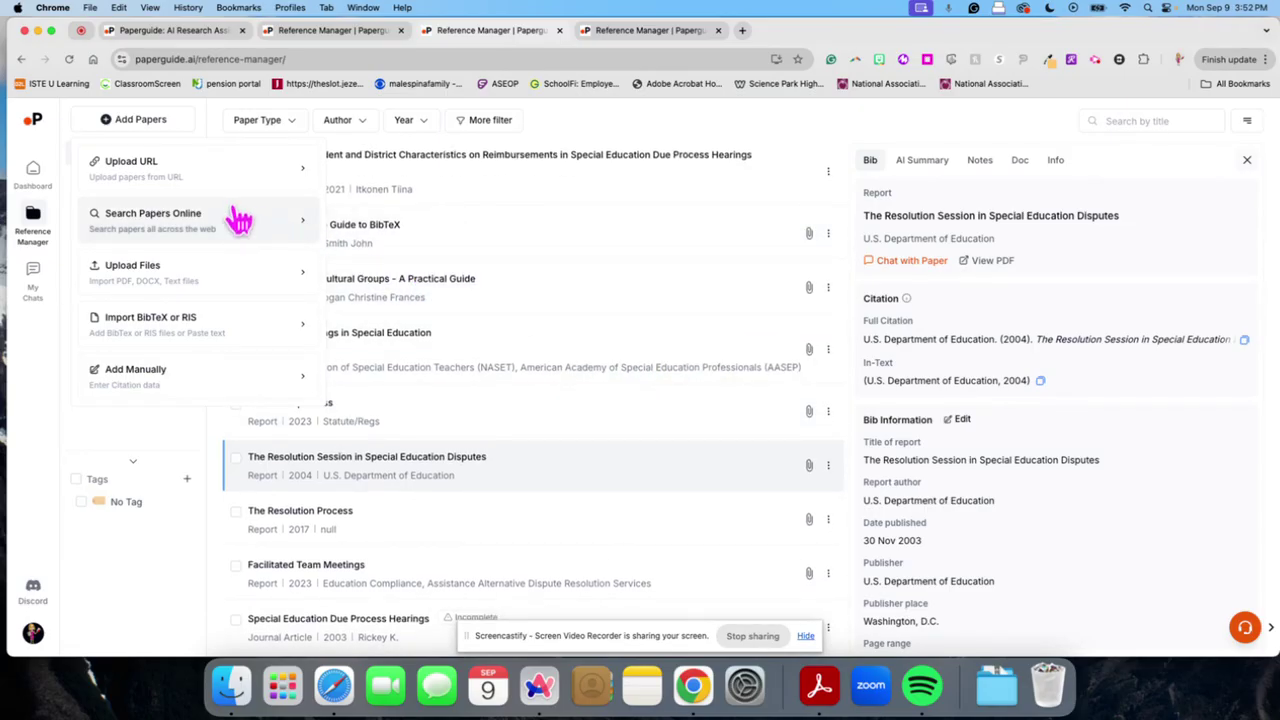
Start a file upload to the references and browse the Downloads folder, switching its files to the list view
click(210, 287)
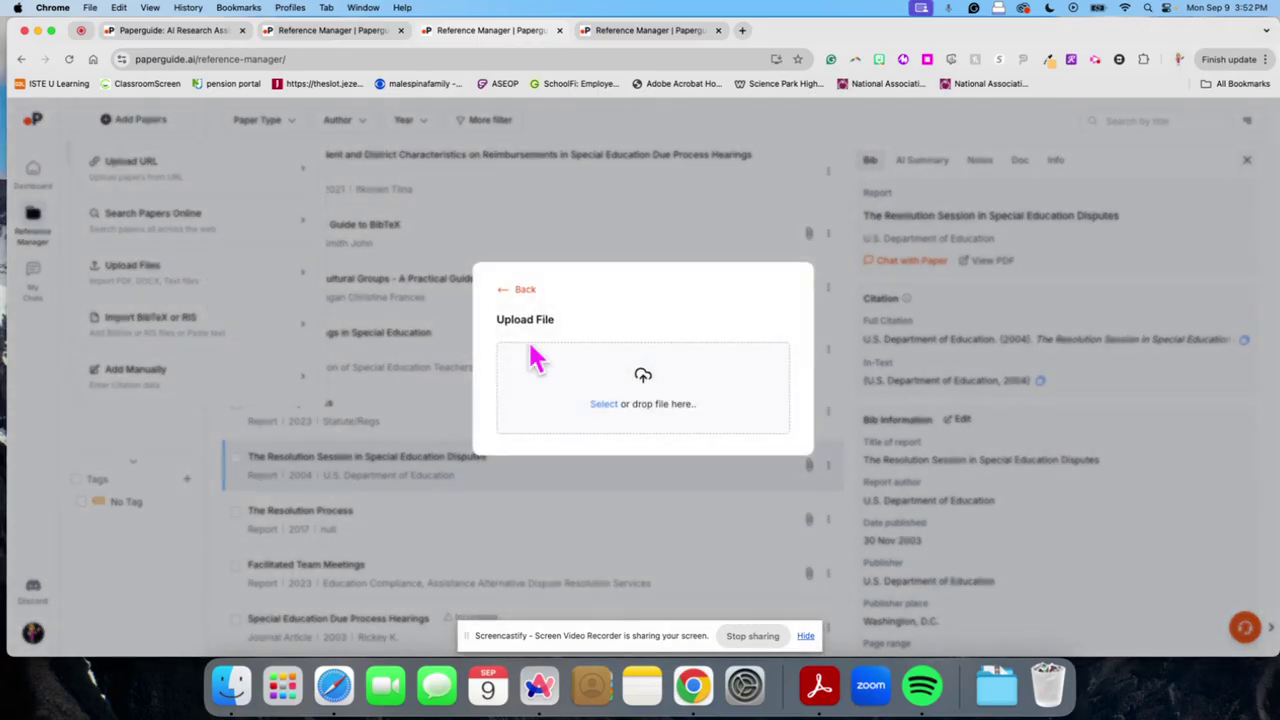
click(612, 408)
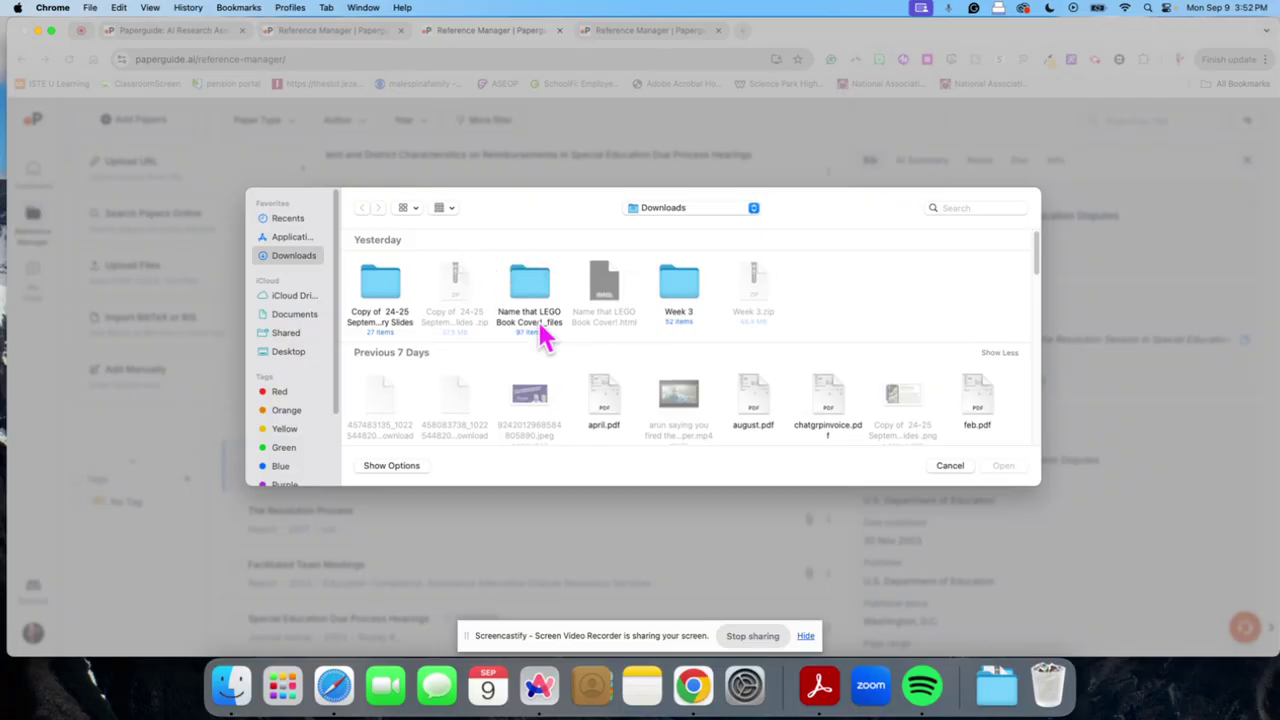
scroll(625, 348, down, 3)
scroll(637, 355, down, 10)
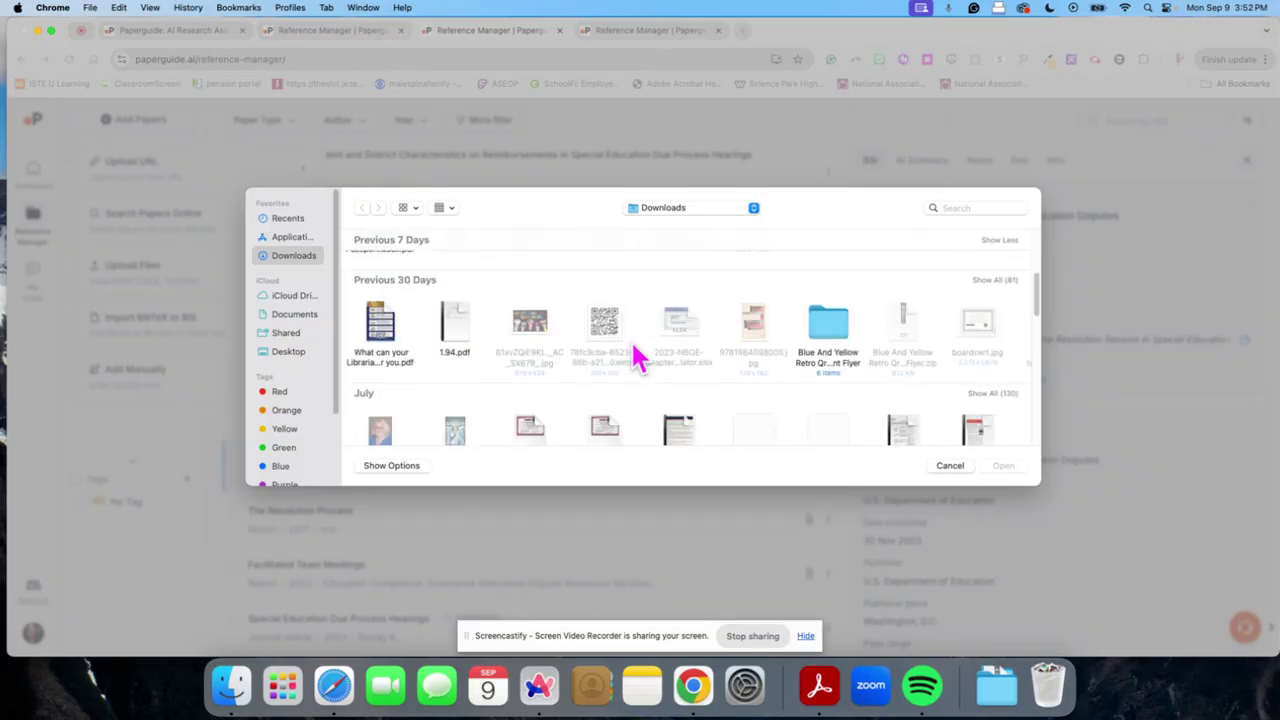
scroll(640, 355, down, 10)
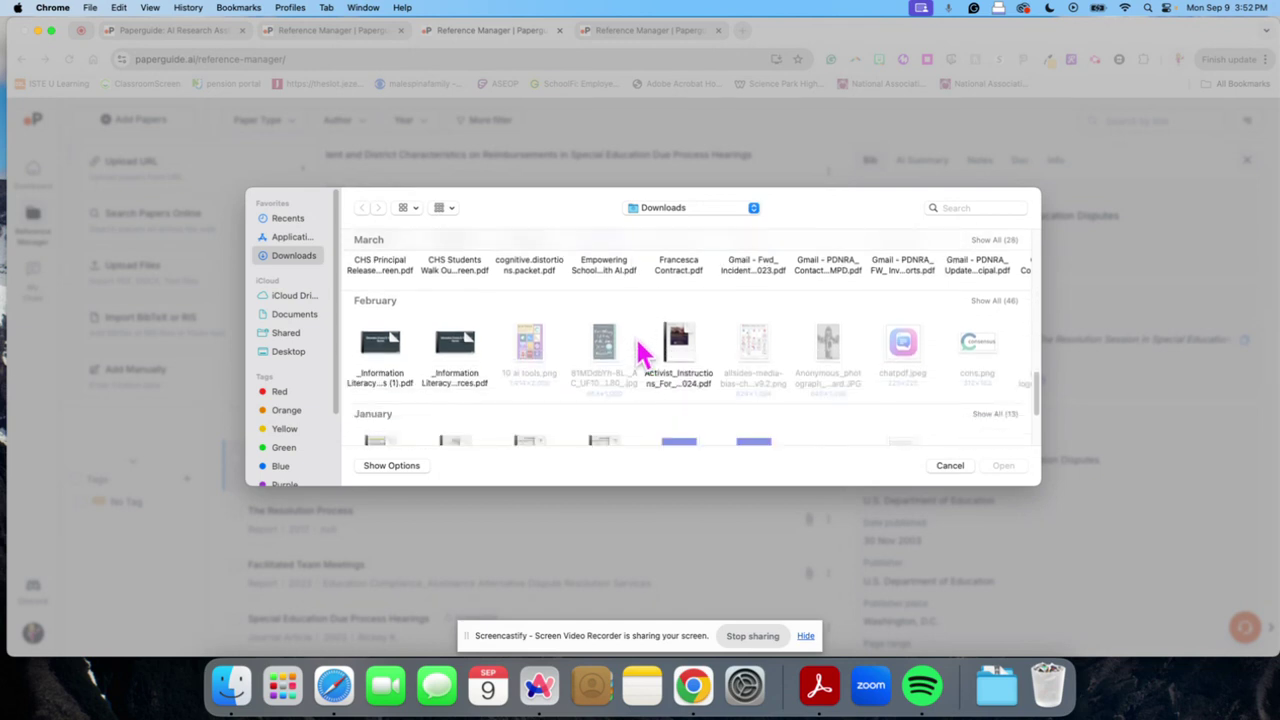
scroll(640, 352, down, 5)
scroll(643, 350, up, 5)
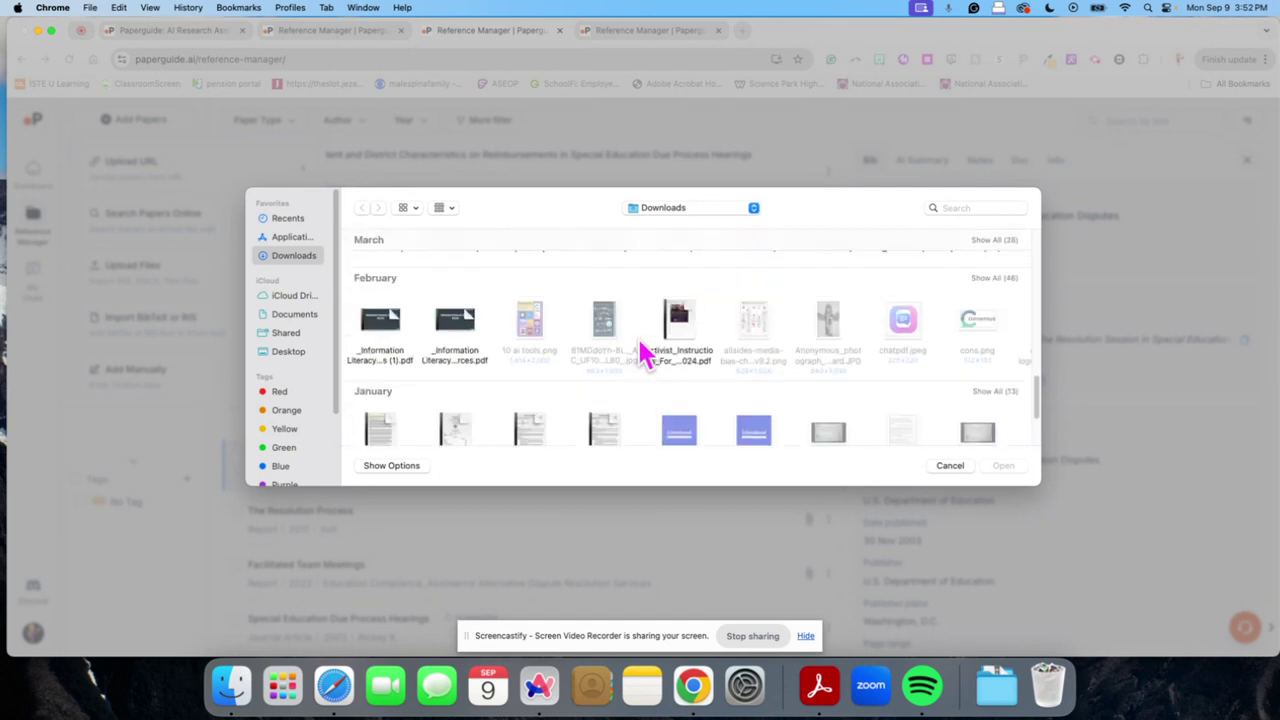
scroll(645, 355, up, 8)
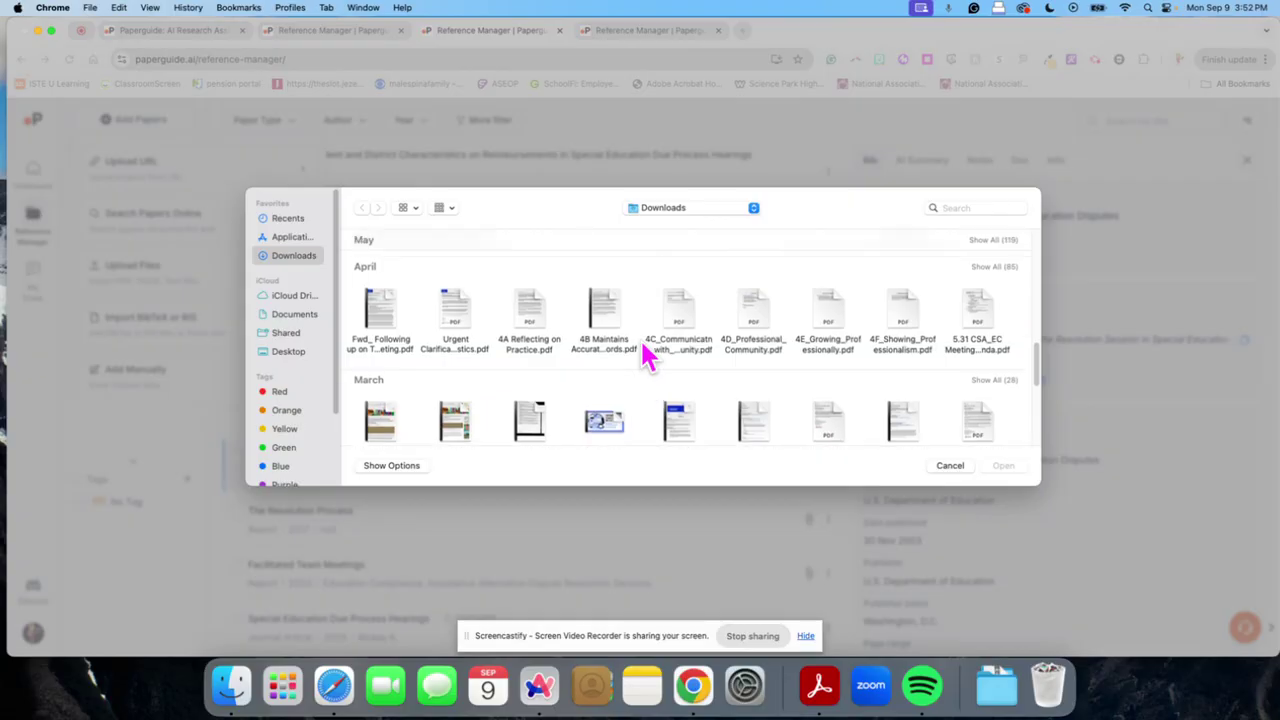
scroll(648, 355, up, 3)
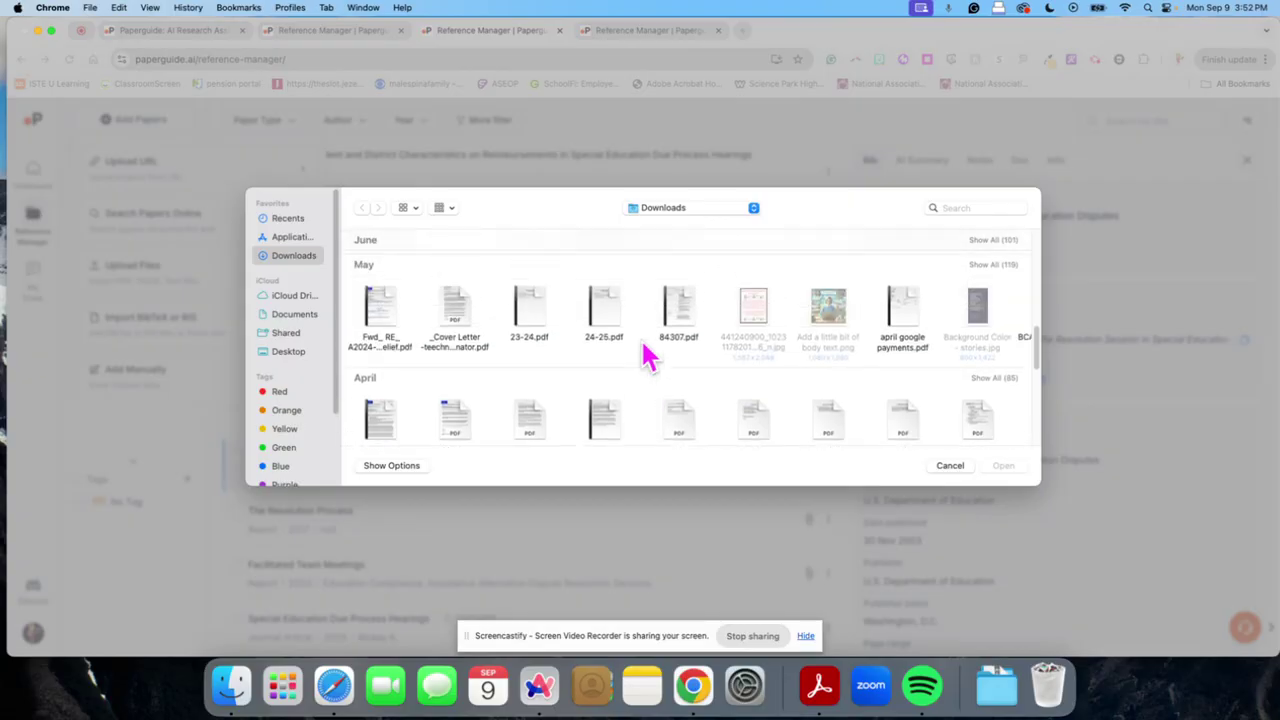
scroll(648, 352, up, 2)
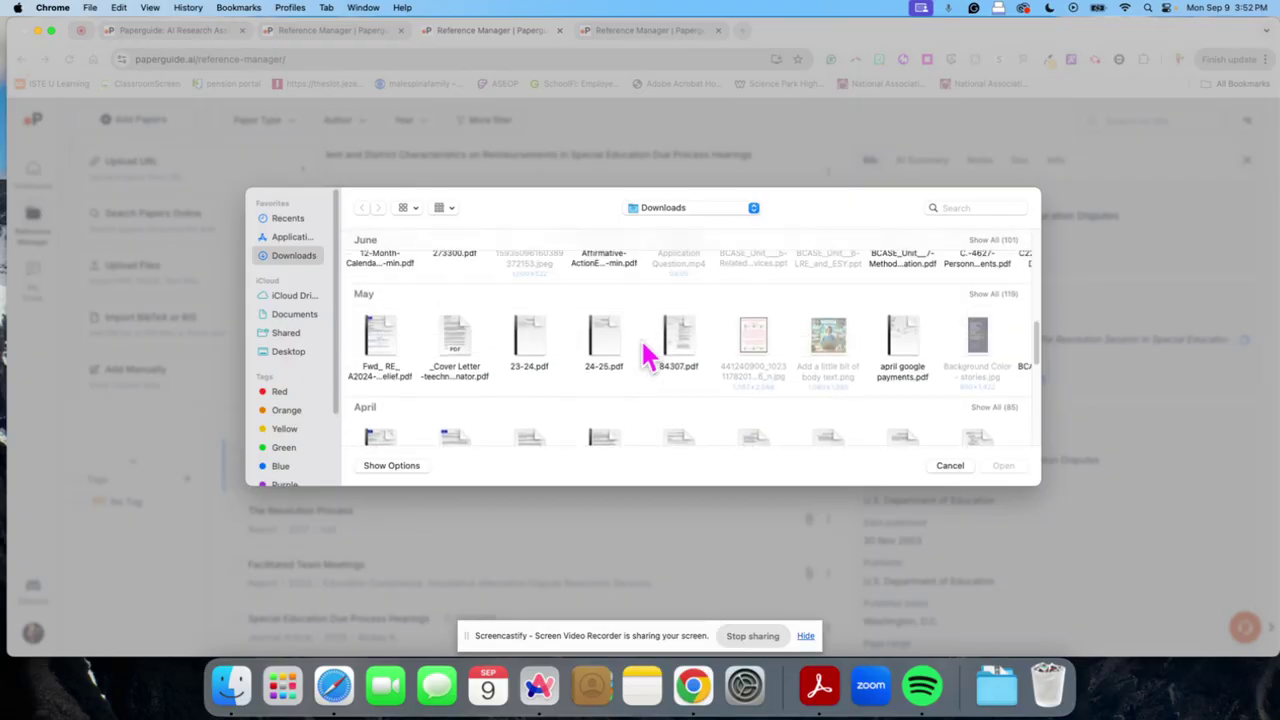
click(996, 299)
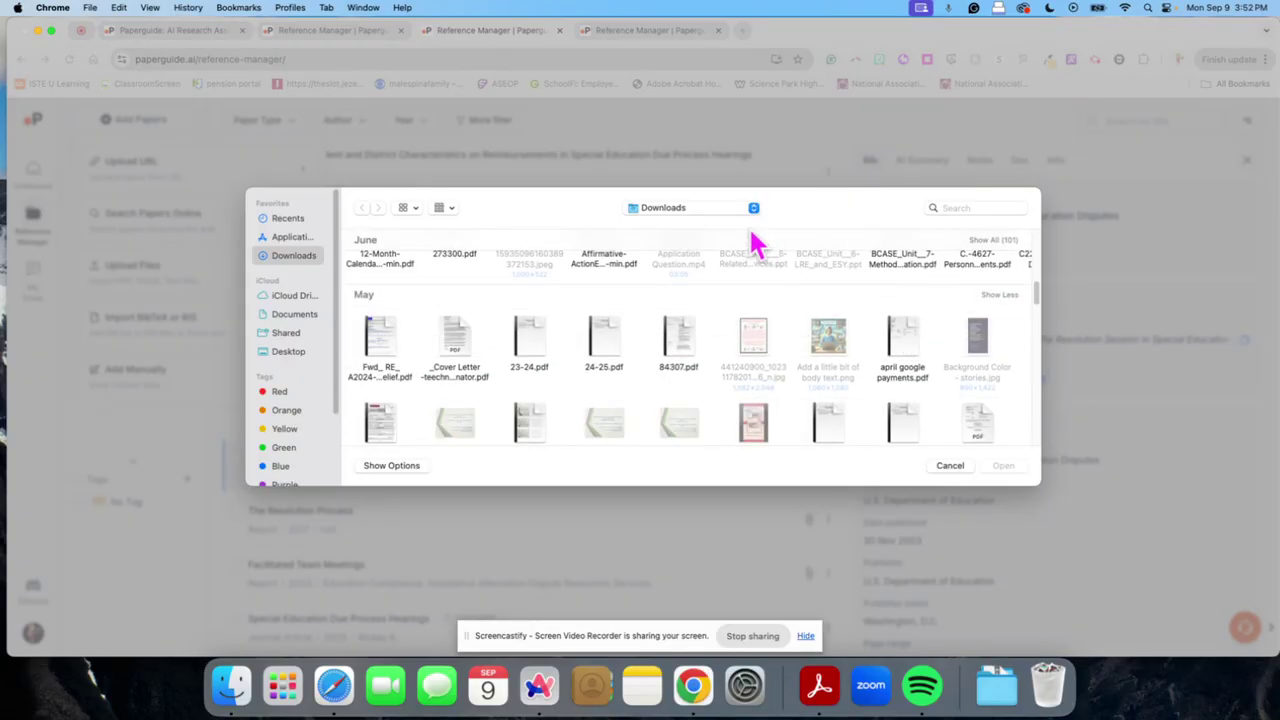
click(409, 208)
click(413, 281)
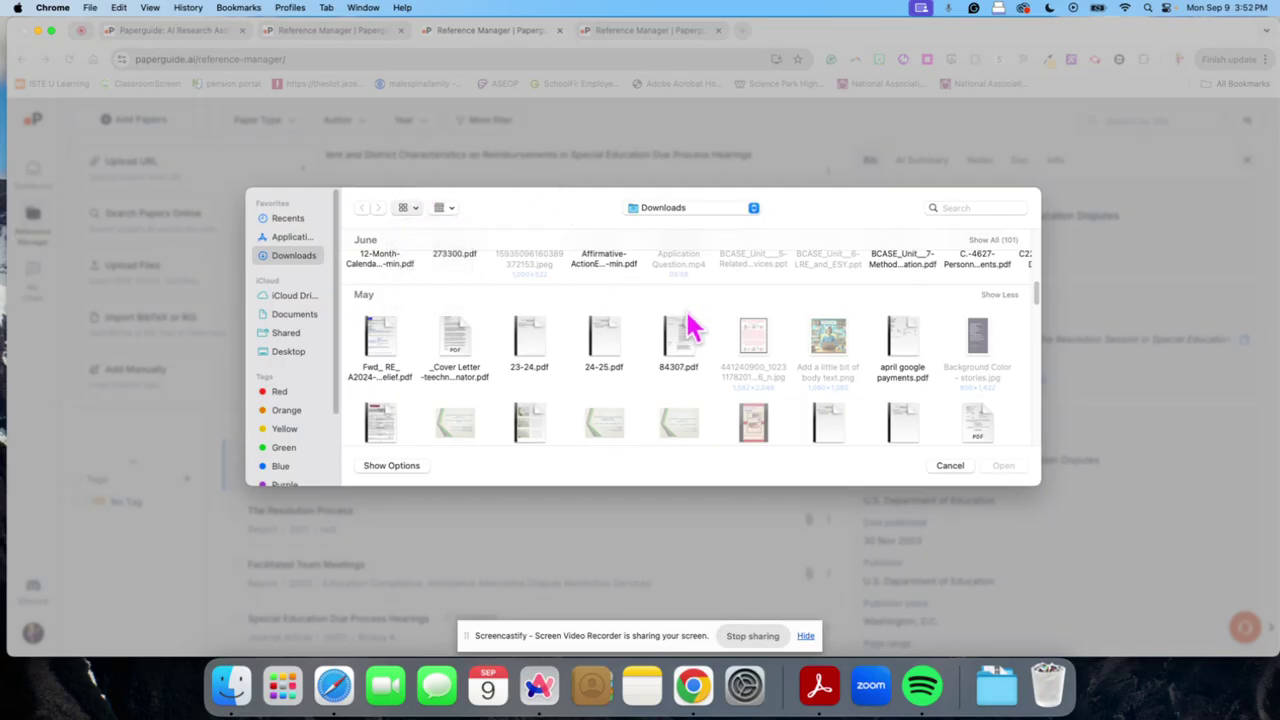
Upload Ten_Strategies_for_Conflict_Resolution.pdf from the July downloads to the references and close the add-papers options
scroll(600, 308, down, 1)
scroll(600, 308, down, 10)
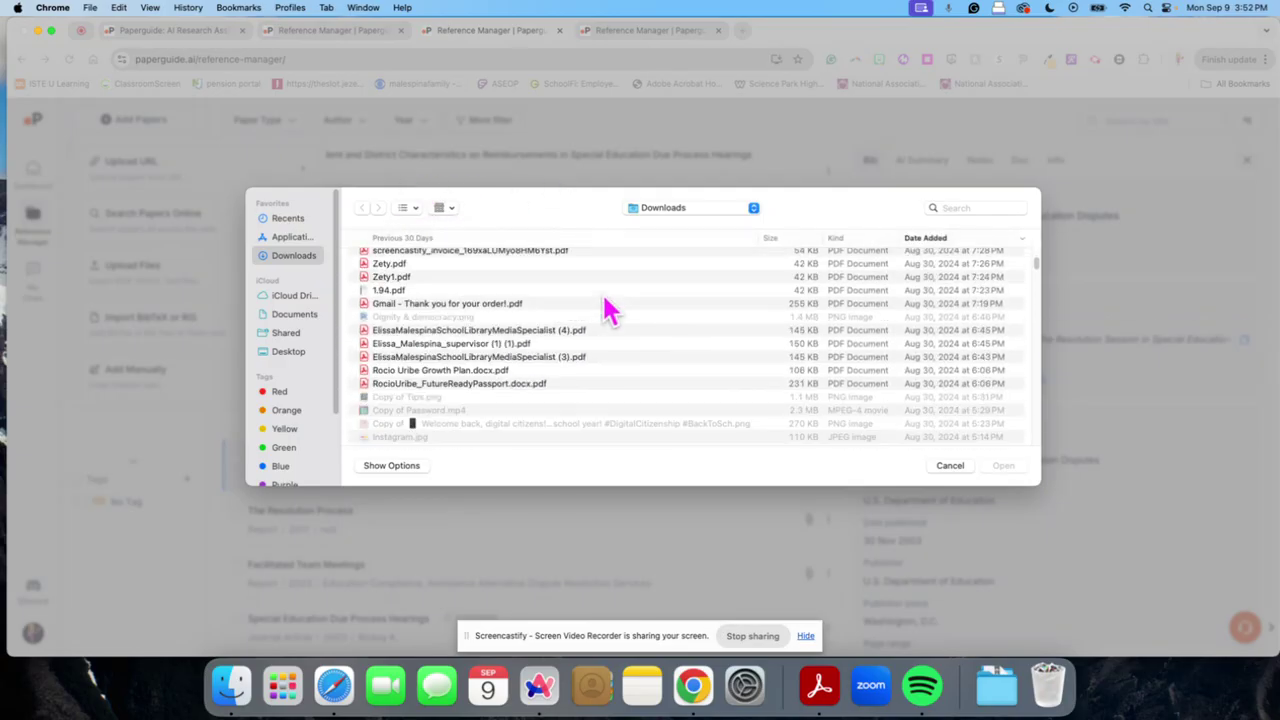
scroll(610, 314, down, 10)
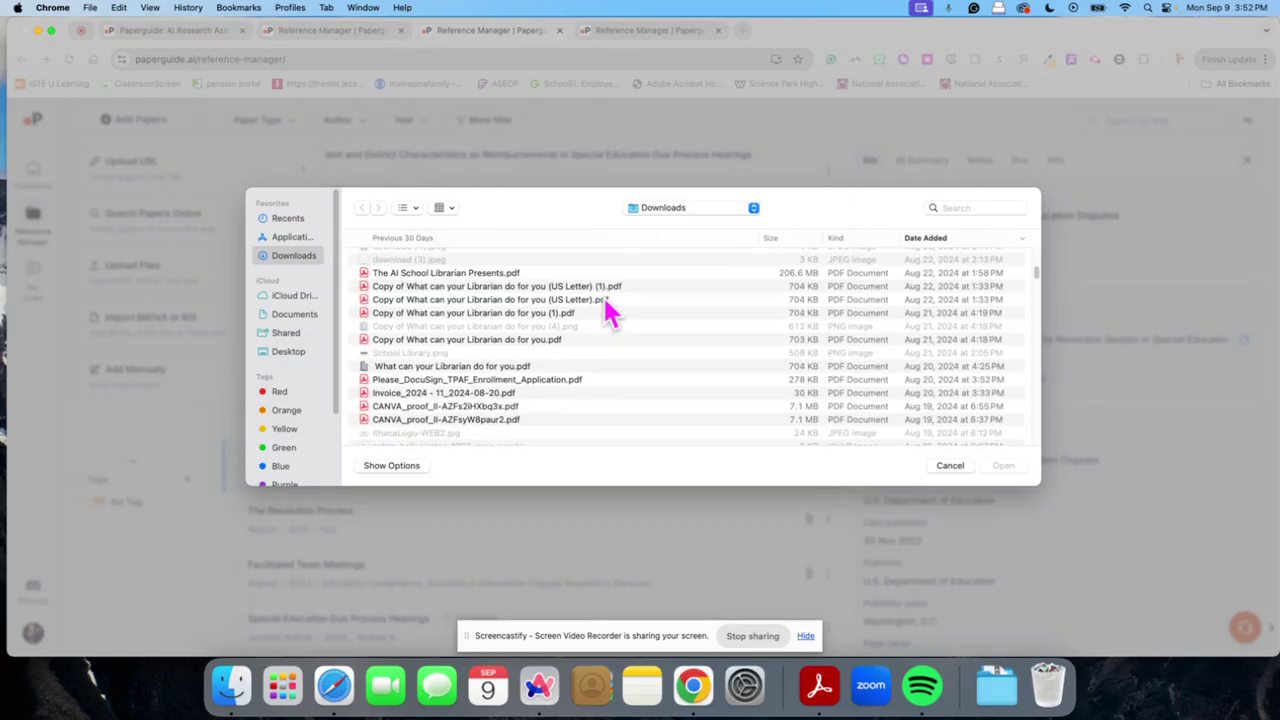
scroll(610, 314, down, 15)
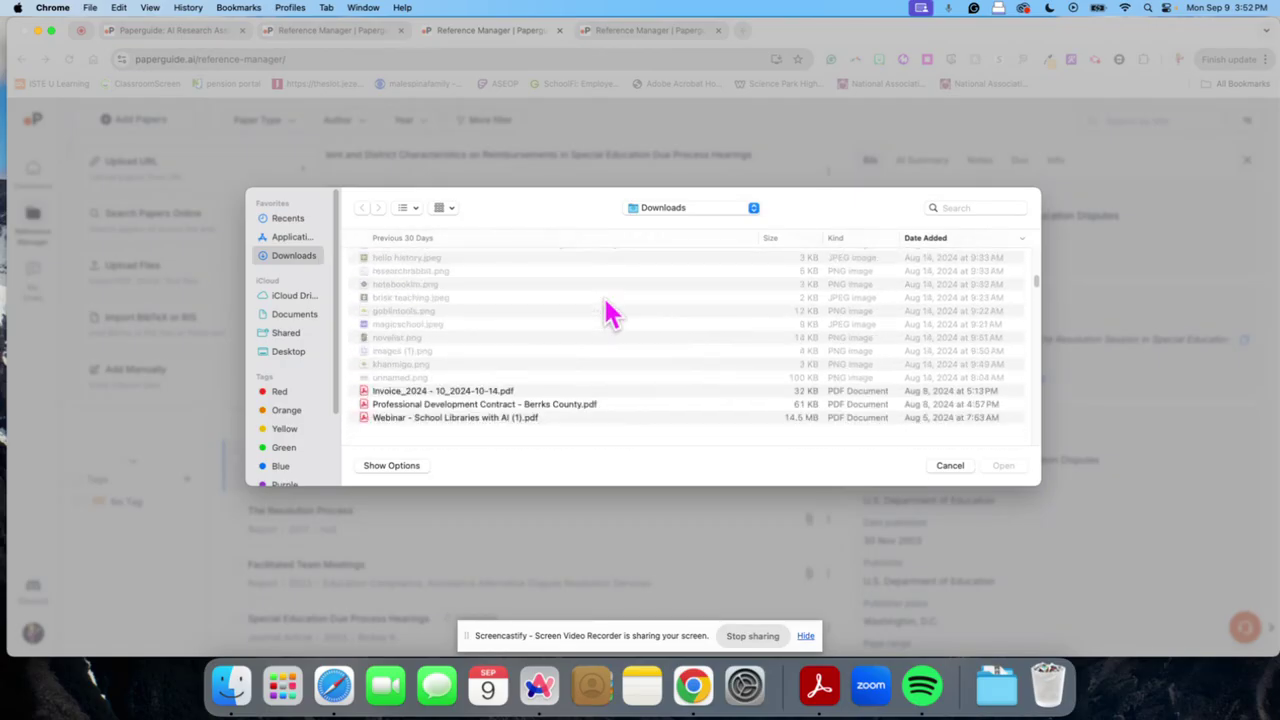
scroll(610, 314, down, 15)
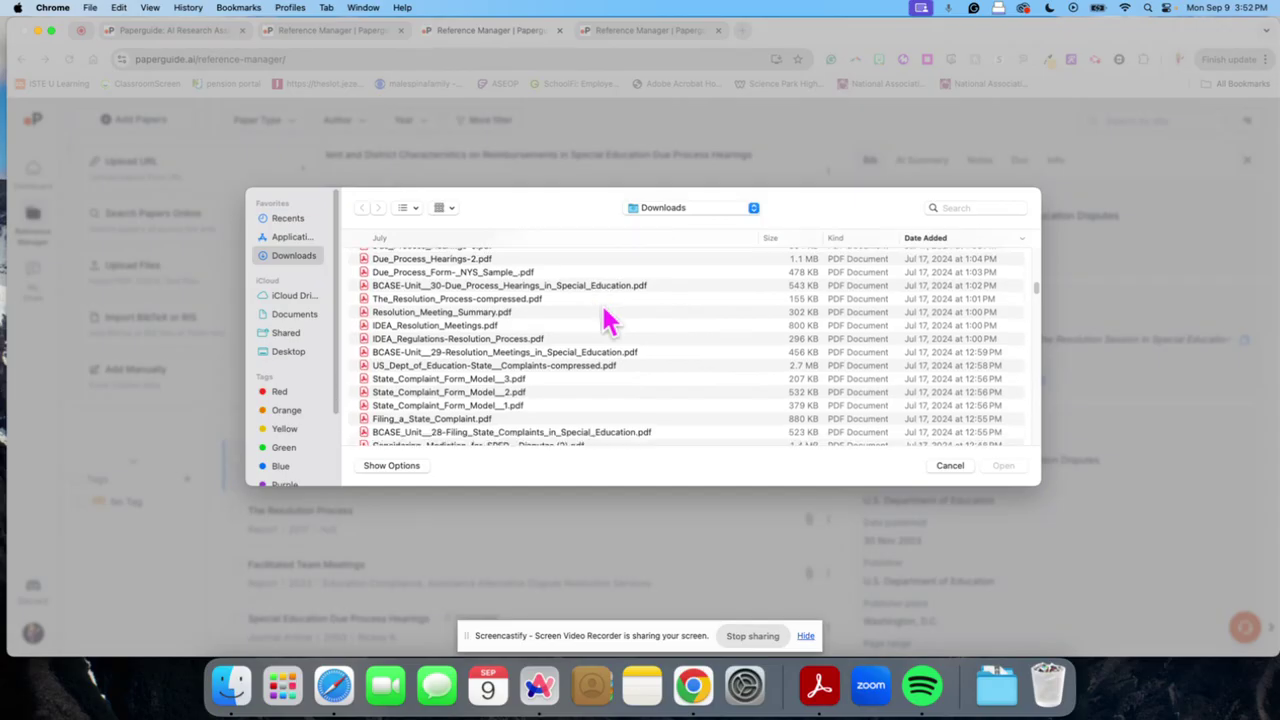
scroll(605, 322, down, 5)
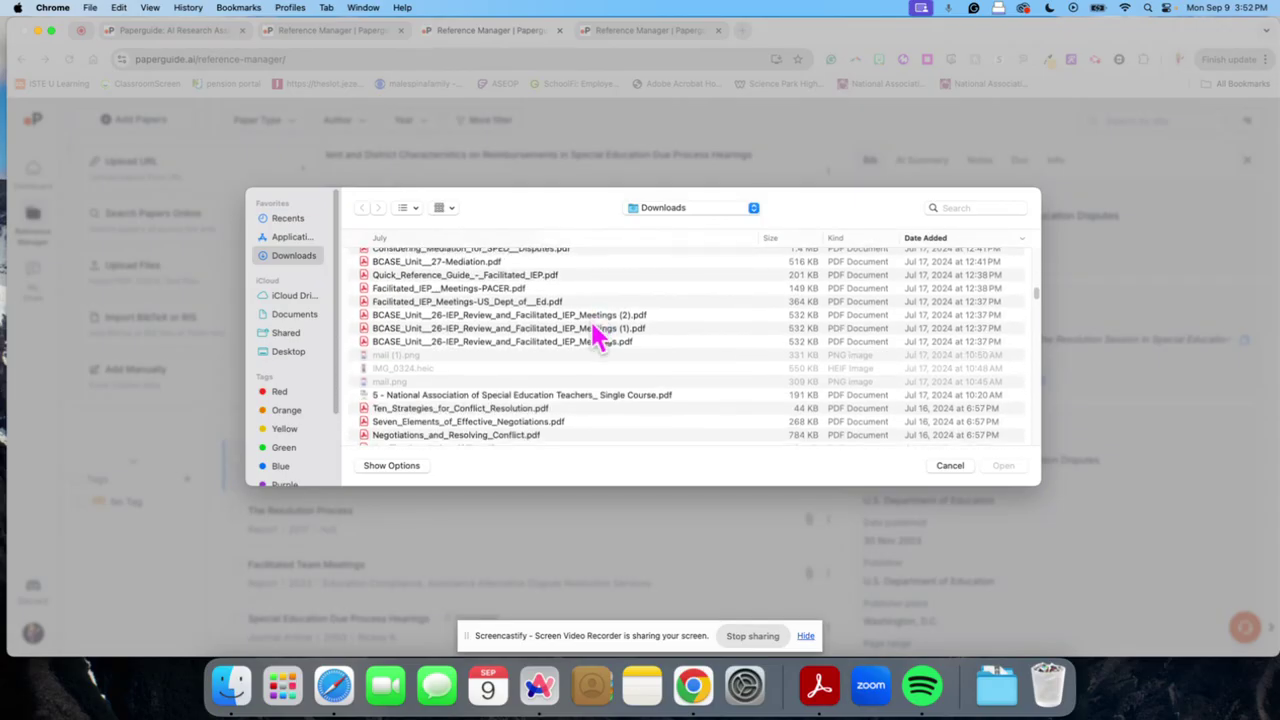
click(508, 410)
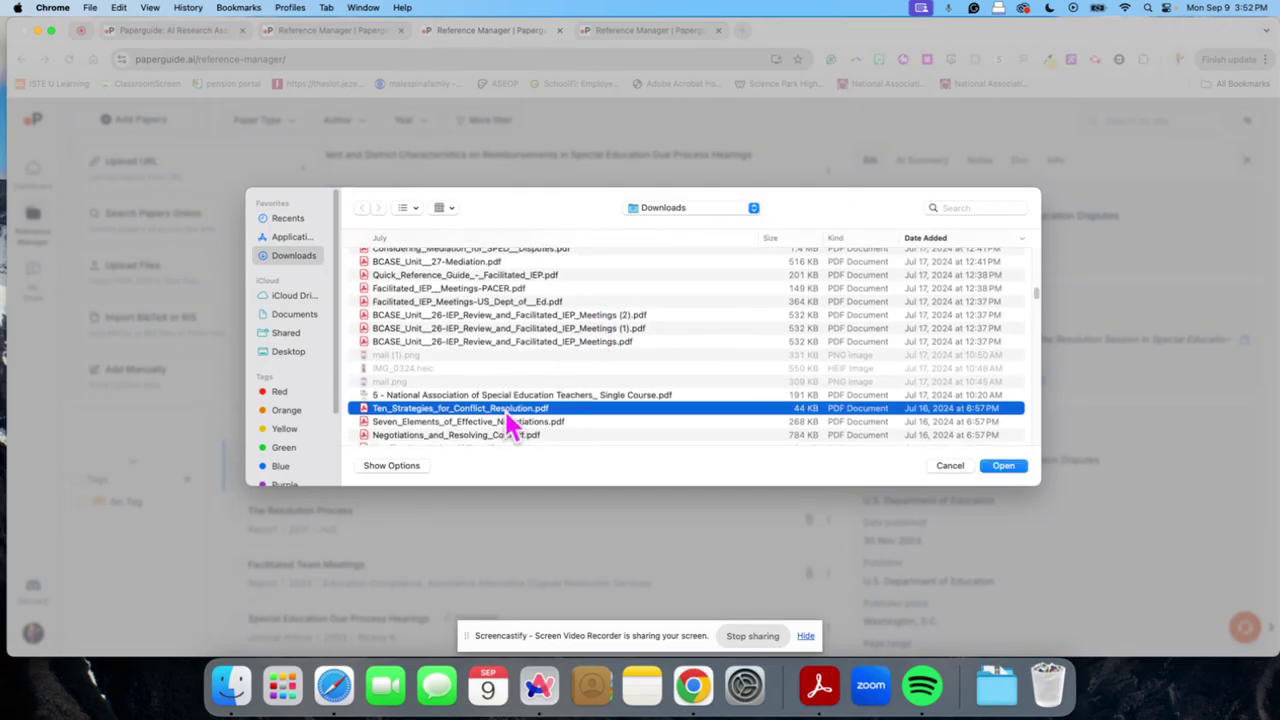
double_click(507, 411)
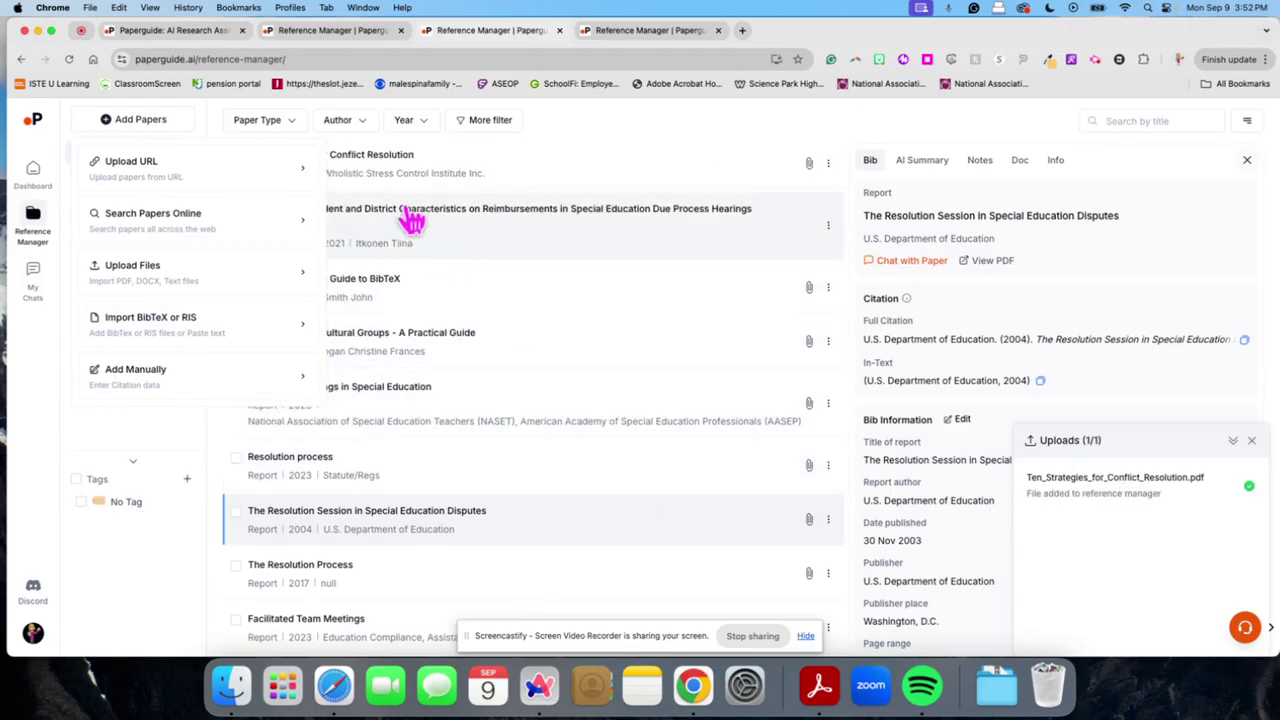
click(690, 142)
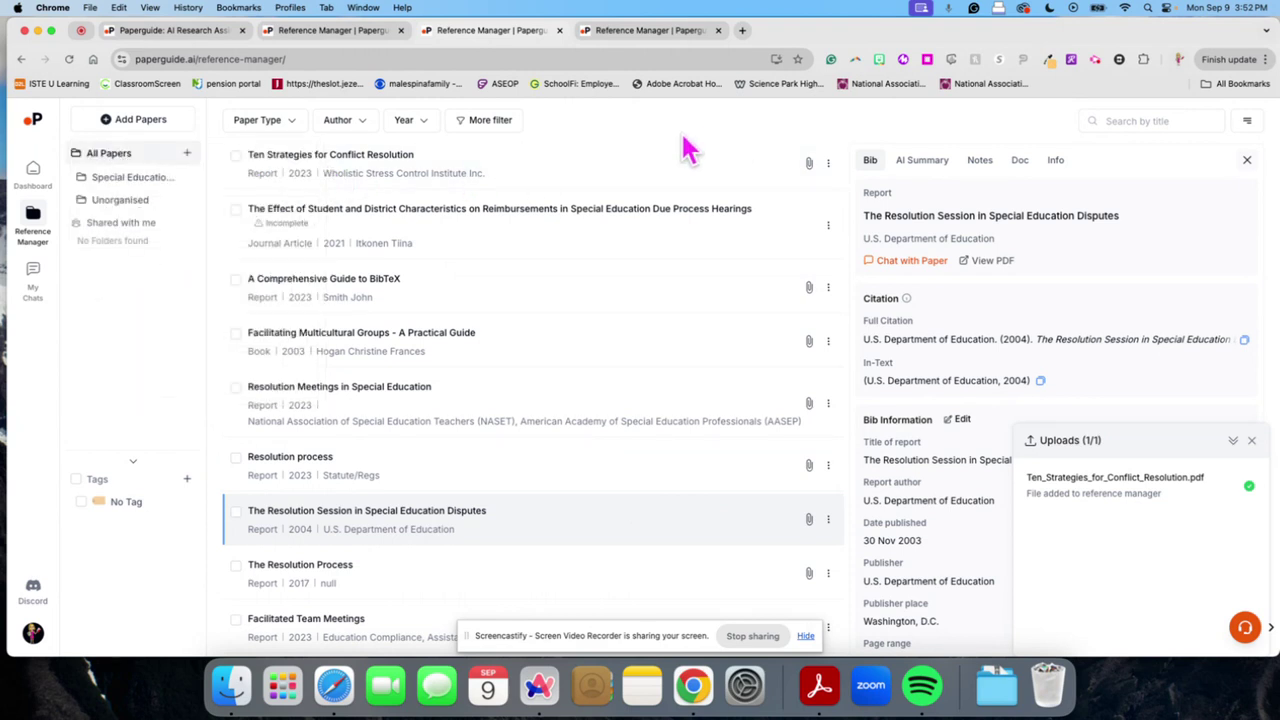
Review the citation and bibliographic details of Ten Strategies for Conflict Resolution, dismissing the upload notice, and look over the paper list
click(503, 183)
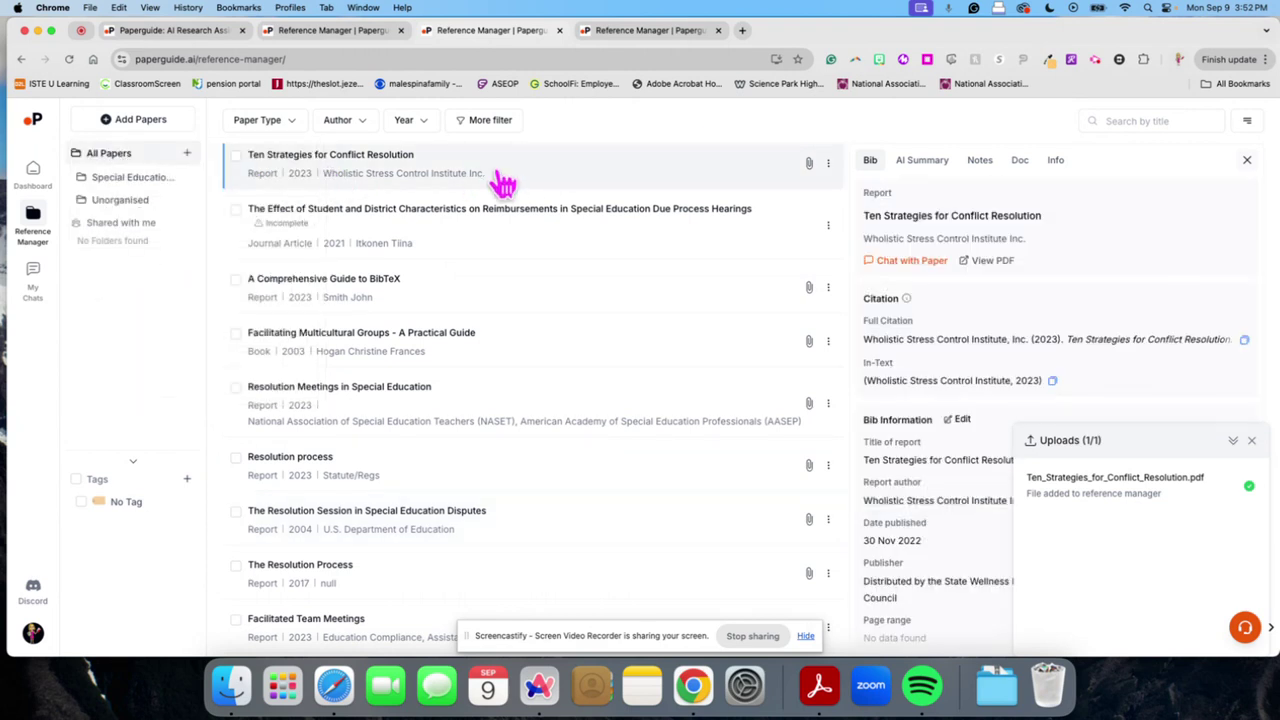
click(1252, 441)
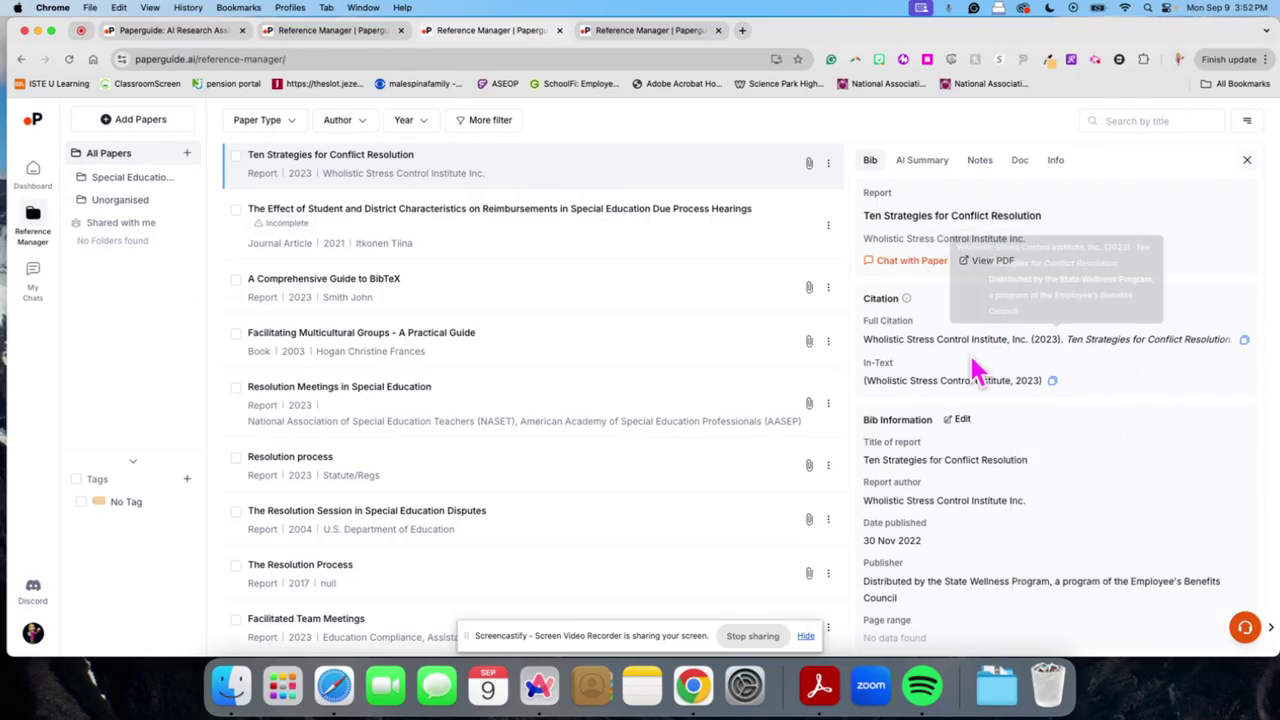
scroll(1010, 495, down, 5)
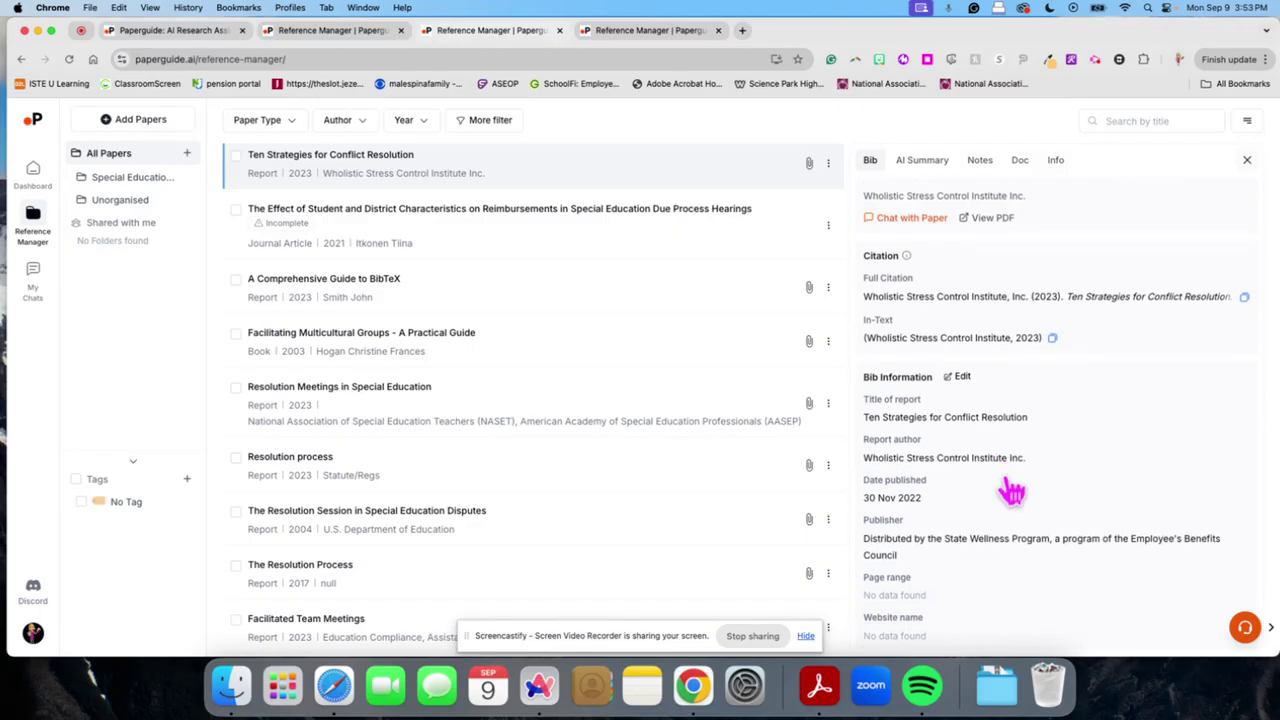
scroll(1006, 486, up, 5)
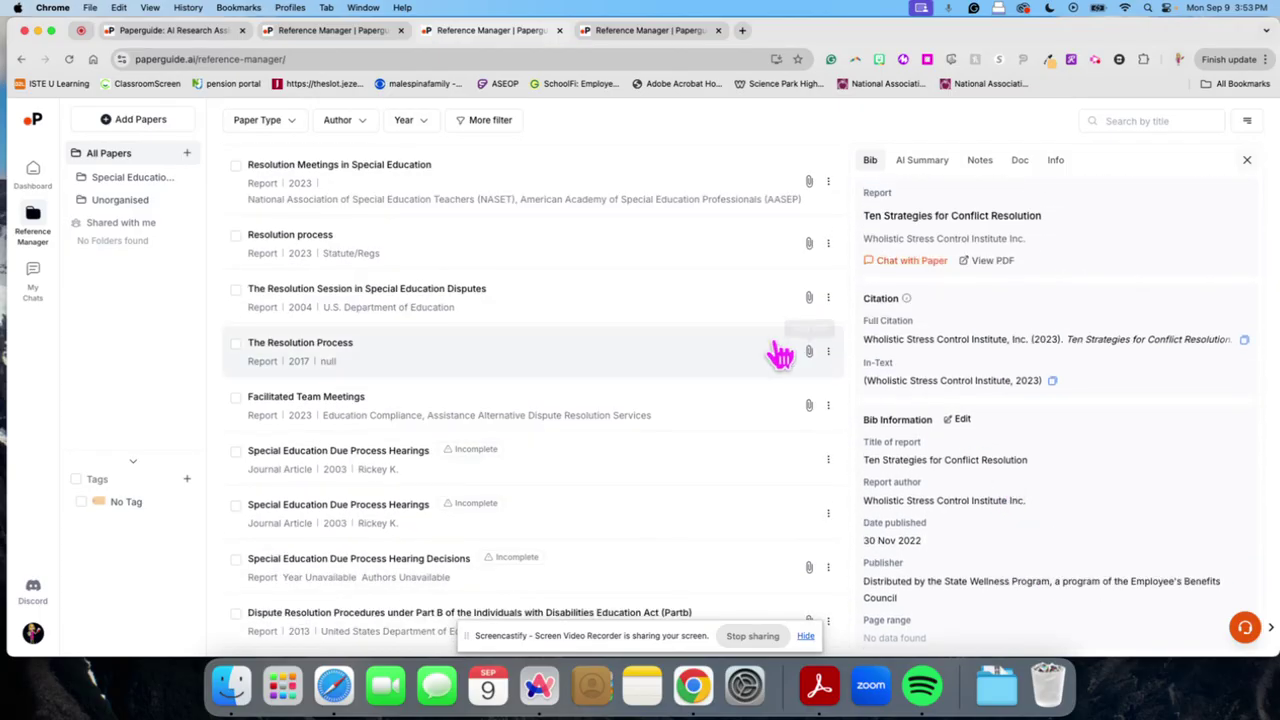
scroll(766, 357, up, 5)
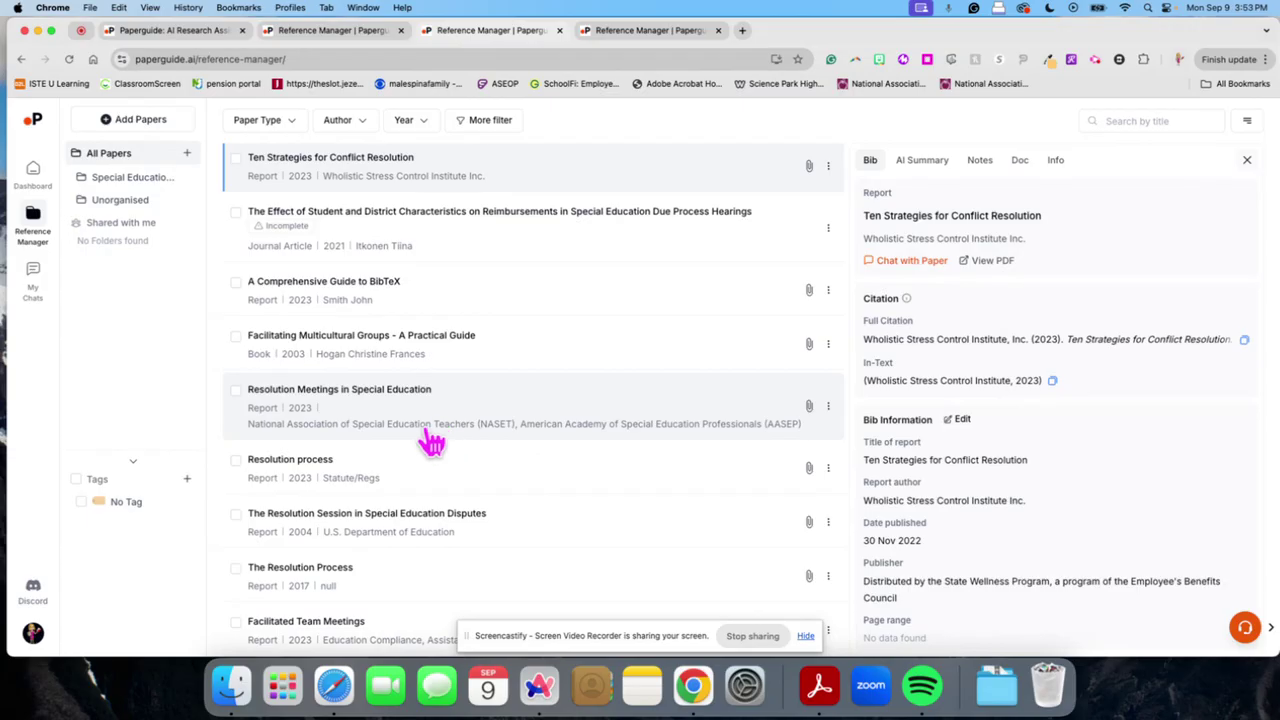
Start a new AI Search chat limited to My References and ask "Please tell me the process for doing a due process special education hearing"
click(36, 285)
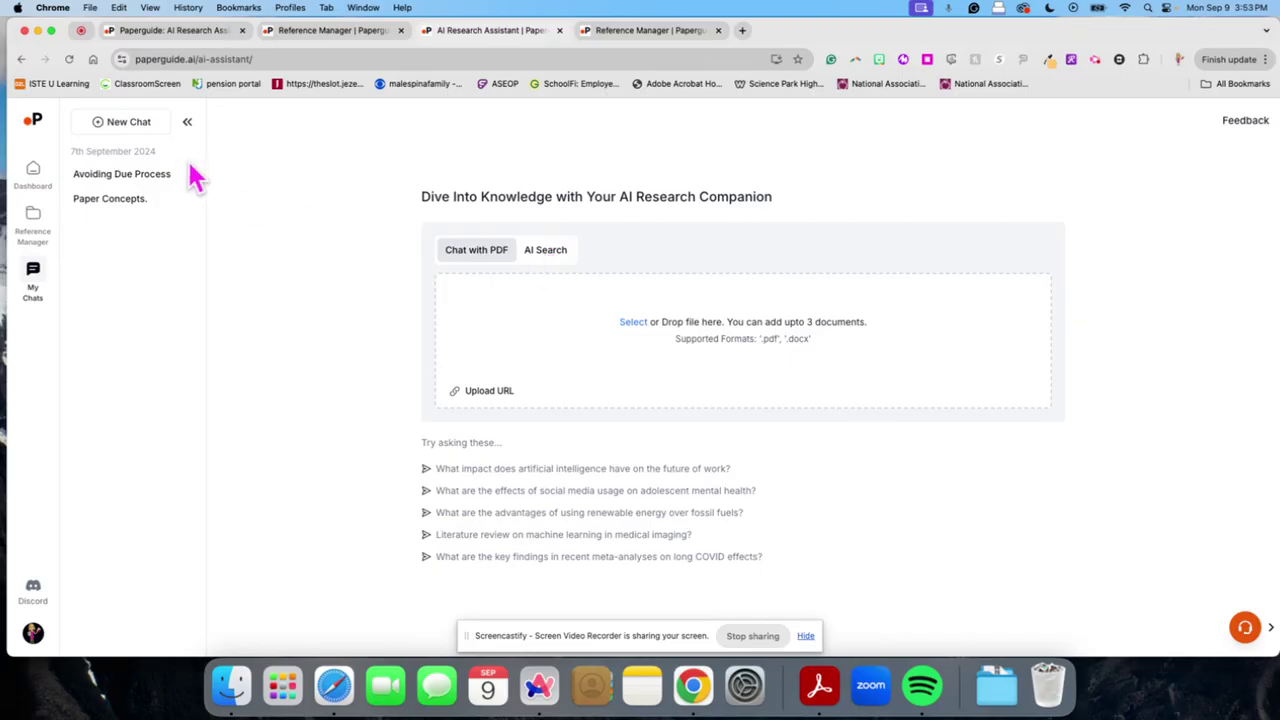
click(130, 122)
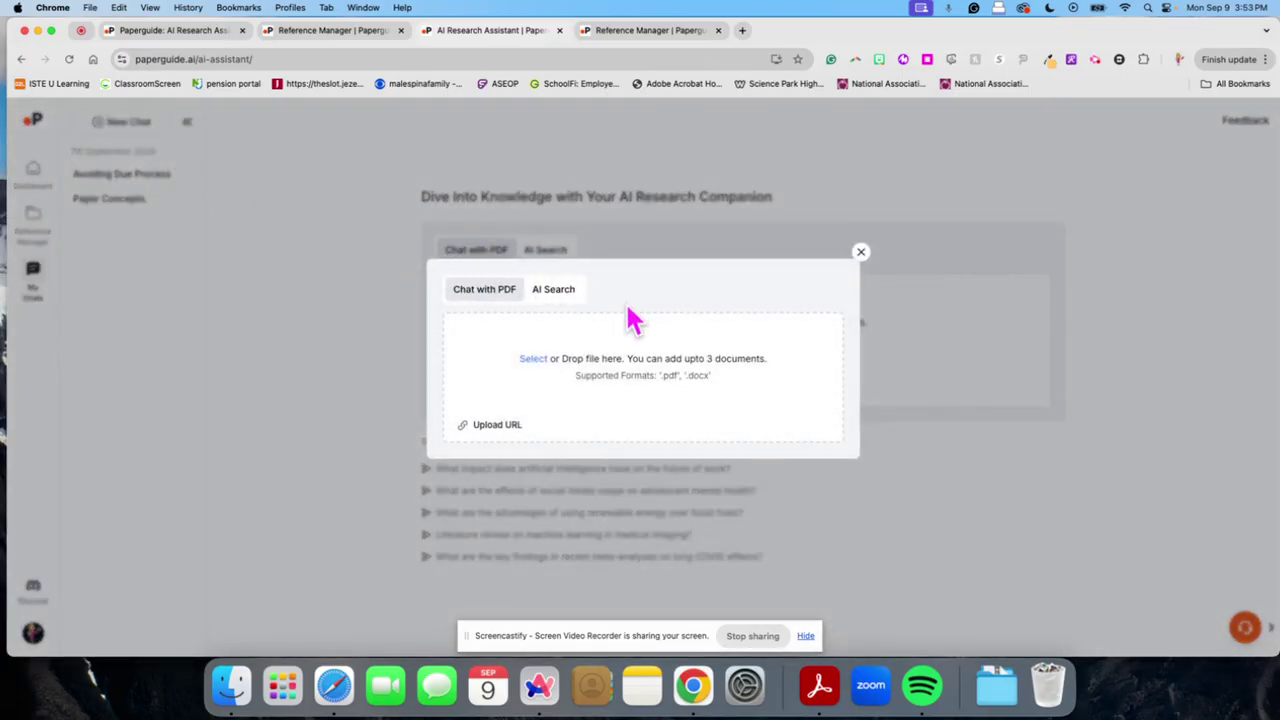
click(555, 292)
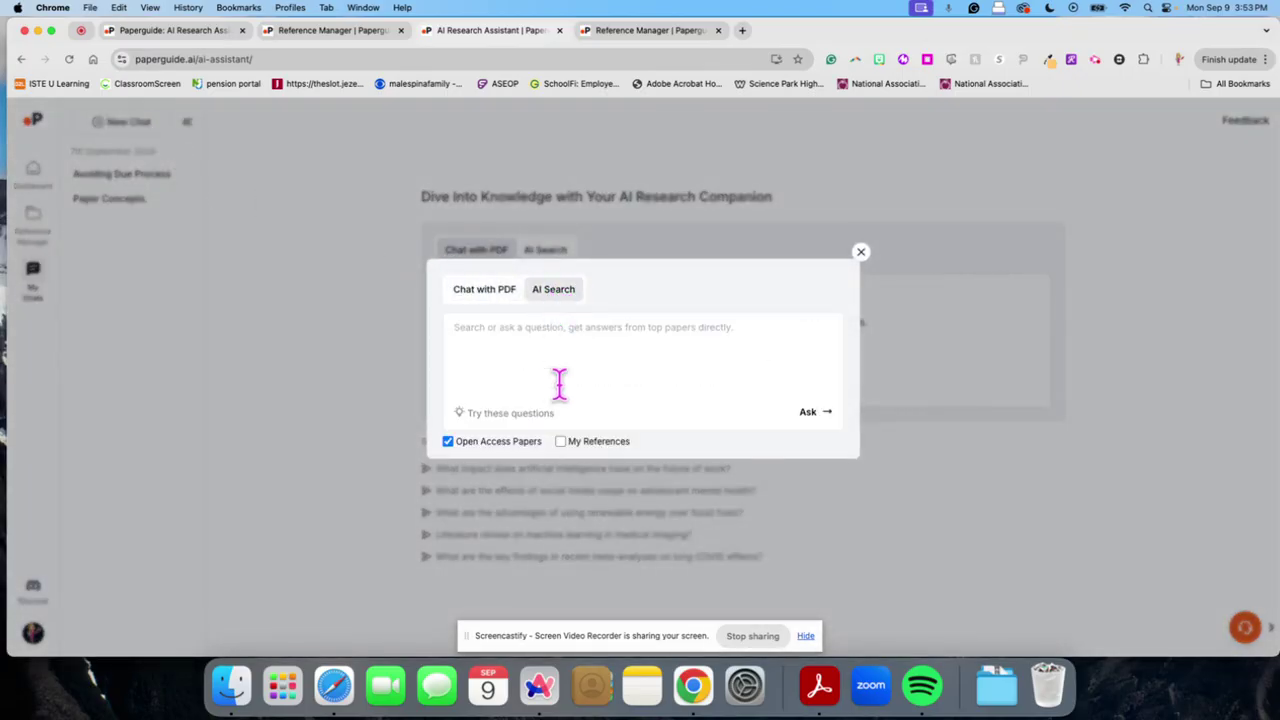
click(572, 443)
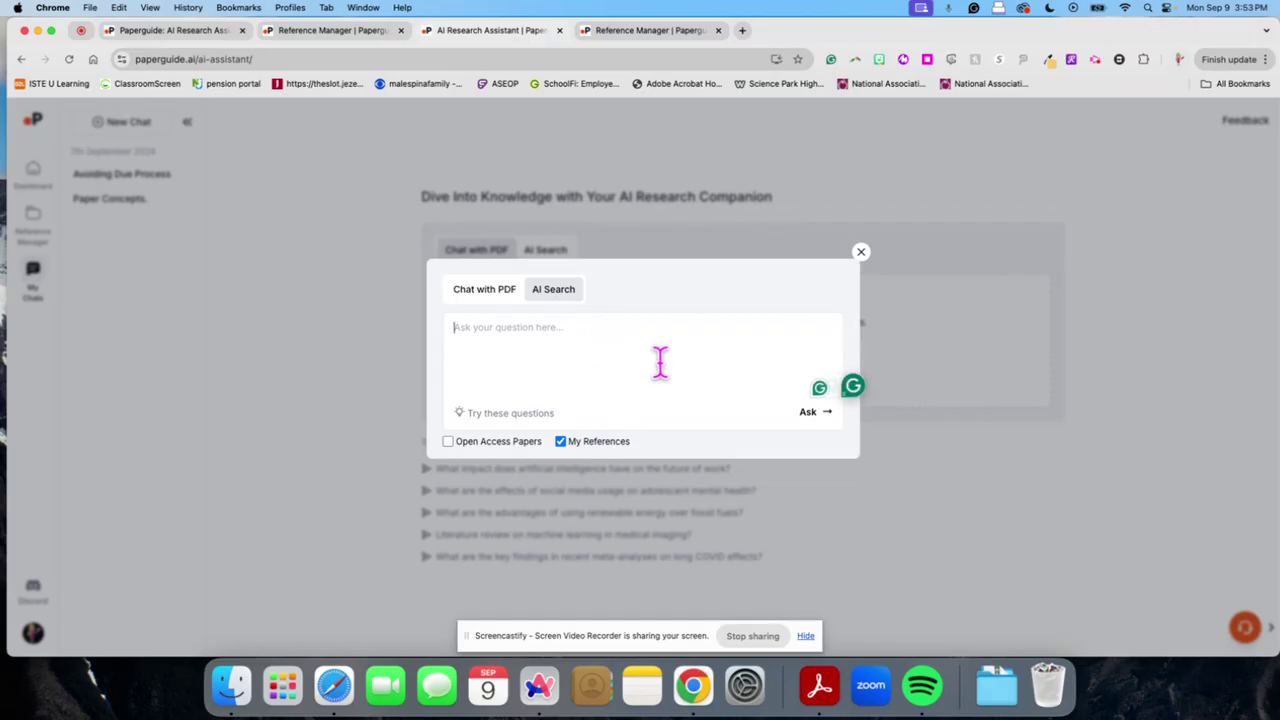
text(P)
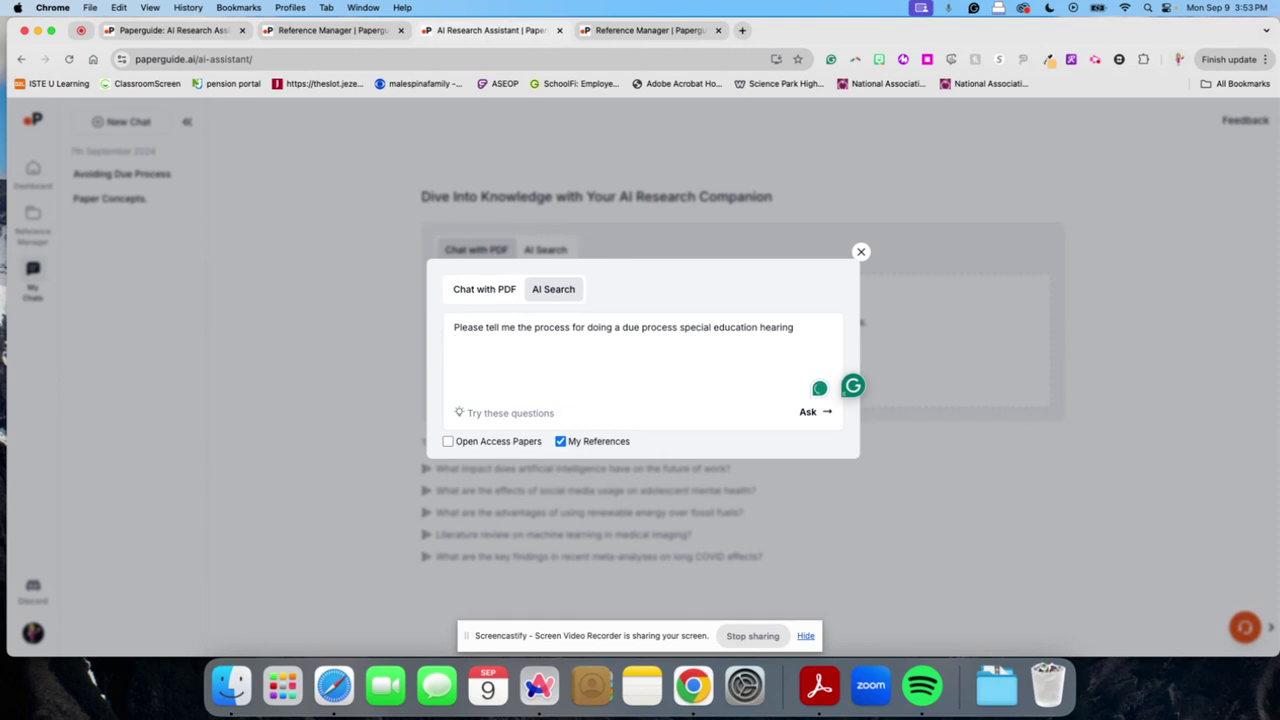
click(812, 413)
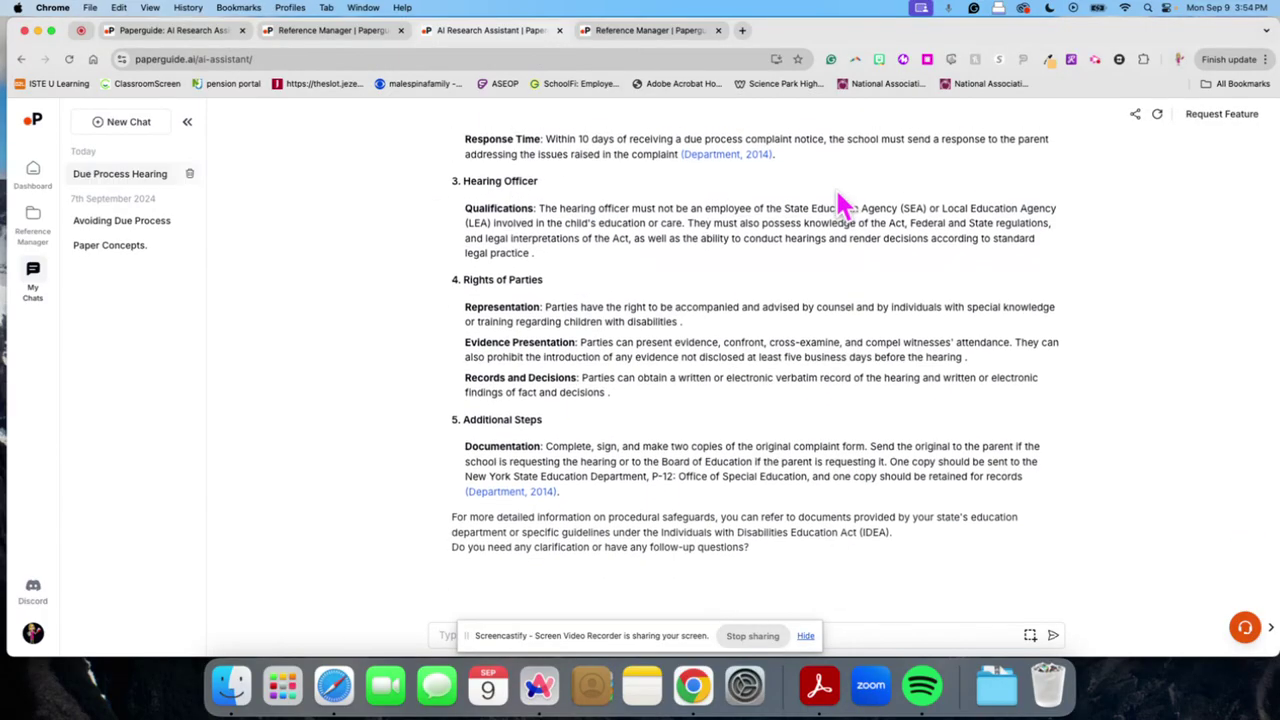
Open the paper cited under Sufficiency of Notice in the answer, skim its pages, and return to the chat
scroll(838, 203, up, 5)
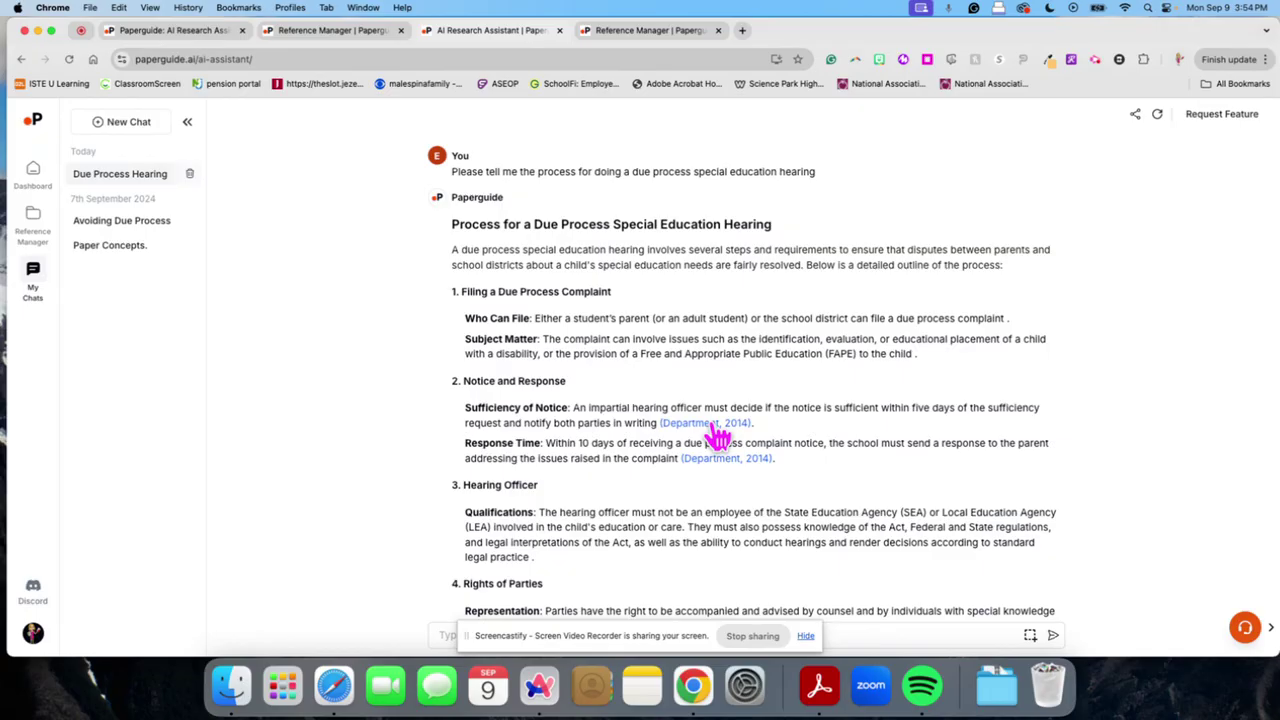
mouse_move(712, 432)
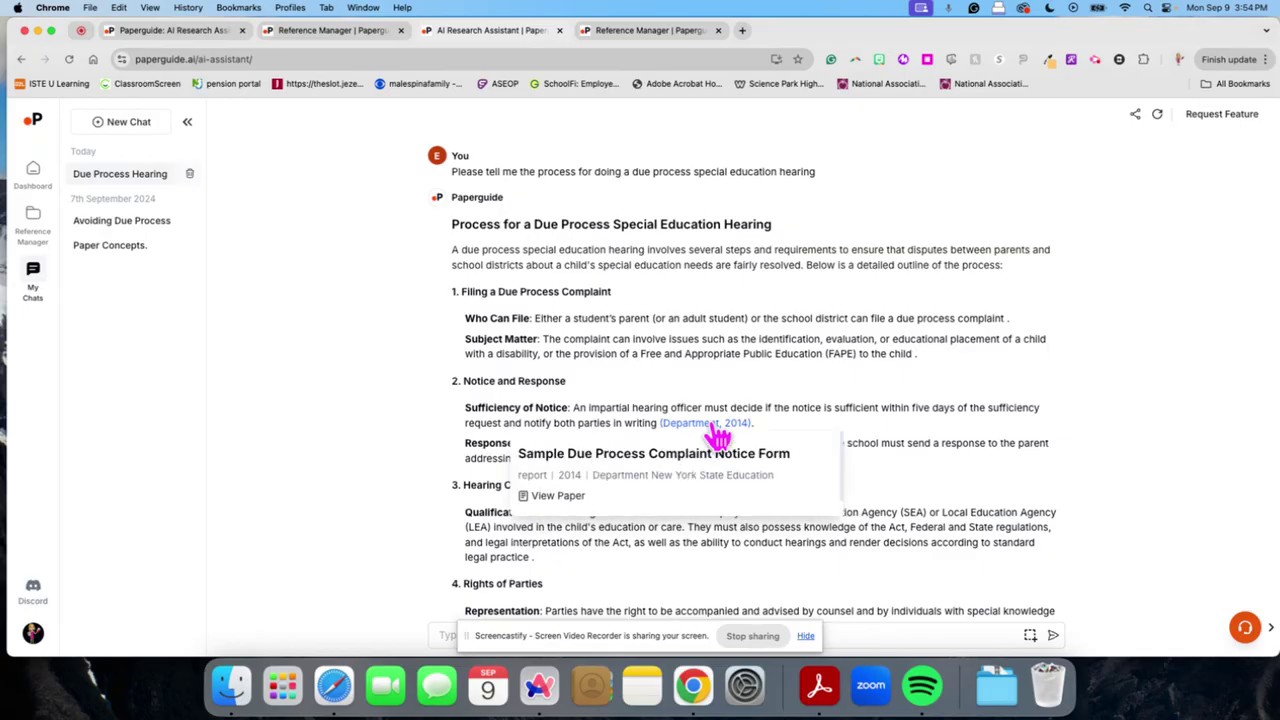
click(574, 497)
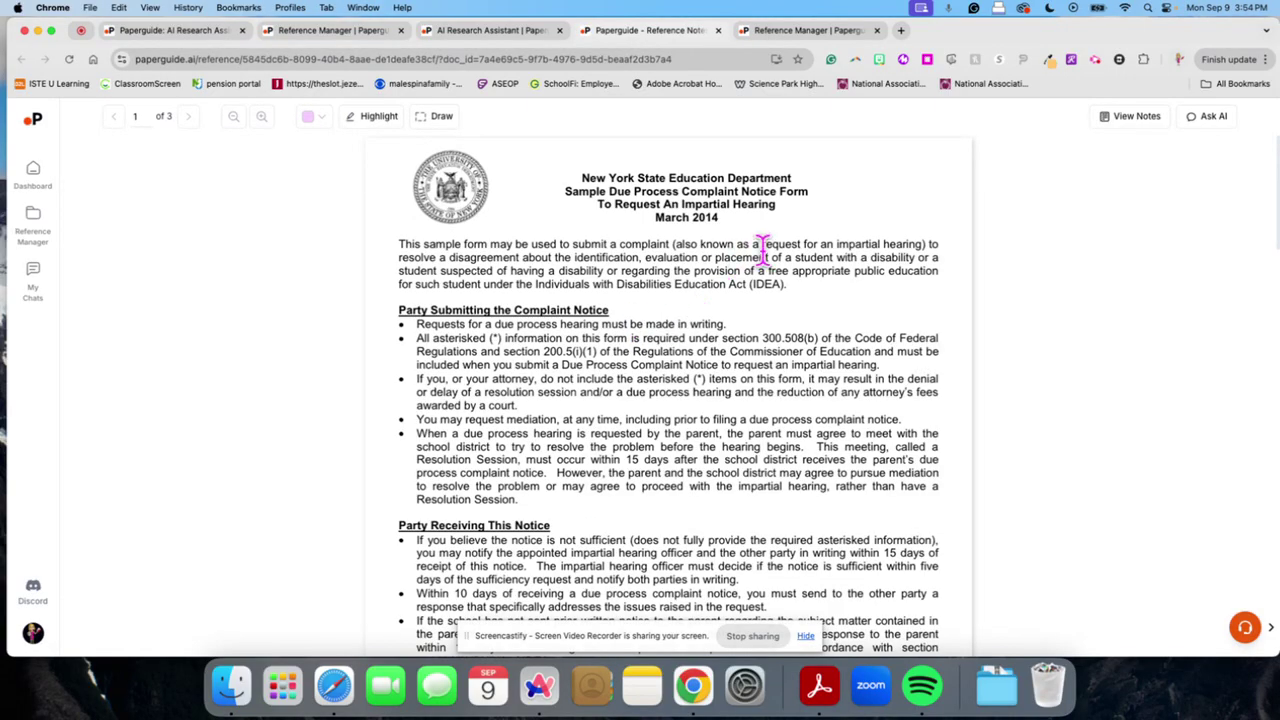
scroll(760, 257, down, 8)
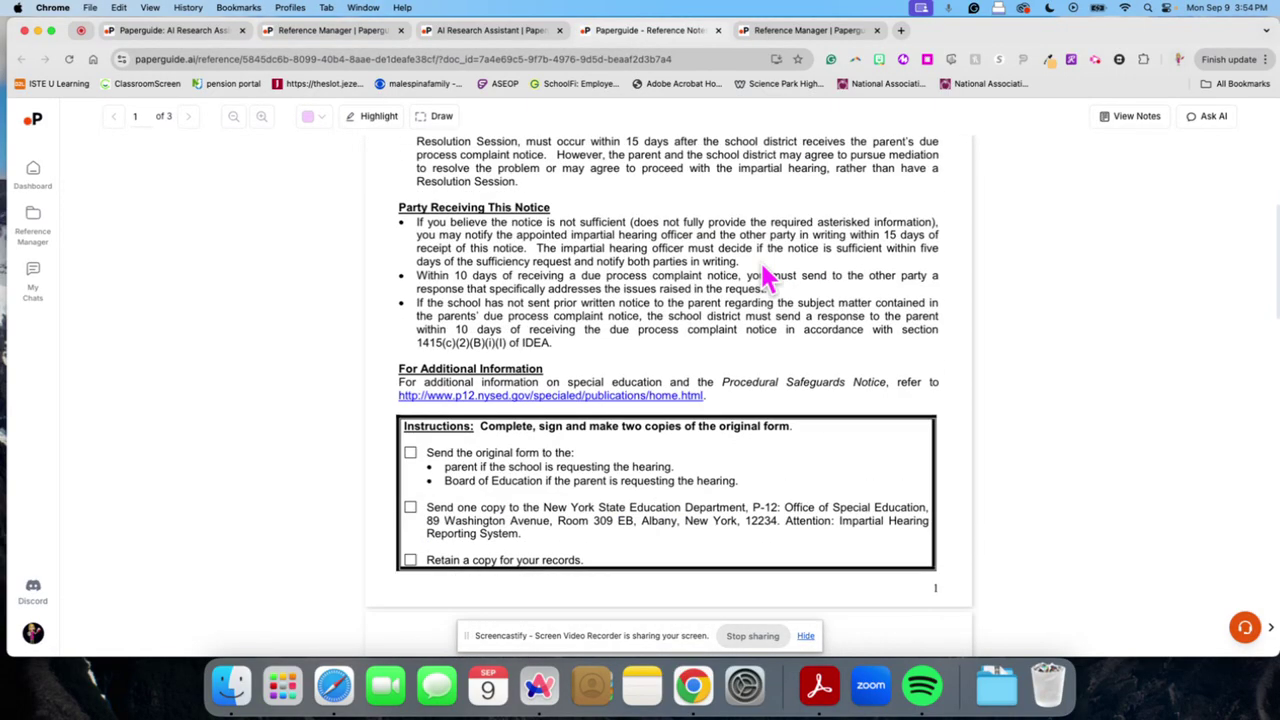
scroll(760, 257, down, 4)
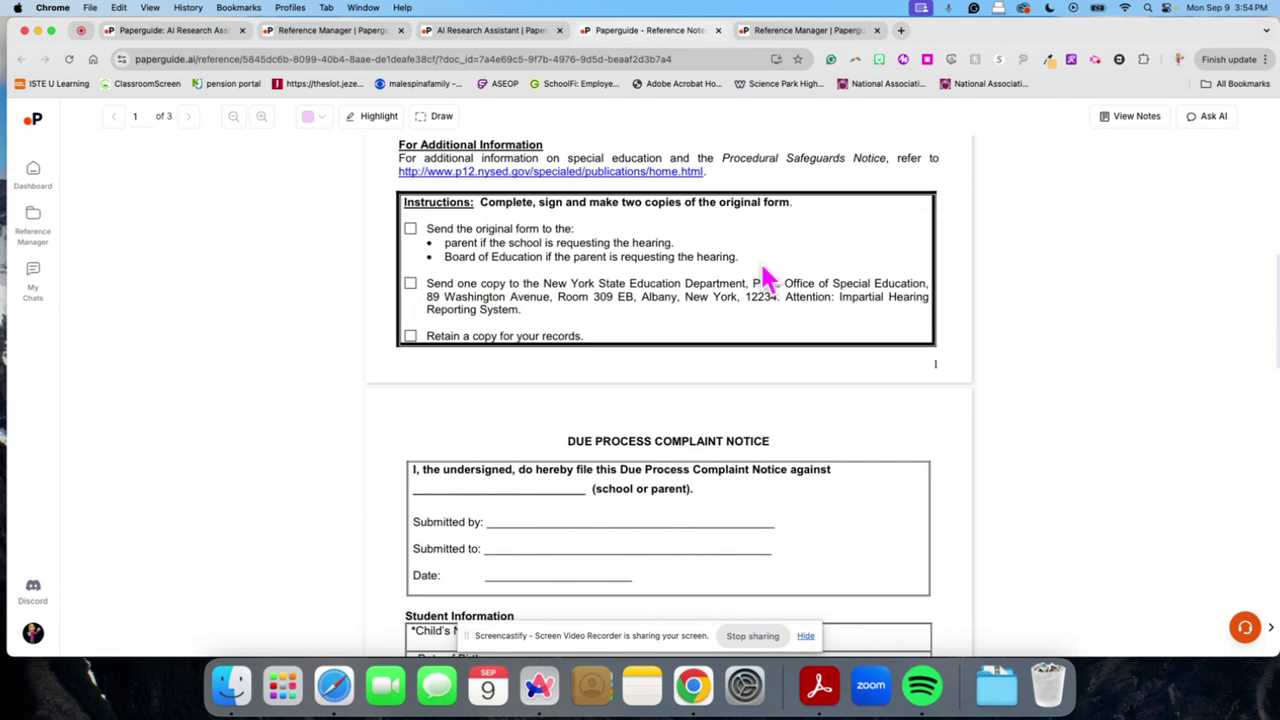
click(493, 32)
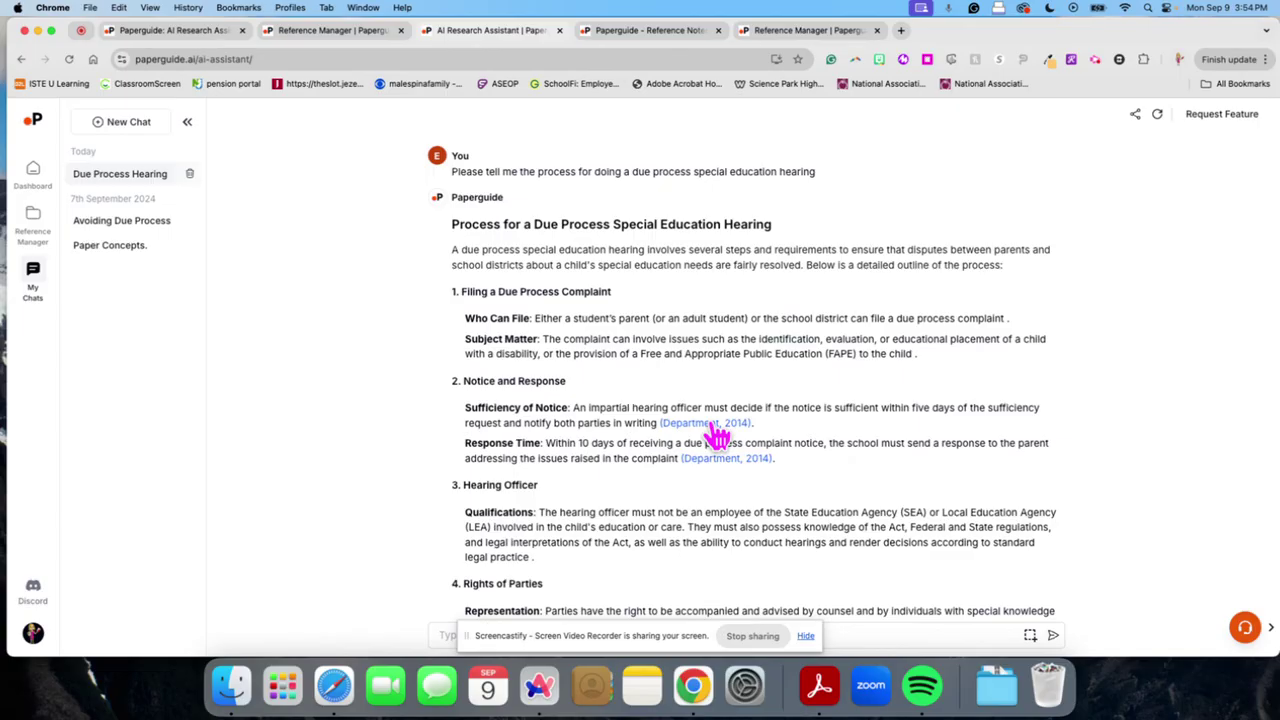
Read the rest of the due process hearing answer down to Additional Steps and return to the dashboard
scroll(718, 432, down, 6)
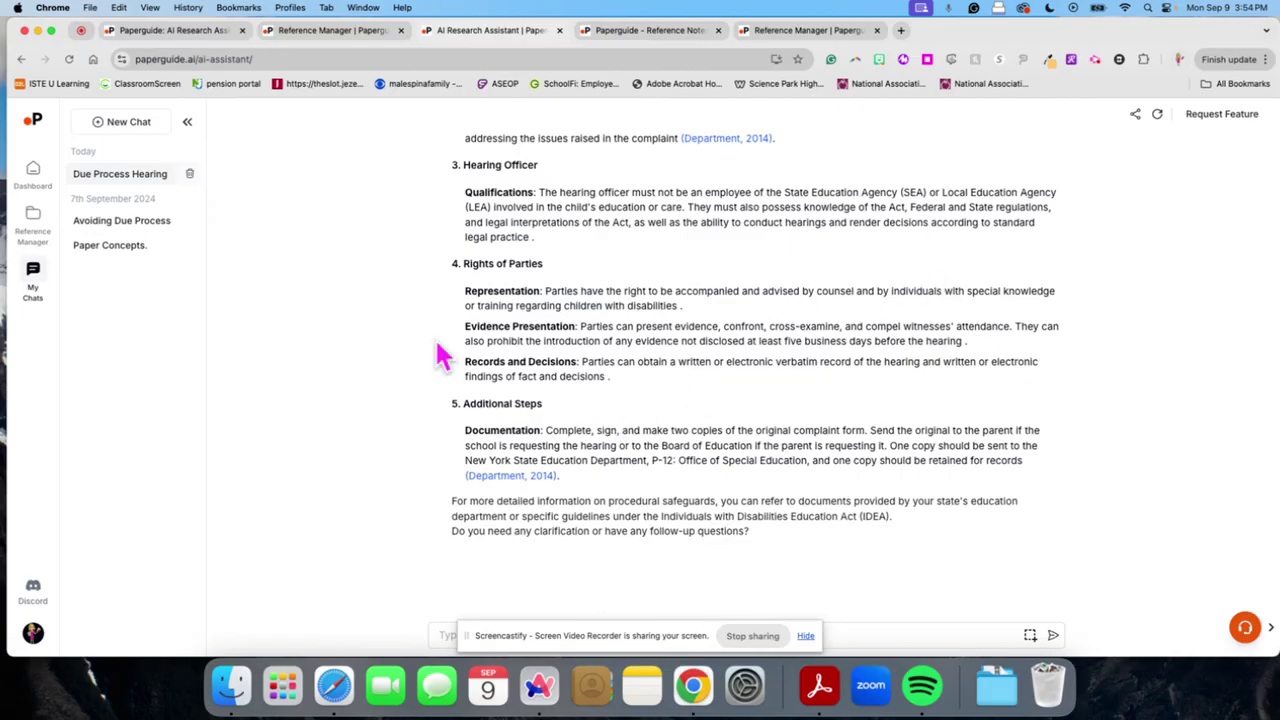
click(40, 216)
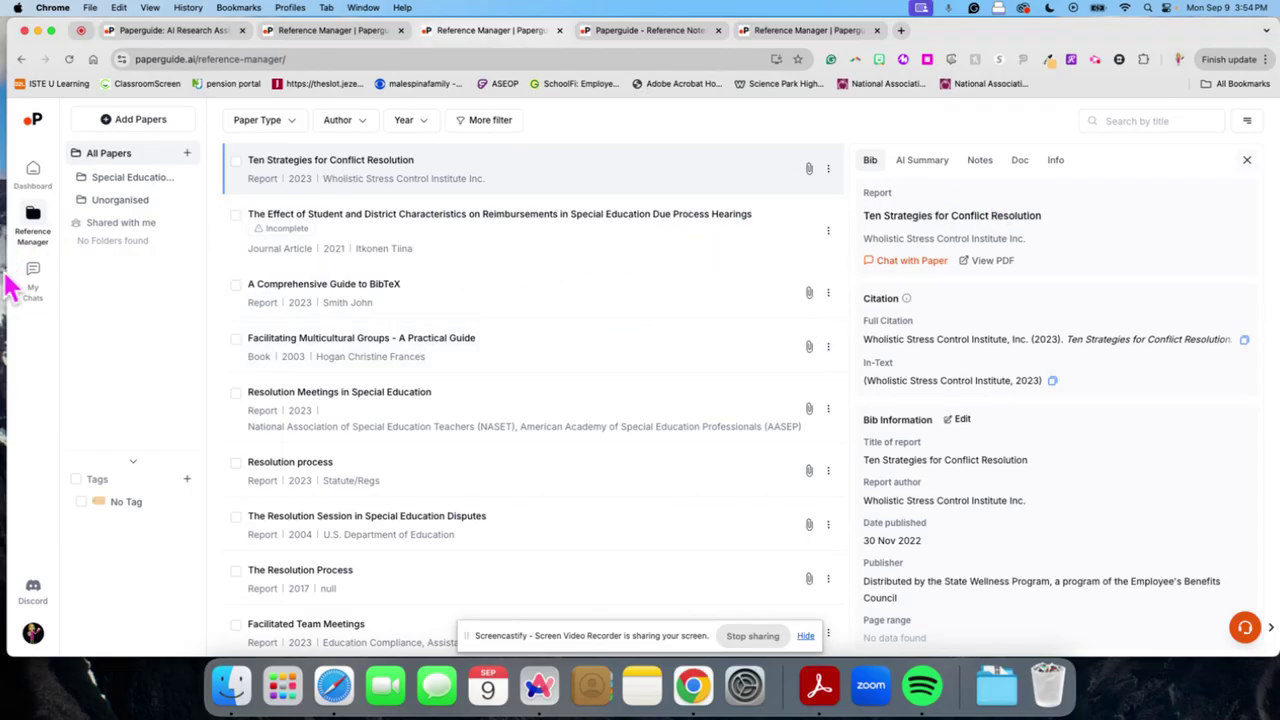
click(33, 172)
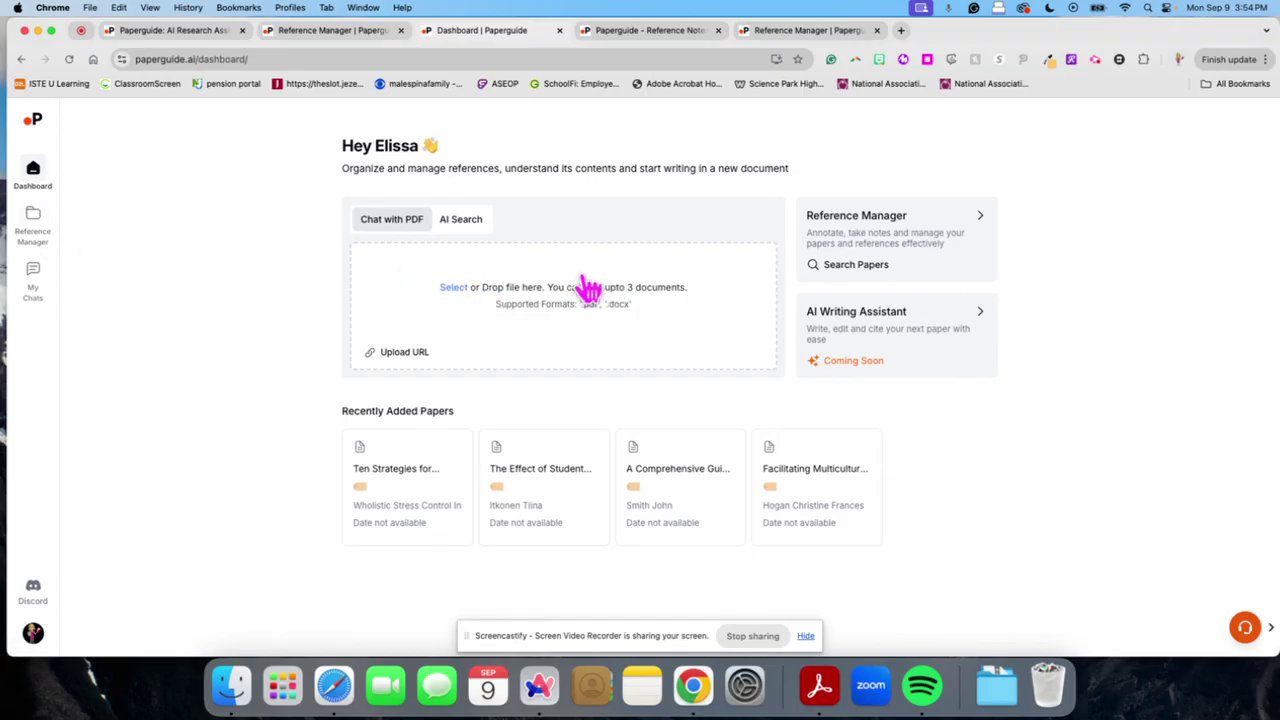
Open the Reference Manager from the dashboard and look through the list of all saved papers
click(879, 226)
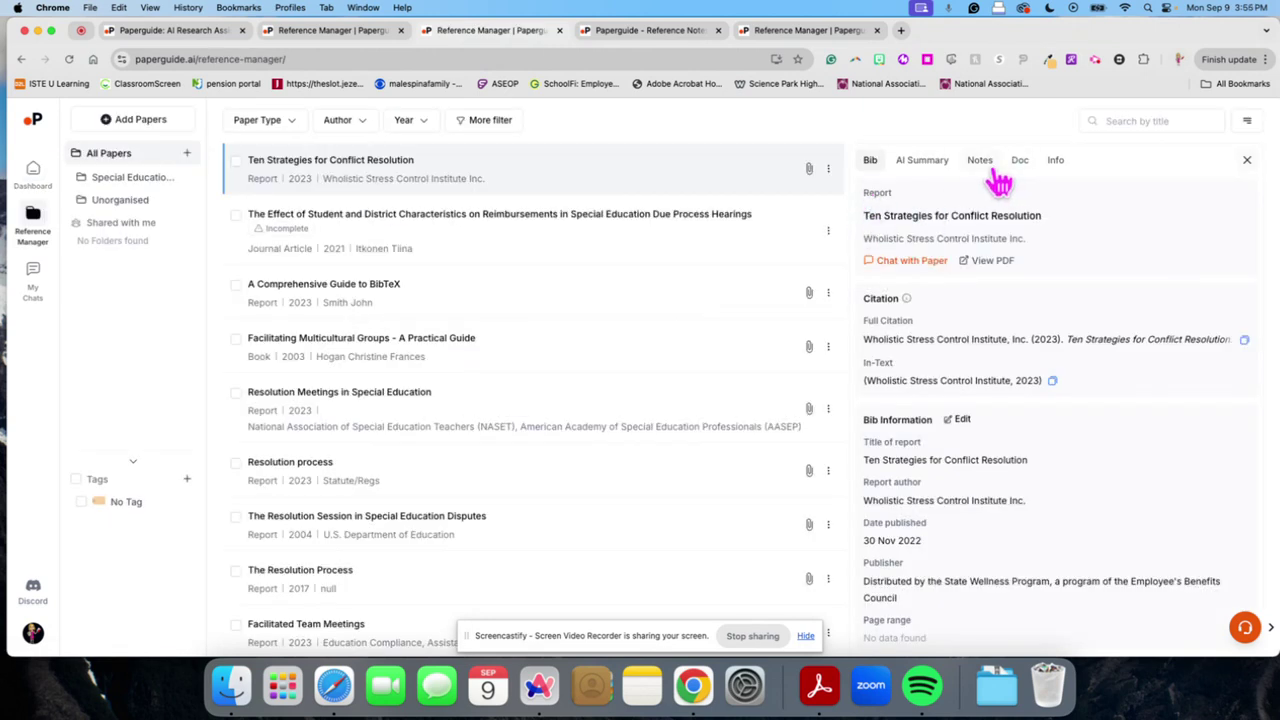
scroll(687, 246, down, 1)
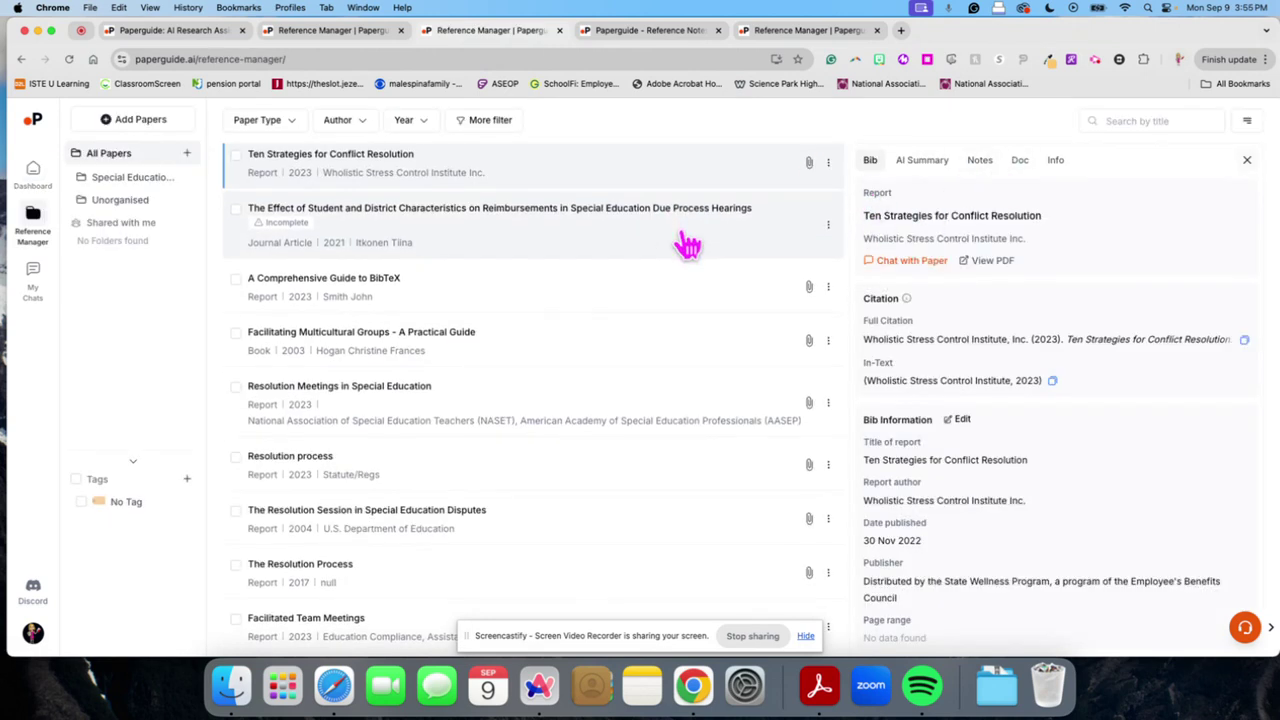
scroll(692, 246, up, 1)
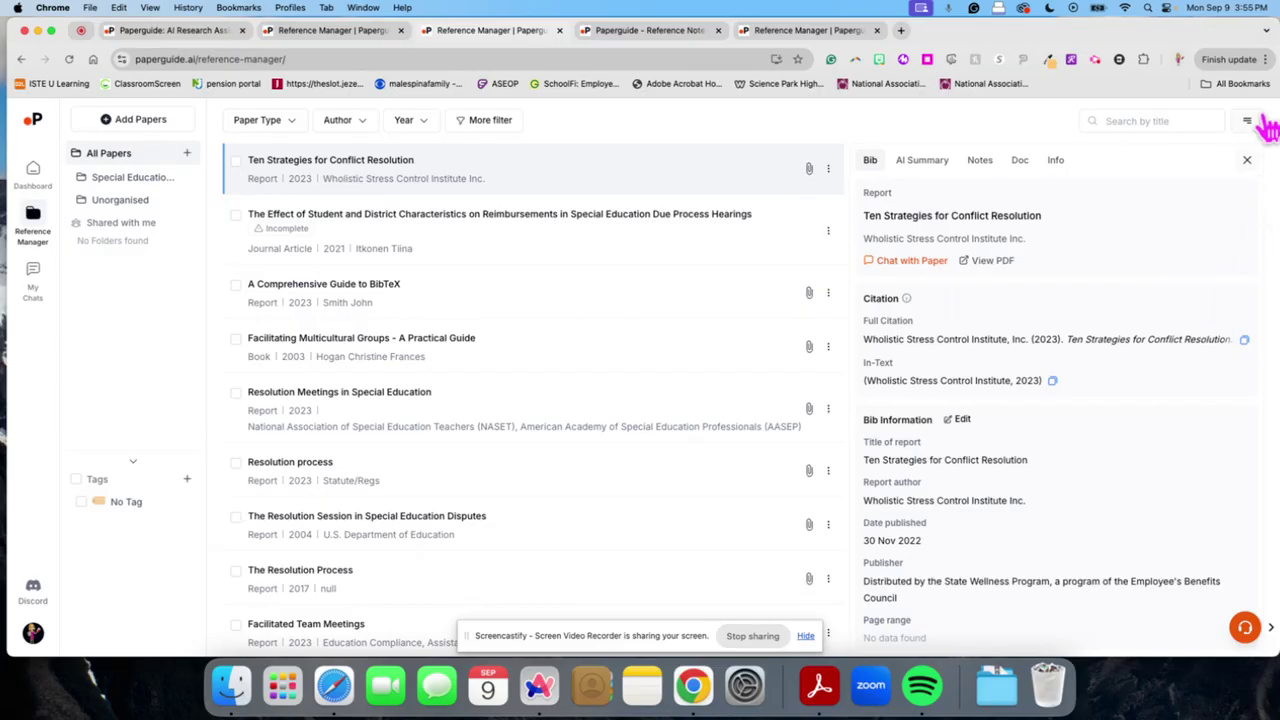
scroll(751, 318, down, 3)
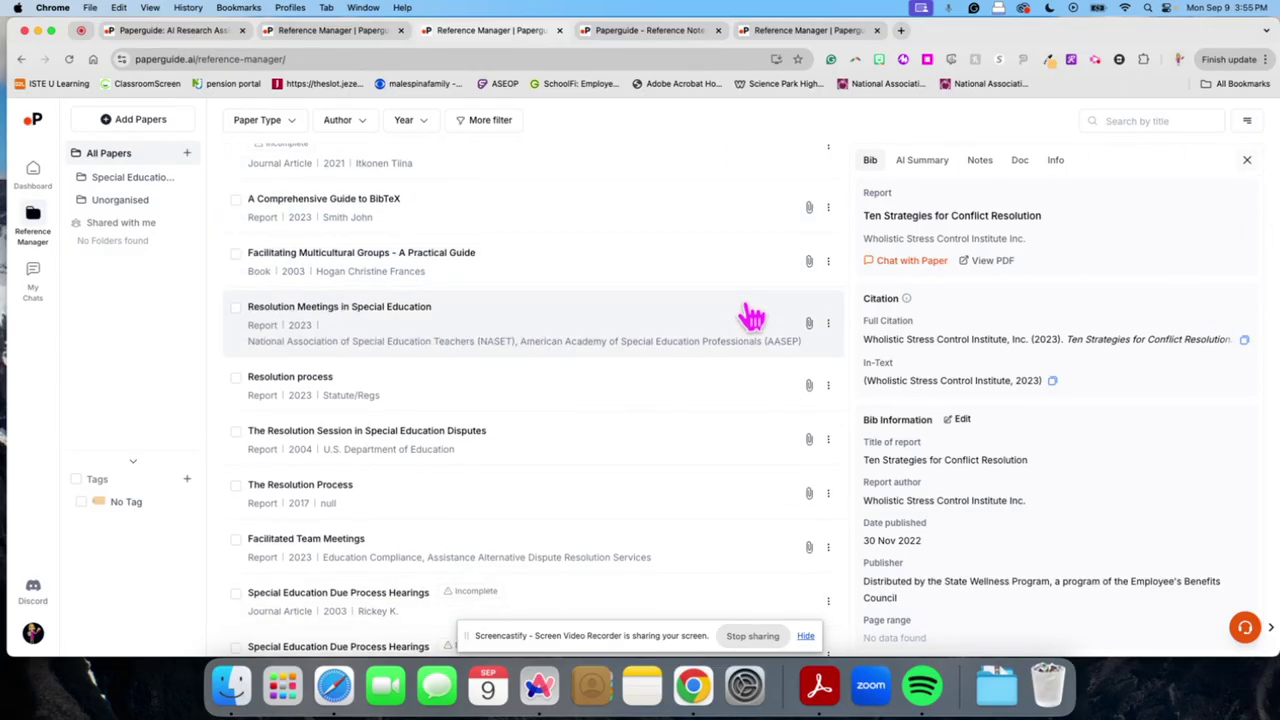
scroll(755, 312, down, 4)
scroll(752, 313, up, 7)
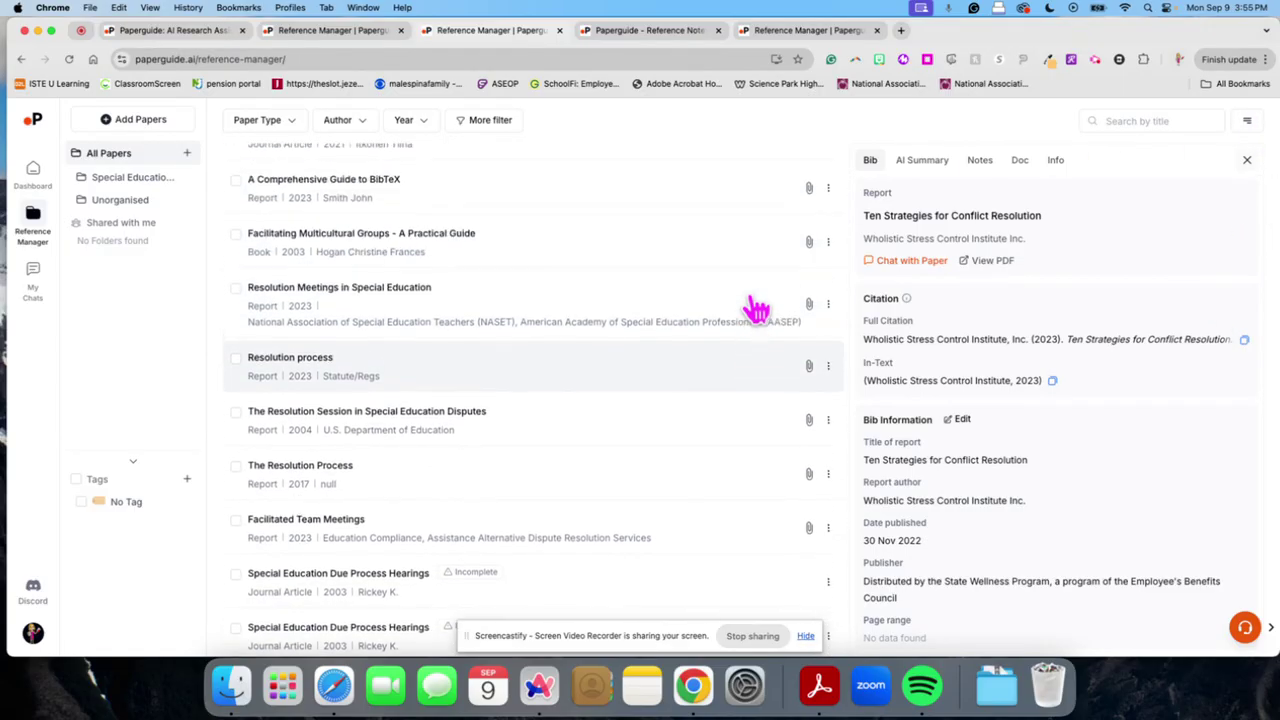